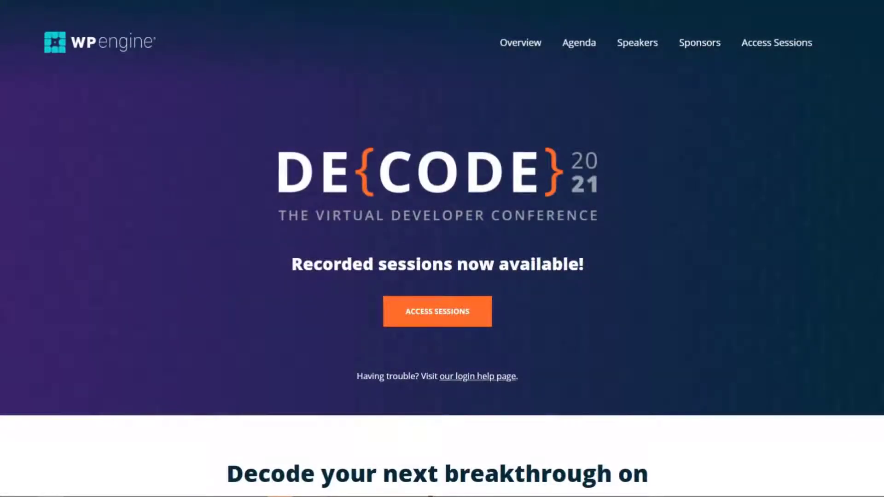
scroll(442, 249, "down", 9)
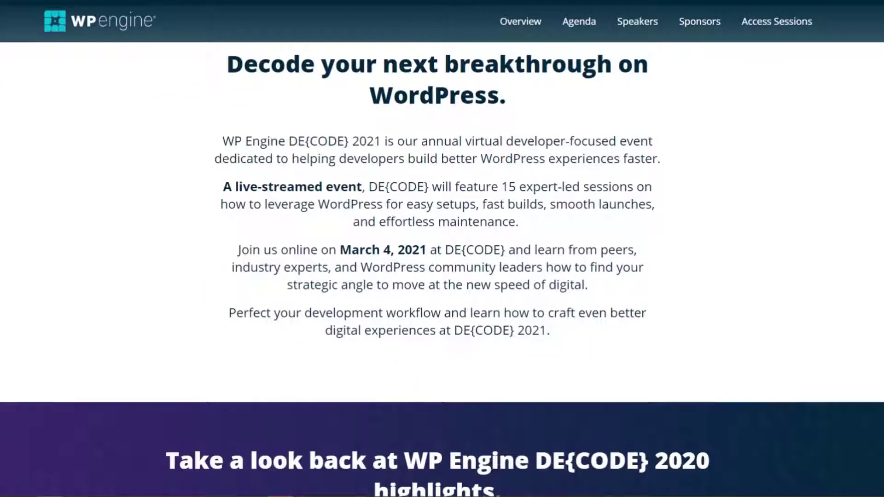
scroll(442, 249, "down", 8)
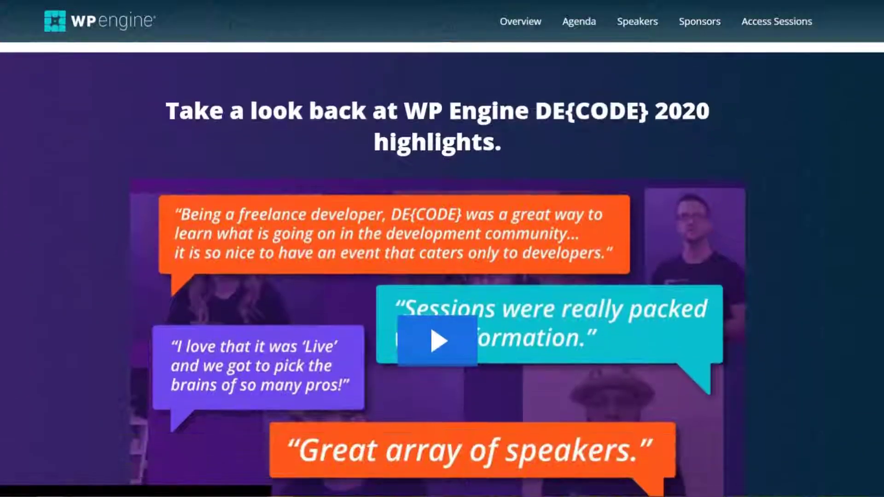
scroll(441, 248, "down", 8)
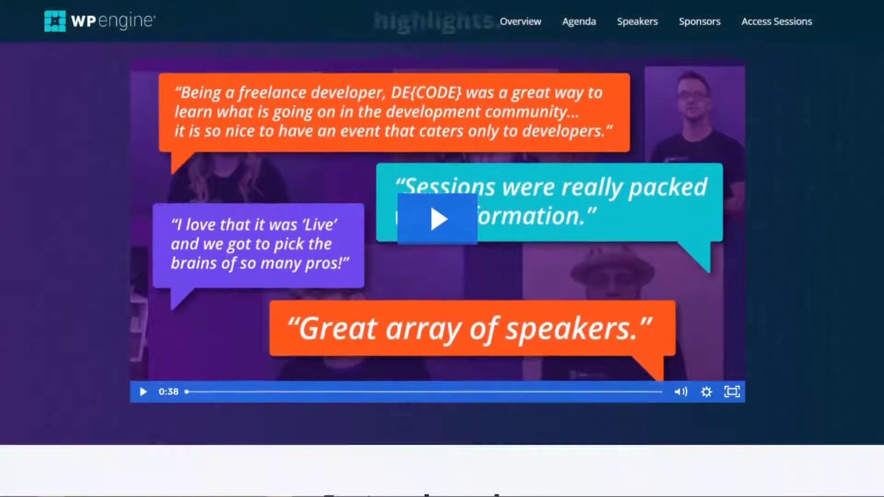
scroll(441, 249, "down", 4)
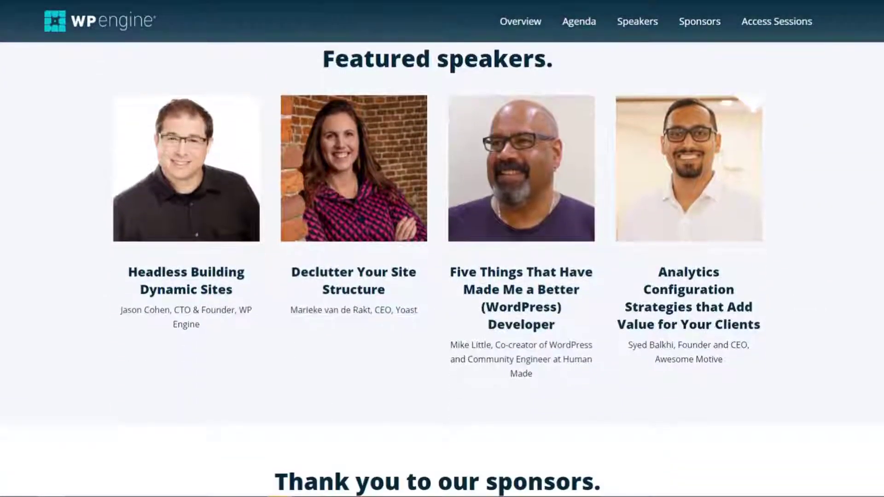
scroll(442, 249, "down", 7)
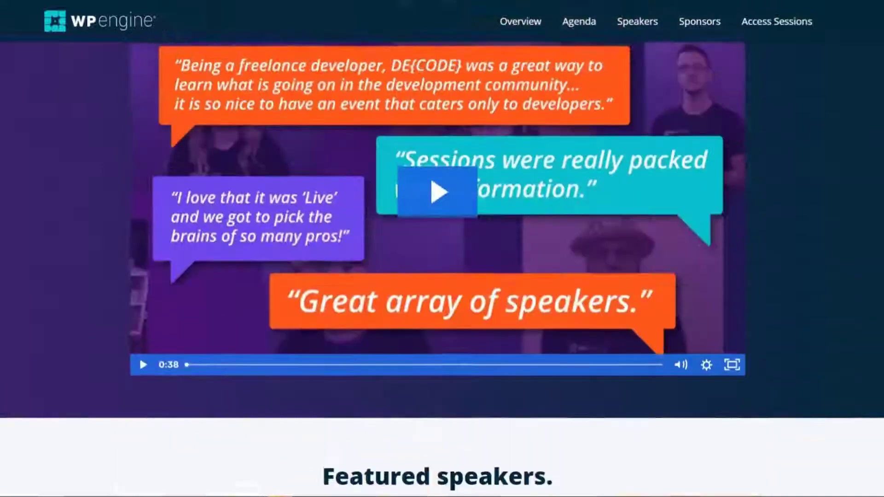
scroll(442, 248, "up", 12)
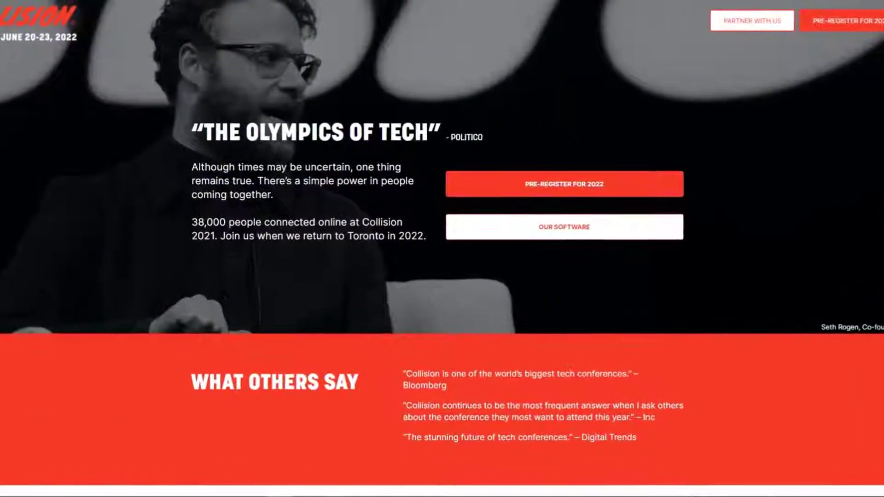
Scroll the Collision homepage past speakers, forms and trailer to the footer, then back up.
scroll(442, 249, "down", 9)
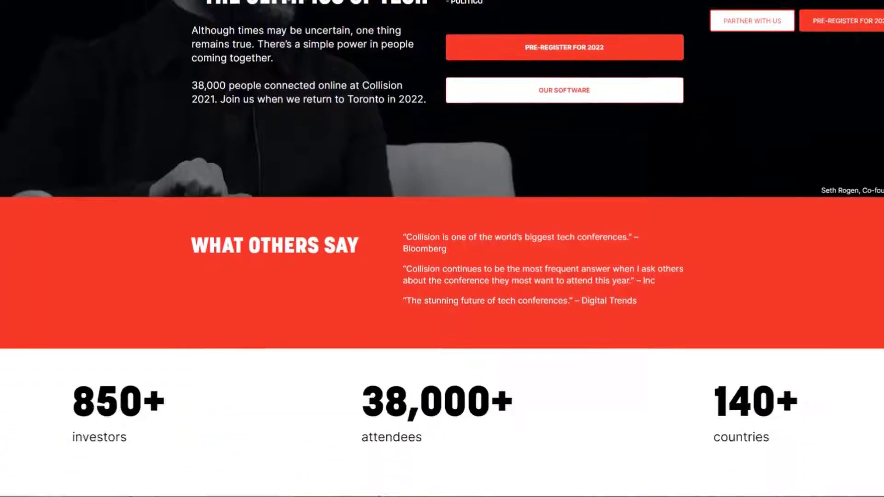
scroll(442, 248, "down", 5)
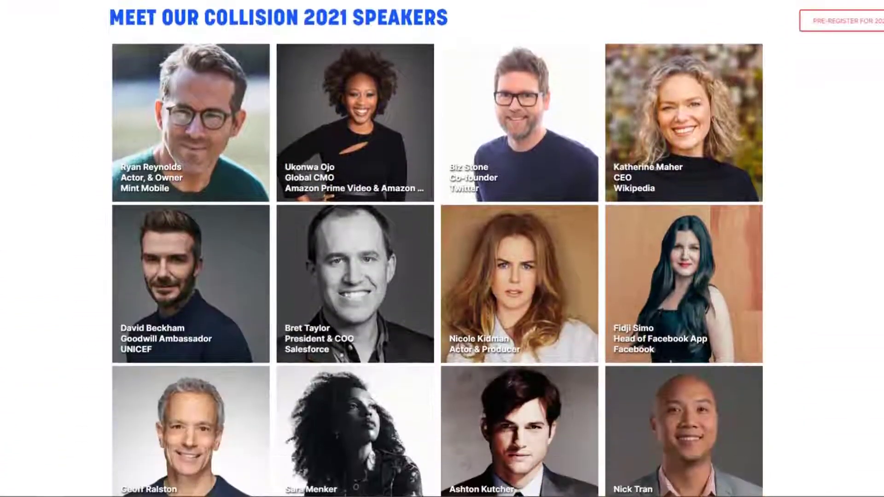
scroll(442, 249, "down", 17)
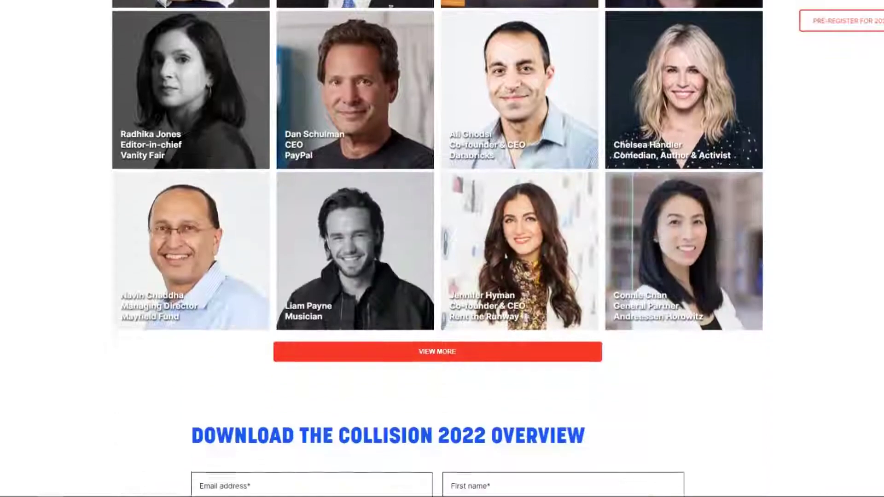
scroll(442, 249, "down", 11)
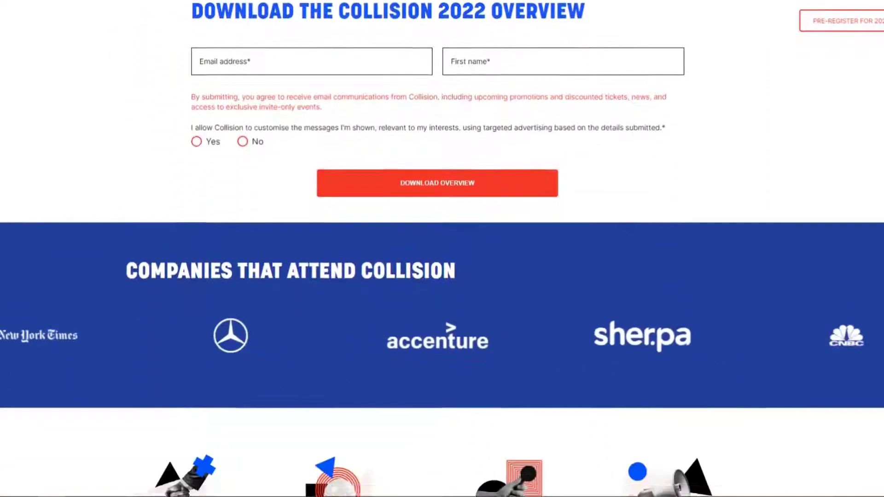
scroll(442, 249, "down", 8)
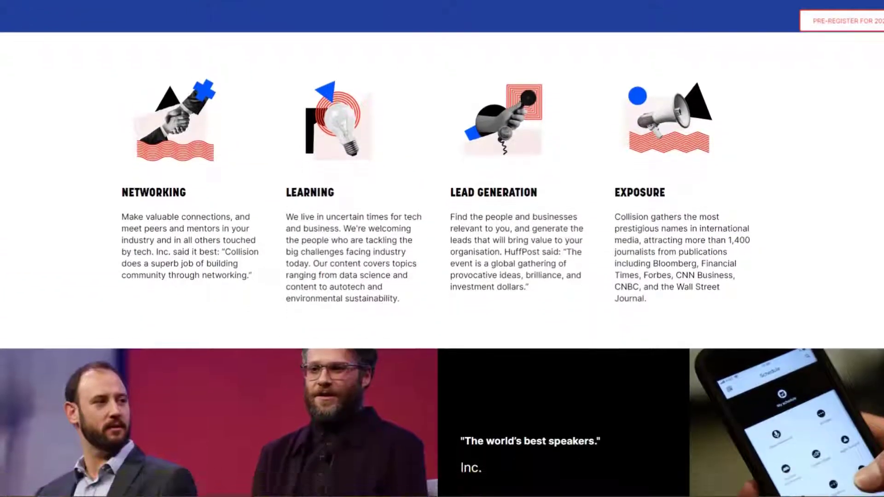
scroll(442, 248, "down", 9)
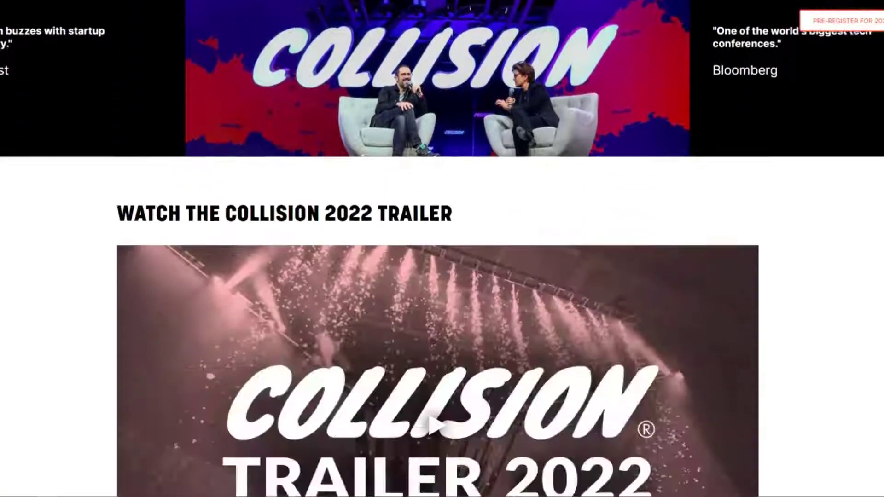
scroll(442, 249, "down", 6)
scroll(442, 248, "down", 3)
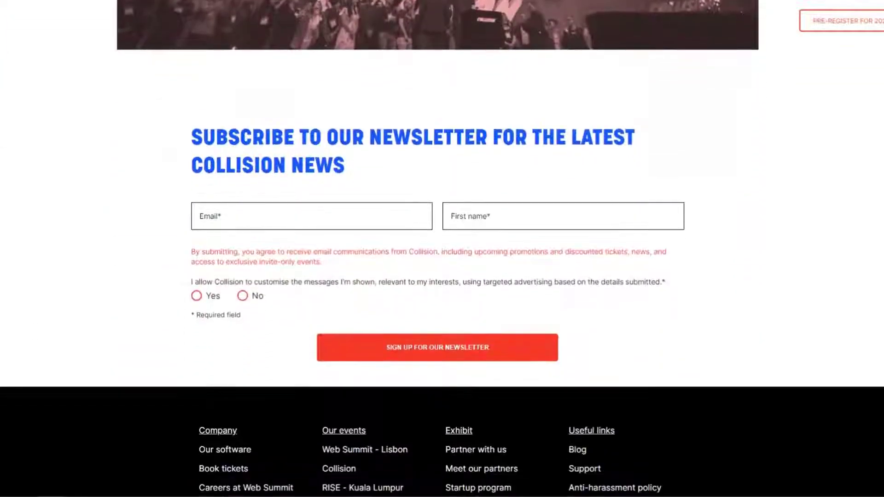
scroll(442, 249, "up", 20)
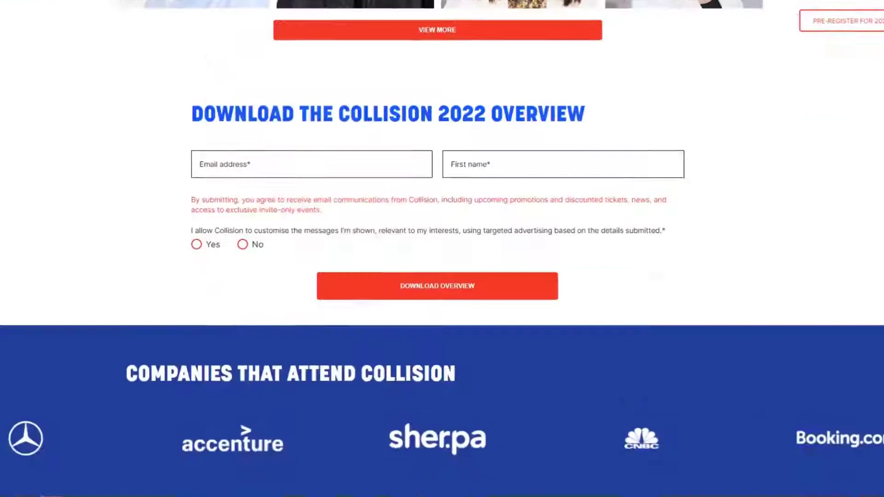
scroll(441, 248, "up", 20)
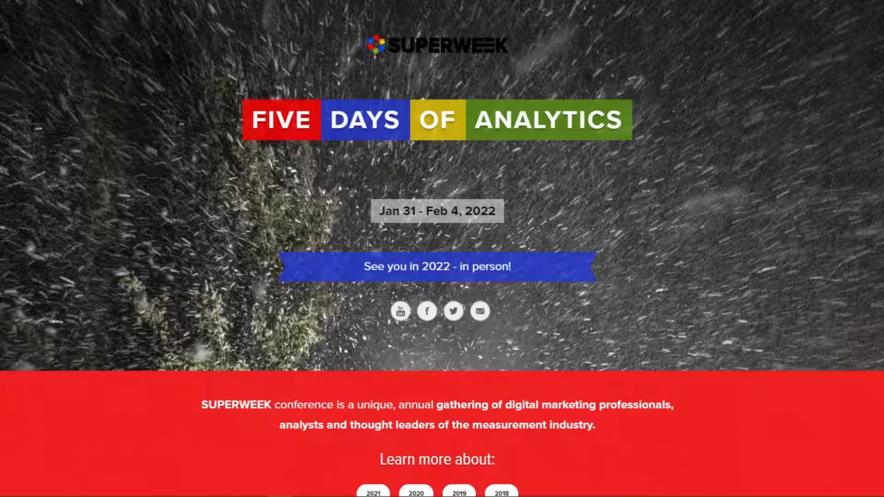
Scroll the SUPERWEEK page past the year buttons to the UNKNOWNS video and Social Stream.
scroll(442, 249, "down", 5)
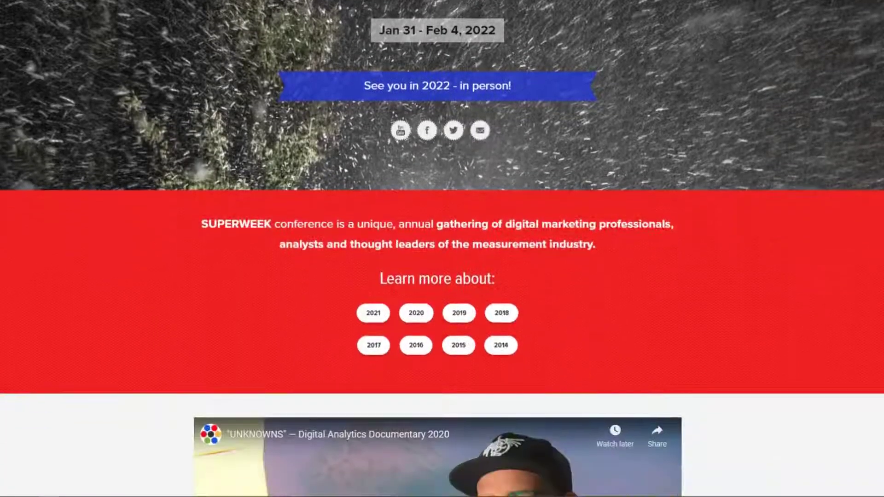
scroll(442, 248, "down", 6)
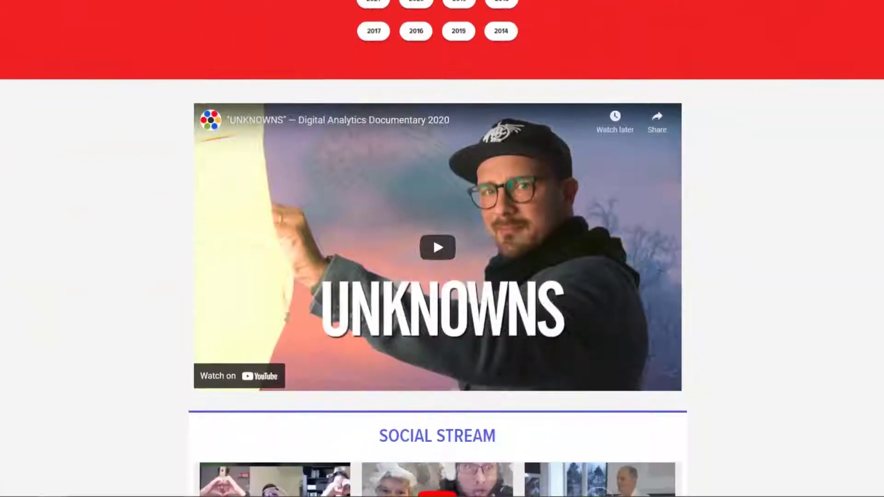
scroll(441, 249, "down", 4)
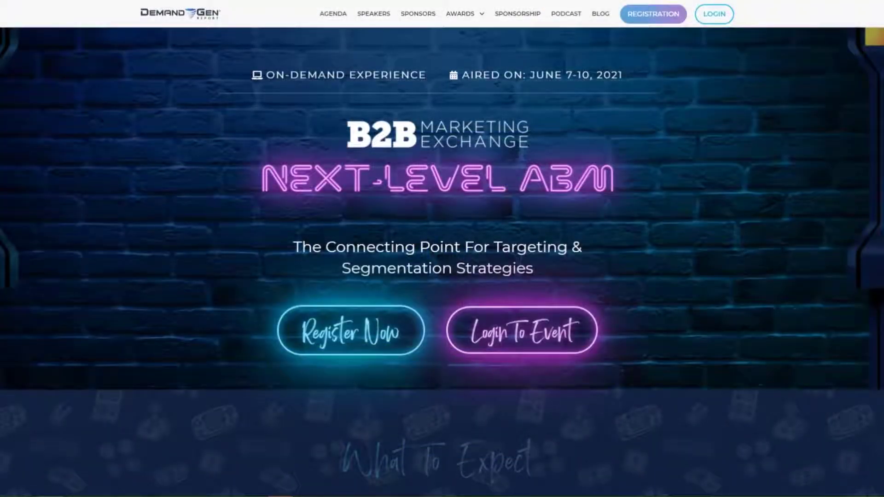
Scroll the B2B Marketing Exchange page through What To Expect, Featured Sessions and Our Sponsors.
scroll(442, 249, "down", 8)
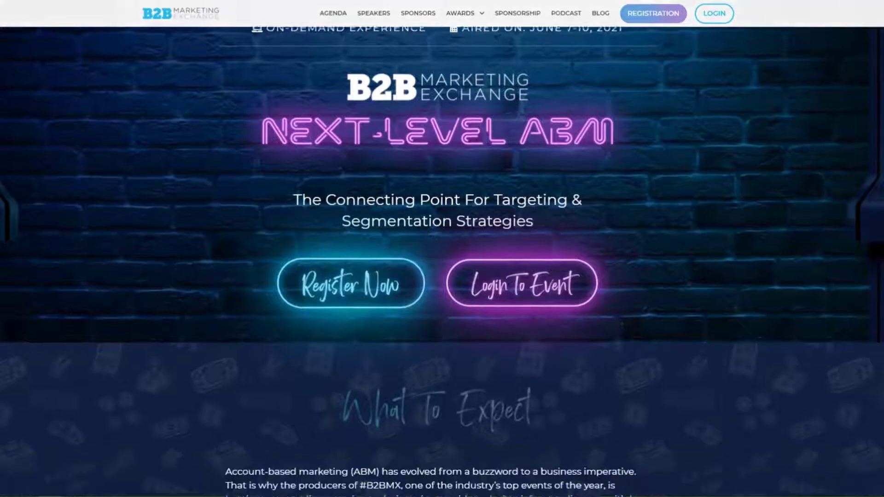
scroll(442, 249, "down", 13)
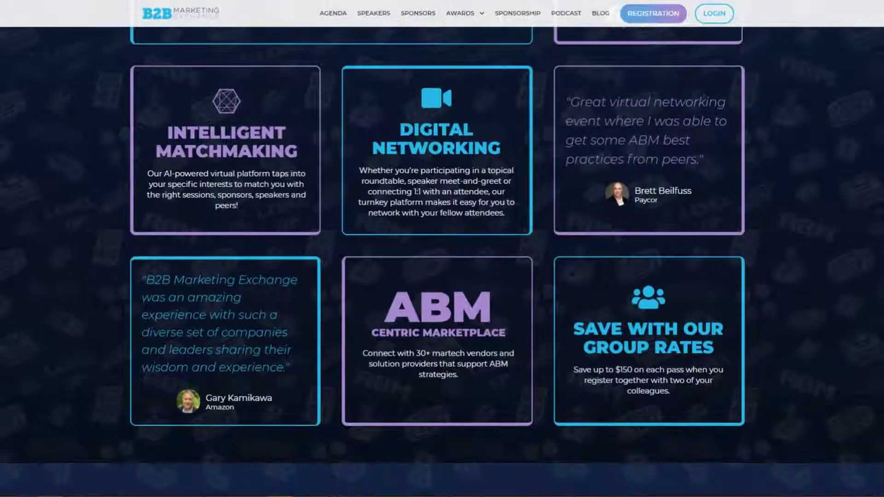
scroll(442, 248, "down", 10)
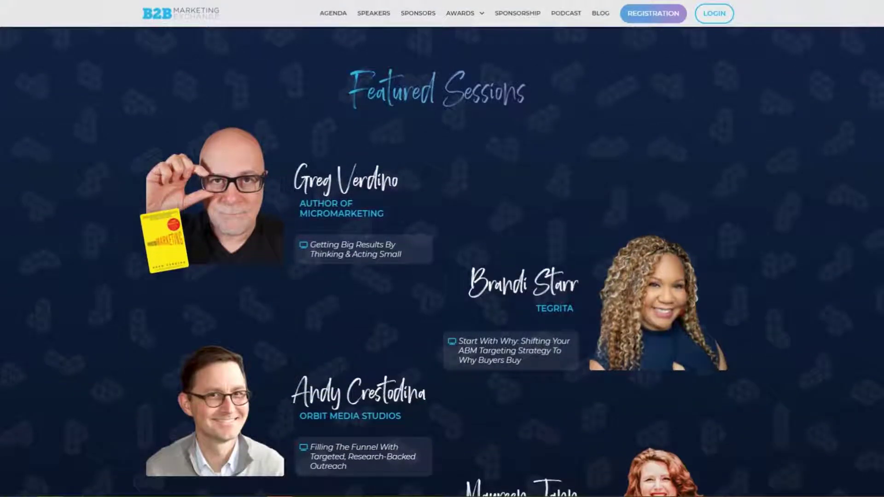
scroll(442, 248, "down", 9)
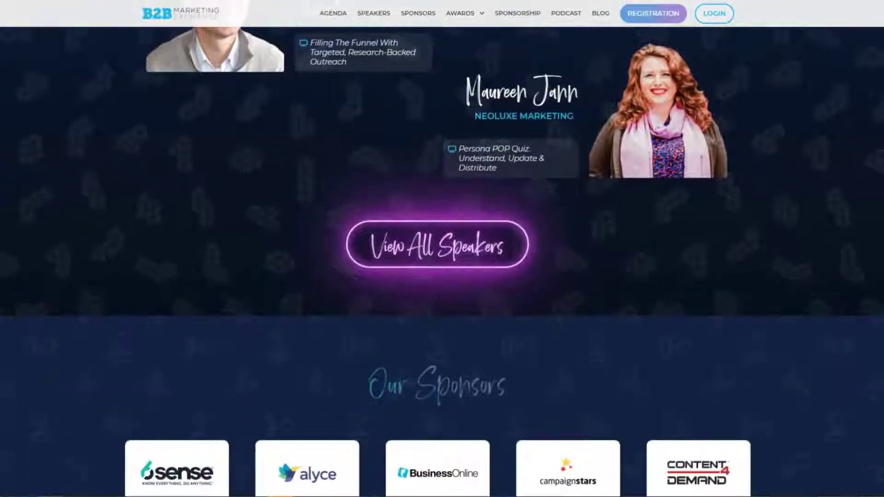
scroll(441, 249, "down", 4)
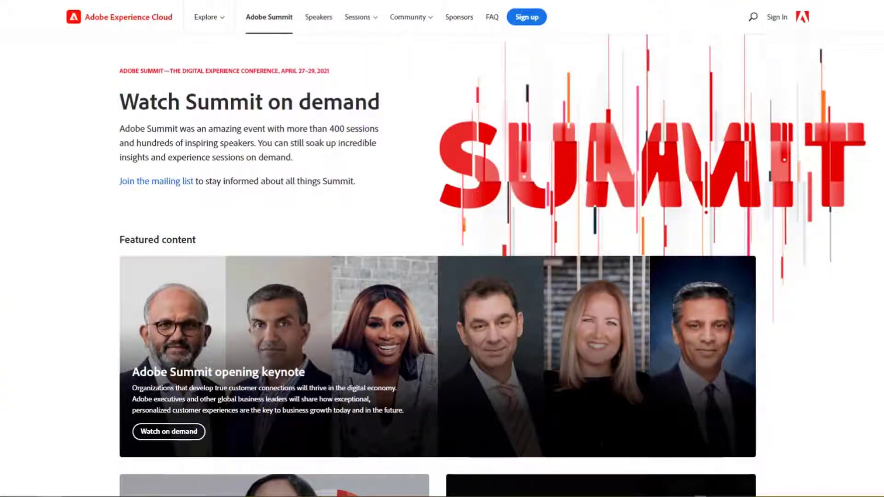
Scroll the Adobe Summit page through featured content, speakers and on-demand session rows.
scroll(442, 249, "down", 5)
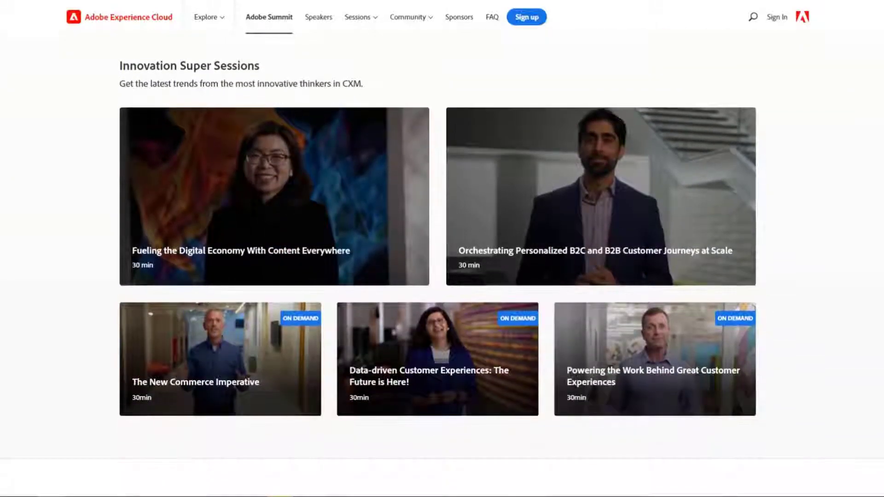
scroll(442, 248, "down", 4)
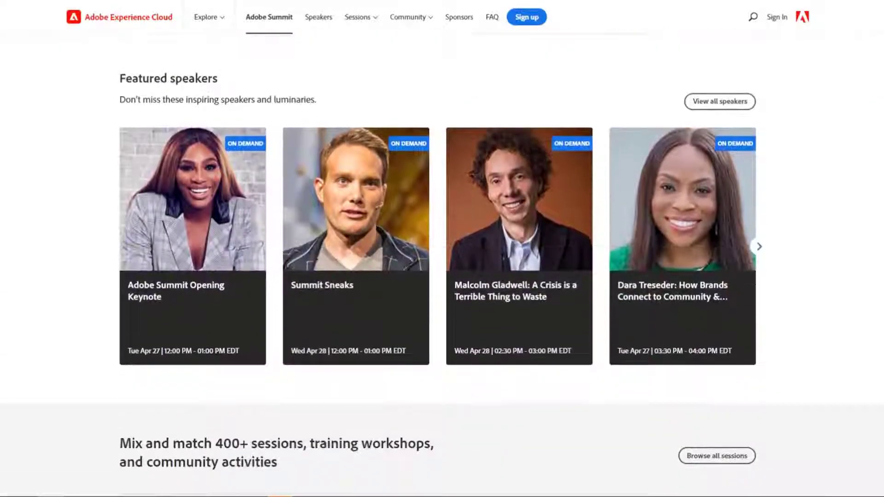
scroll(441, 248, "down", 7)
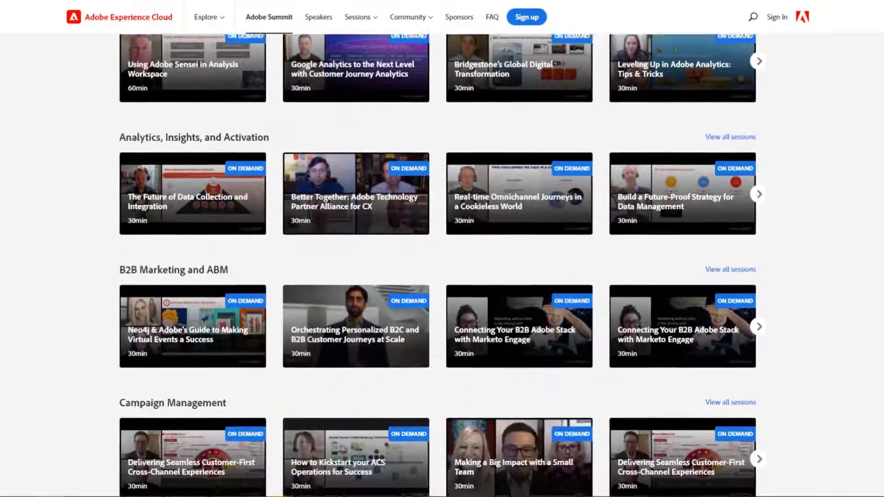
scroll(441, 248, "down", 15)
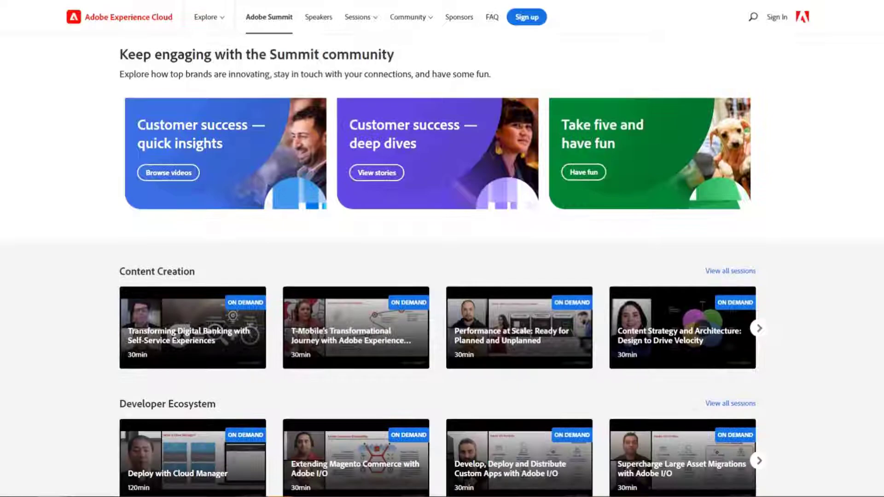
scroll(442, 248, "down", 5)
scroll(442, 249, "down", 18)
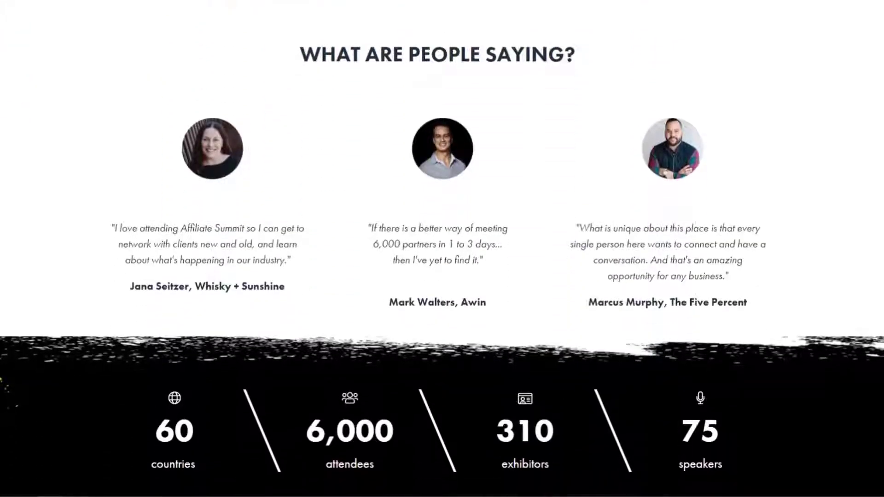
scroll(442, 248, "down", 8)
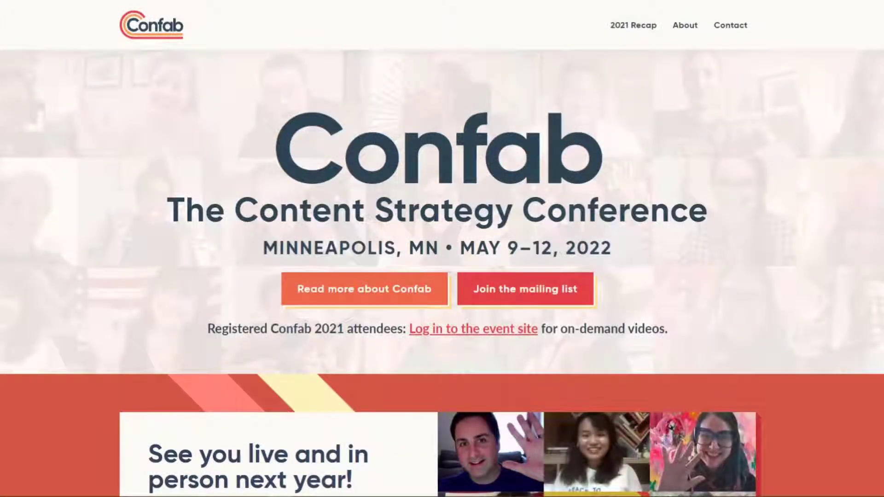
scroll(442, 249, "down", 8)
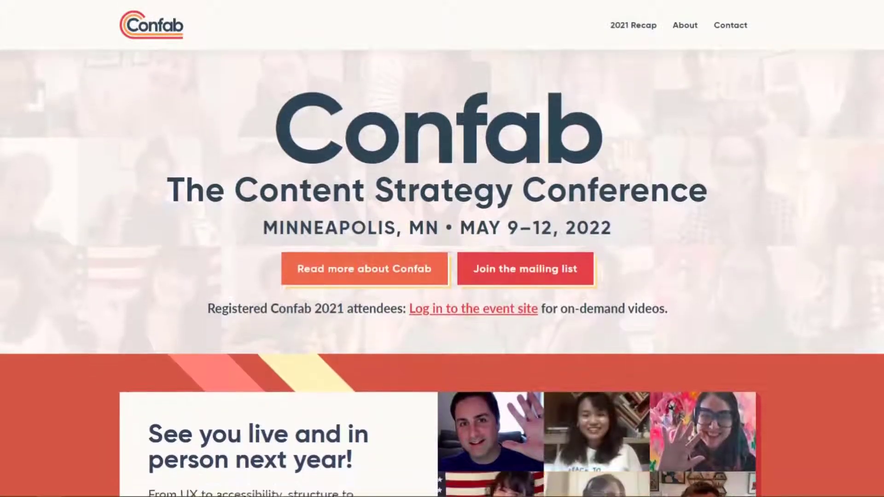
scroll(441, 248, "down", 8)
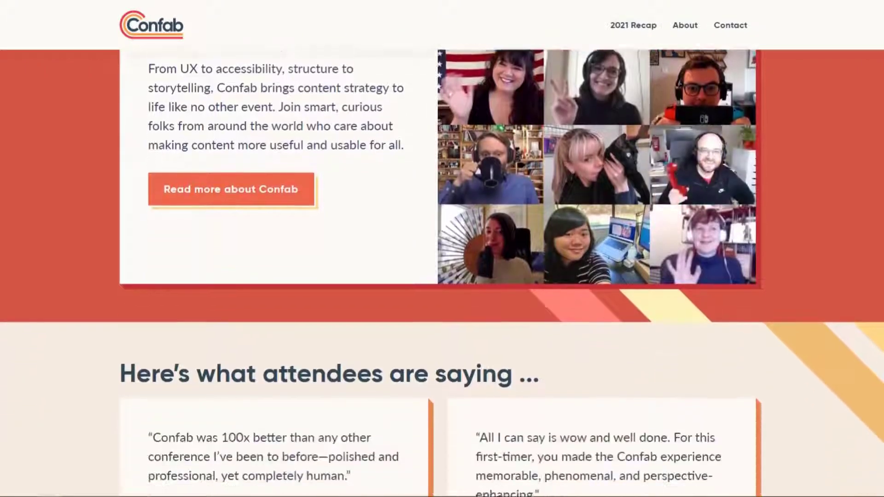
scroll(442, 249, "down", 9)
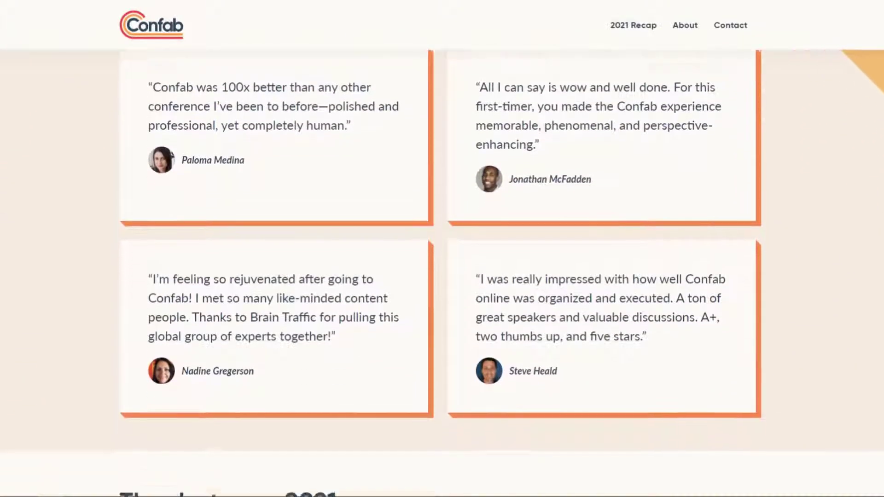
scroll(442, 249, "down", 10)
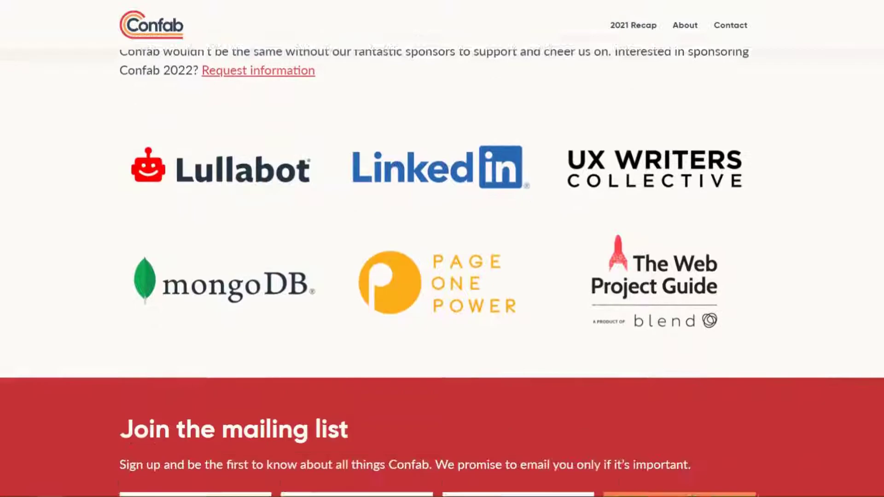
scroll(442, 249, "up", 18)
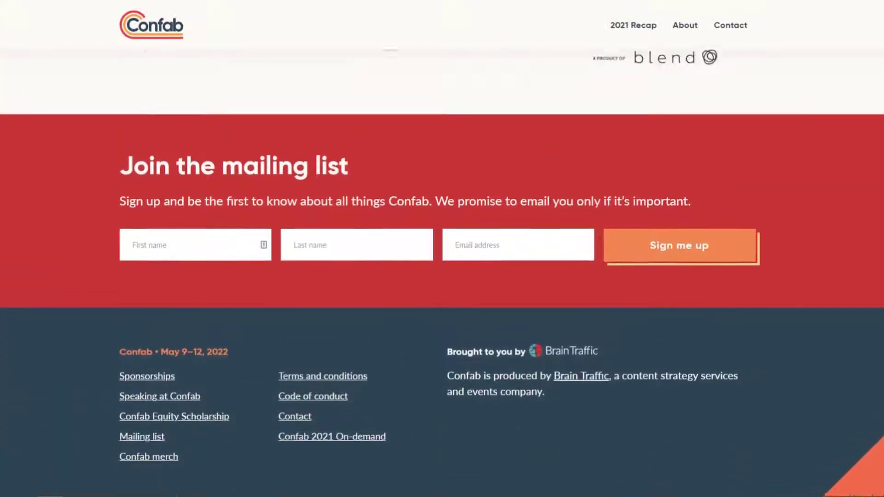
scroll(442, 249, "up", 6)
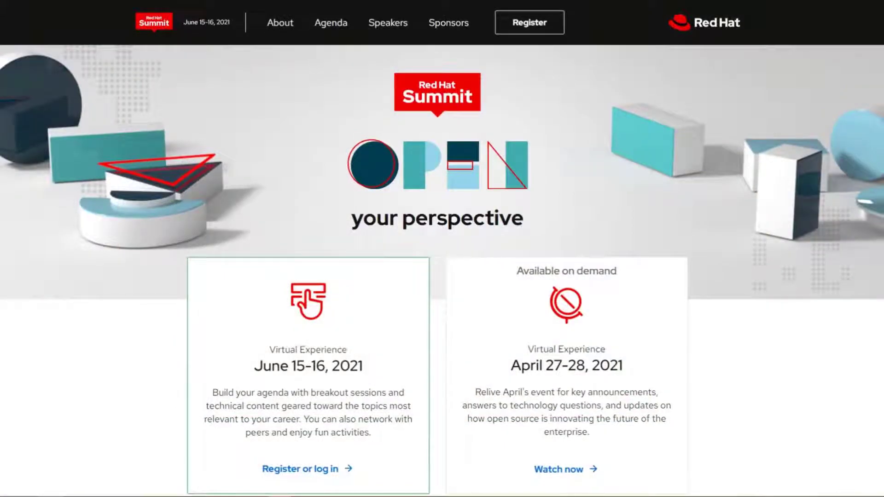
scroll(441, 249, "down", 9)
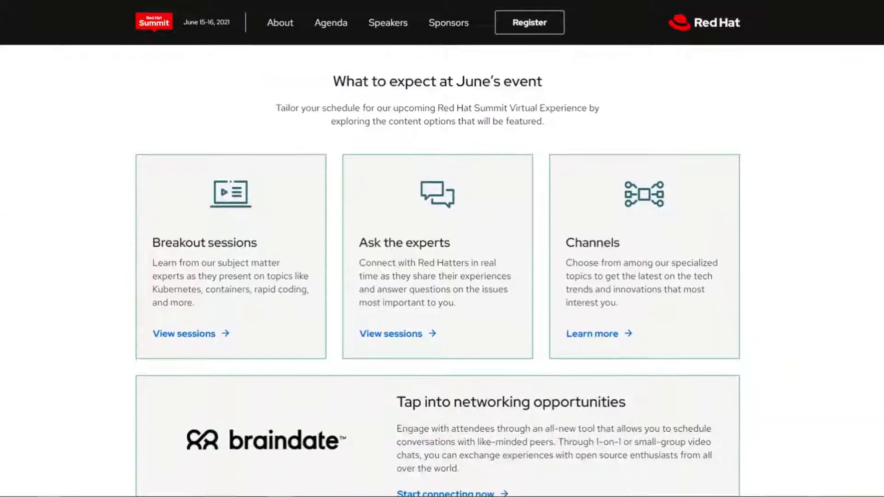
scroll(442, 248, "down", 7)
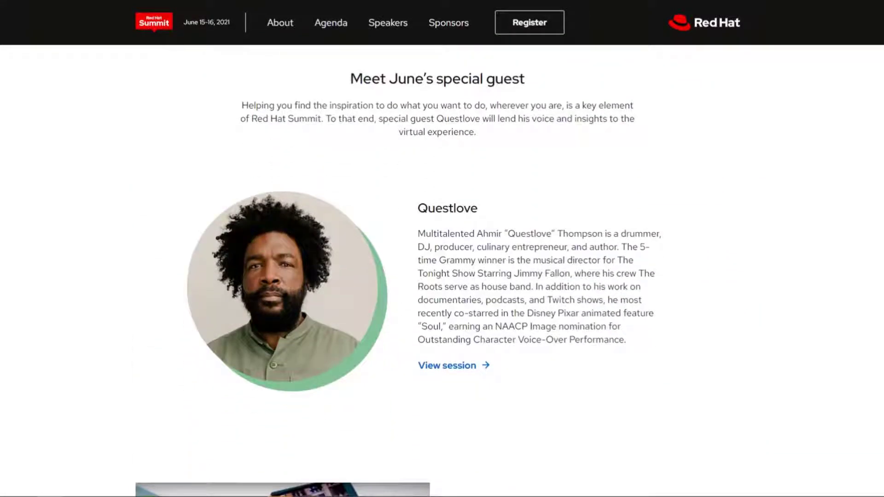
scroll(442, 249, "down", 1)
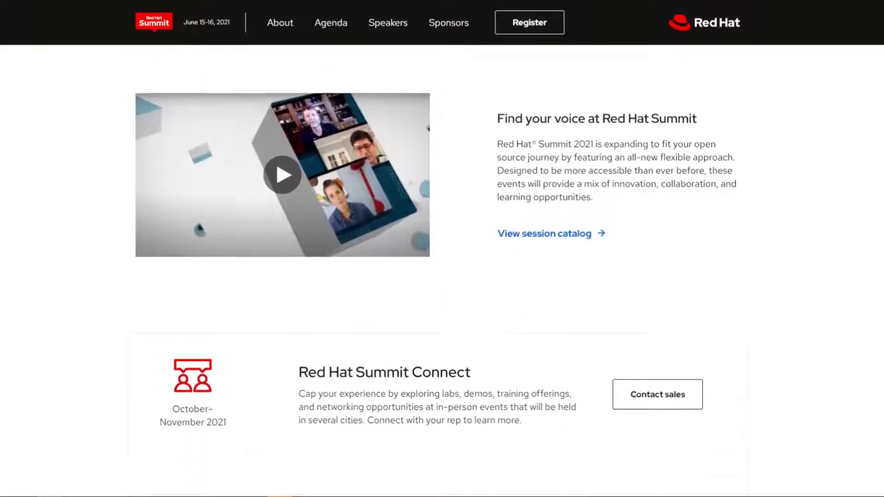
scroll(442, 248, "down", 11)
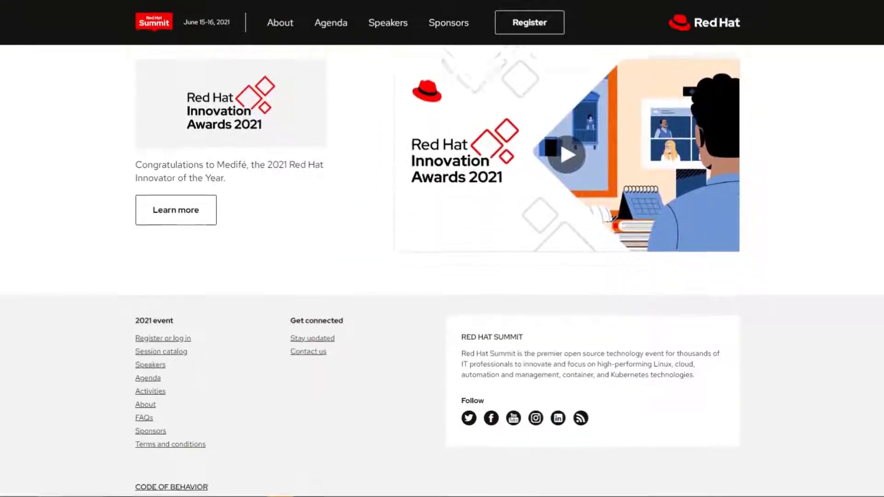
scroll(442, 248, "down", 2)
scroll(442, 249, "up", 12)
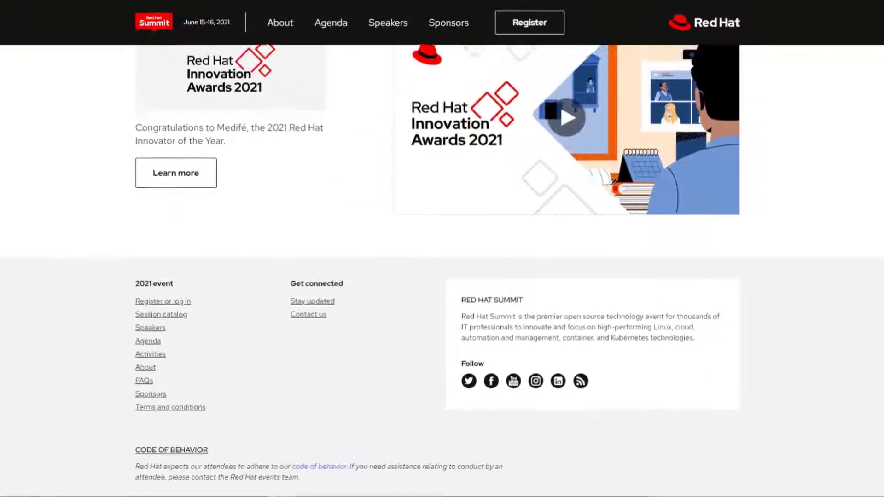
scroll(442, 248, "up", 18)
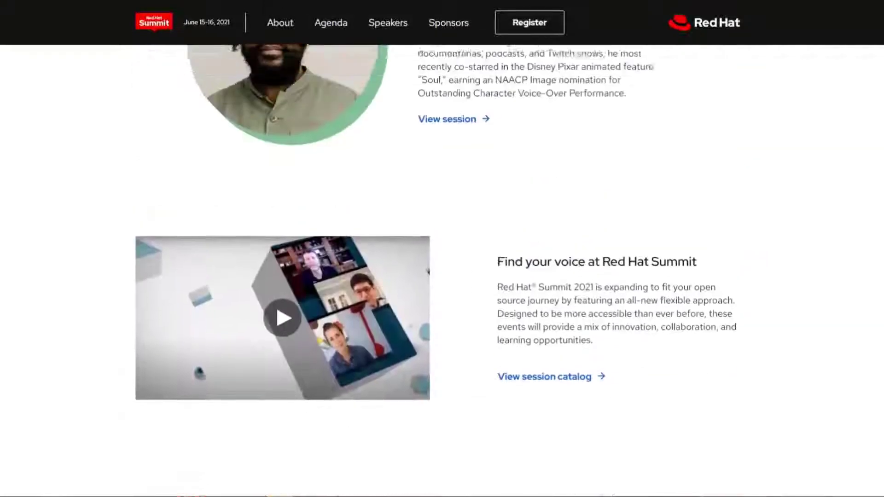
scroll(442, 248, "up", 6)
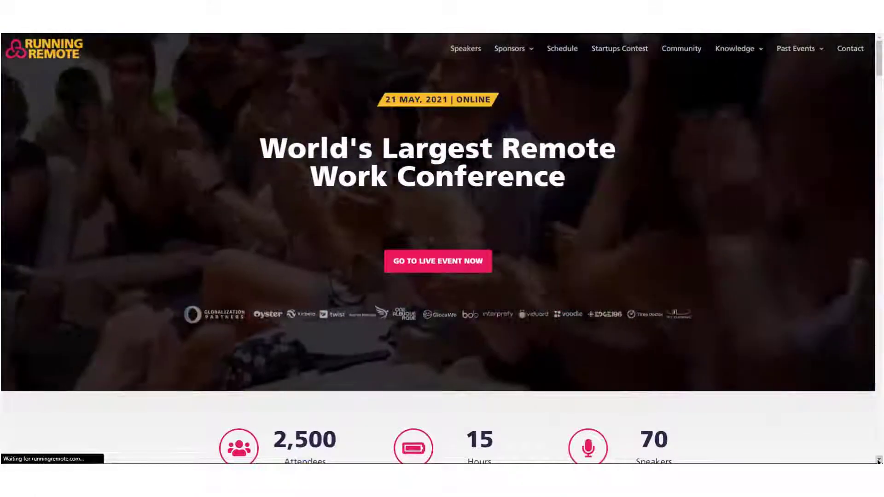
scroll(878, 461, "down", 9)
scroll(878, 460, "down", 7)
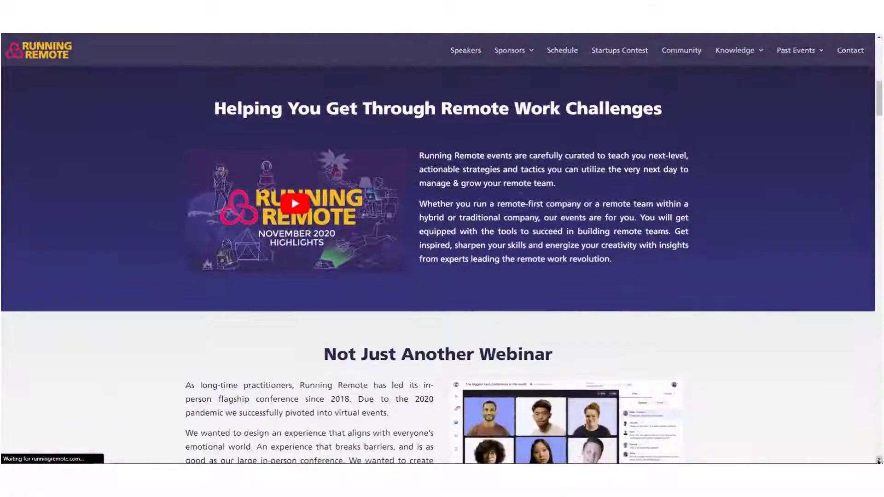
scroll(879, 461, "down", 7)
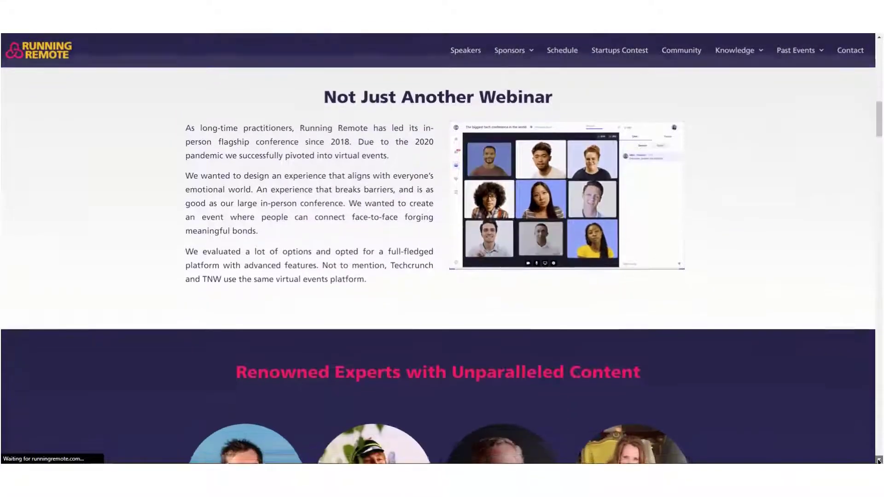
scroll(878, 460, "down", 12)
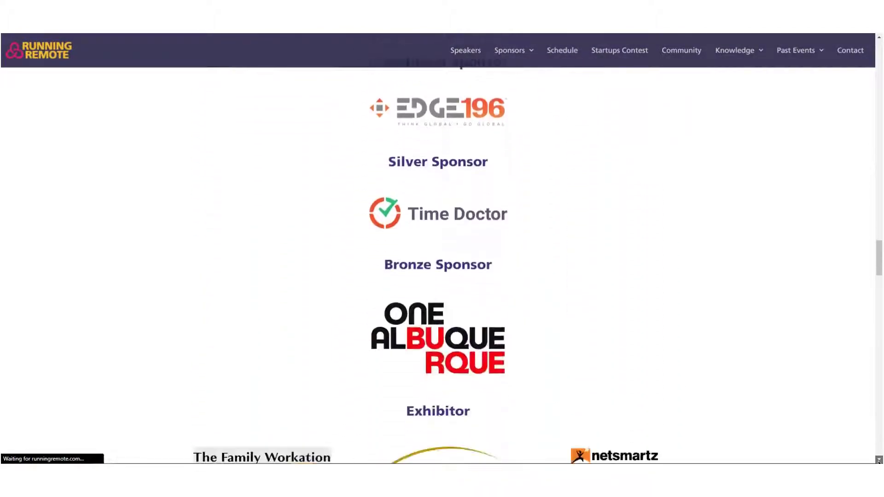
scroll(878, 461, "down", 12)
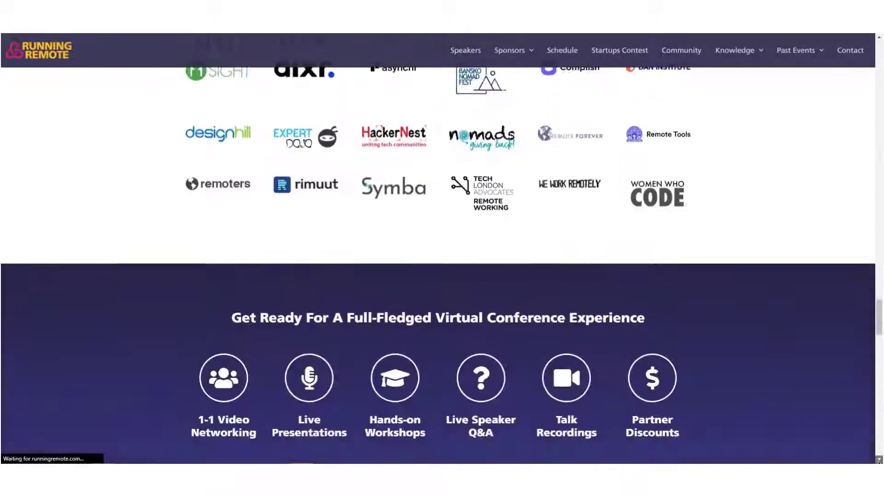
scroll(878, 461, "down", 4)
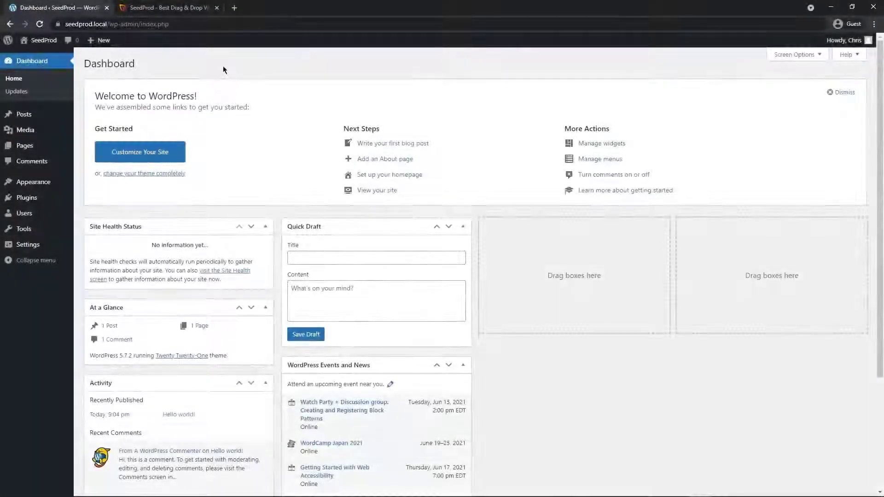
Download the Landing Page Pro 6.4.3 zip from the SeedProd account and copy the license key.
left_click(159, 13)
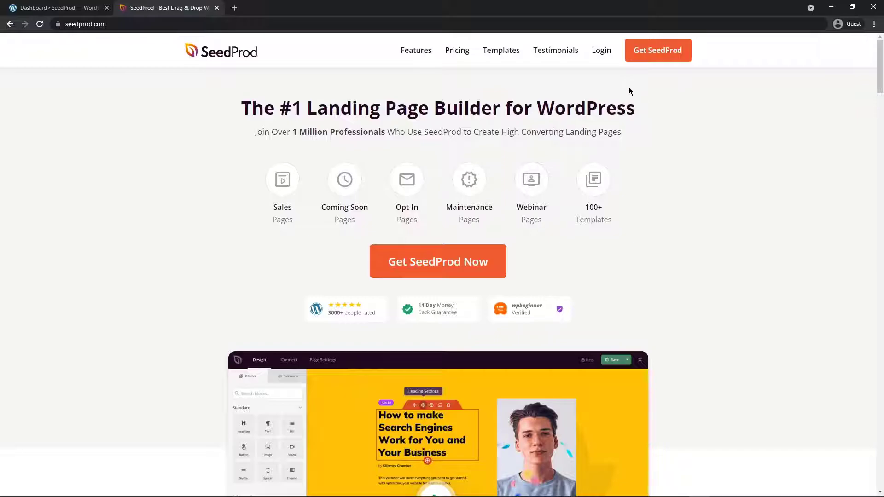
left_click(601, 51)
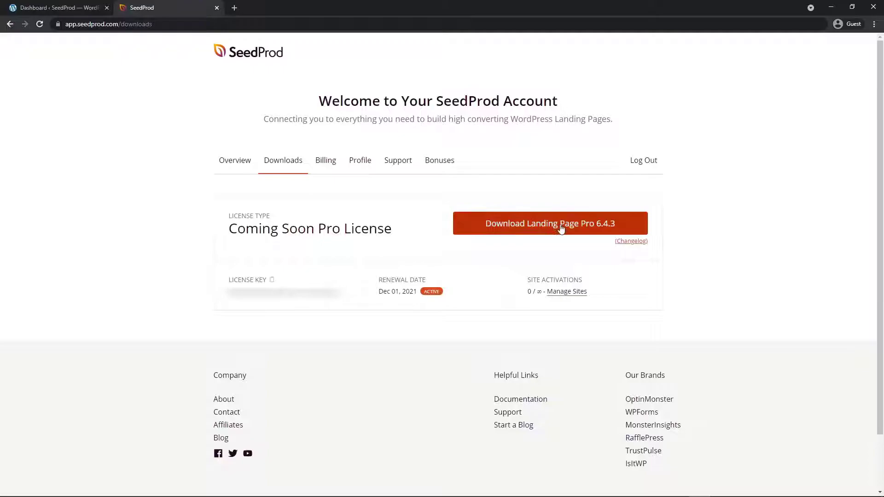
left_click(556, 229)
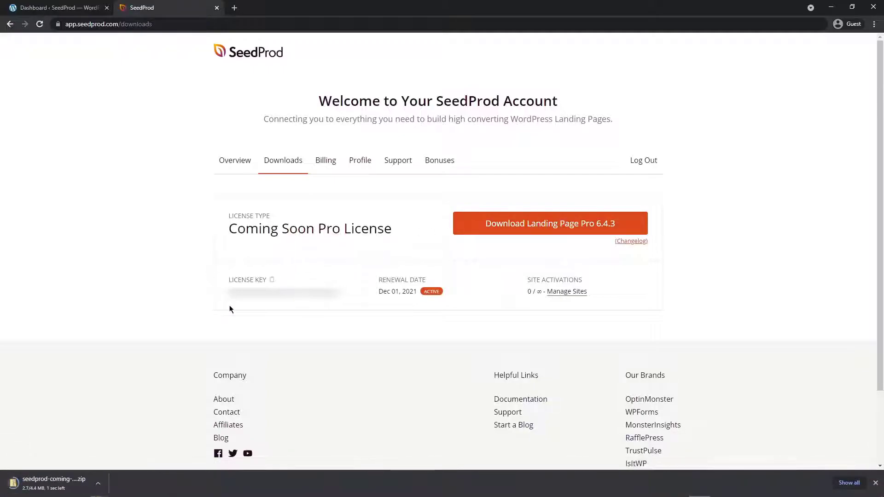
left_click(271, 280)
Upload the SeedProd 6.4.3 zip as a new WordPress plugin, install it and activate it.
left_click(216, 7)
mouse_move(46, 199)
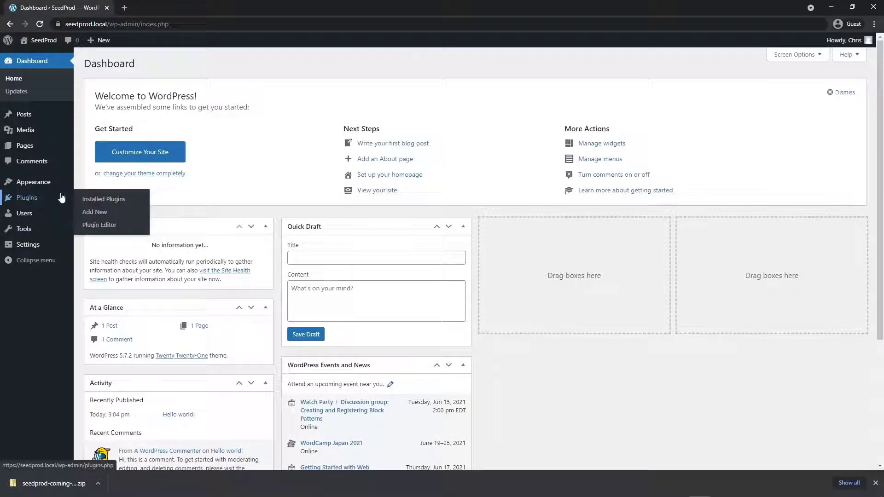
left_click(103, 213)
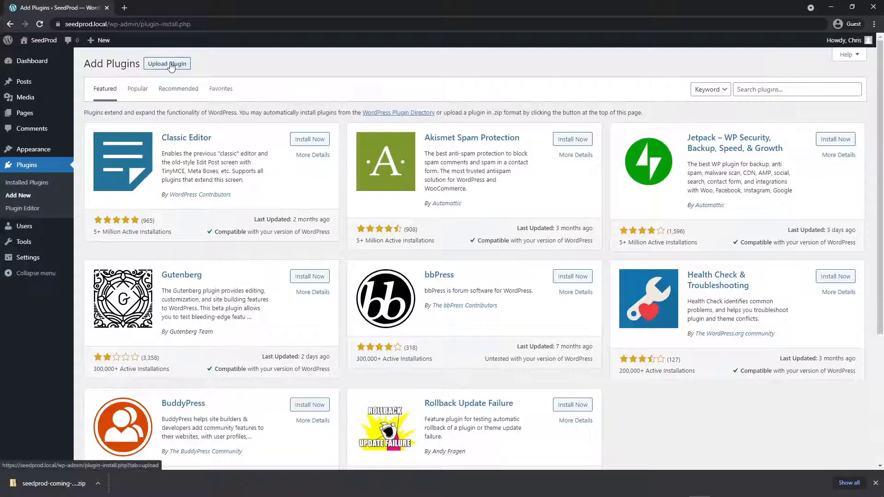
left_click(170, 64)
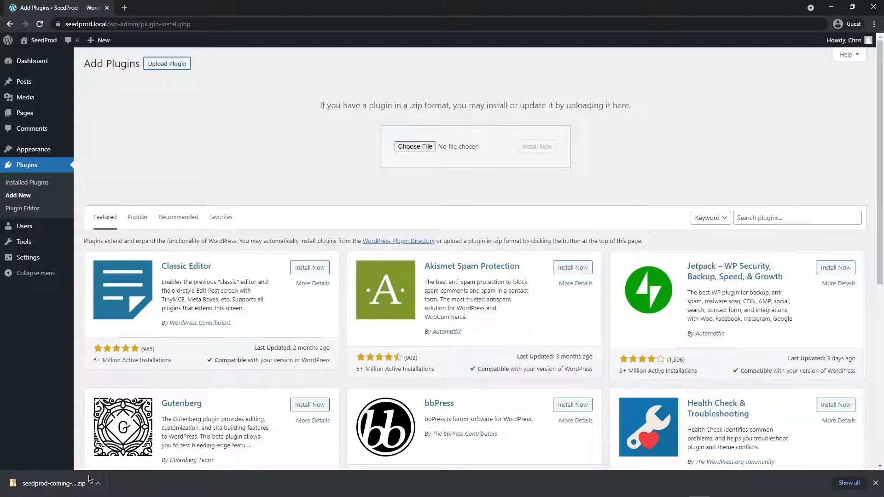
left_click_drag(50, 483, 420, 141)
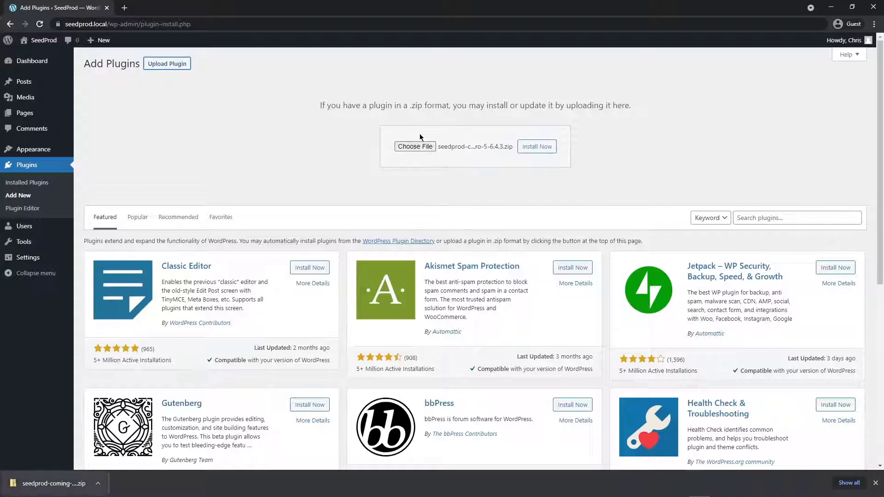
left_click(537, 147)
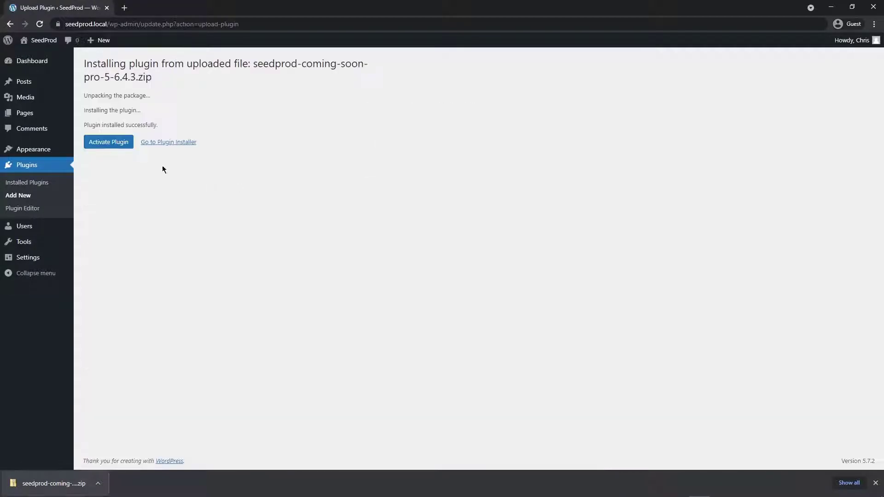
left_click(111, 145)
Paste the copied license key into SeedProd's key field and verify it.
left_click(401, 199)
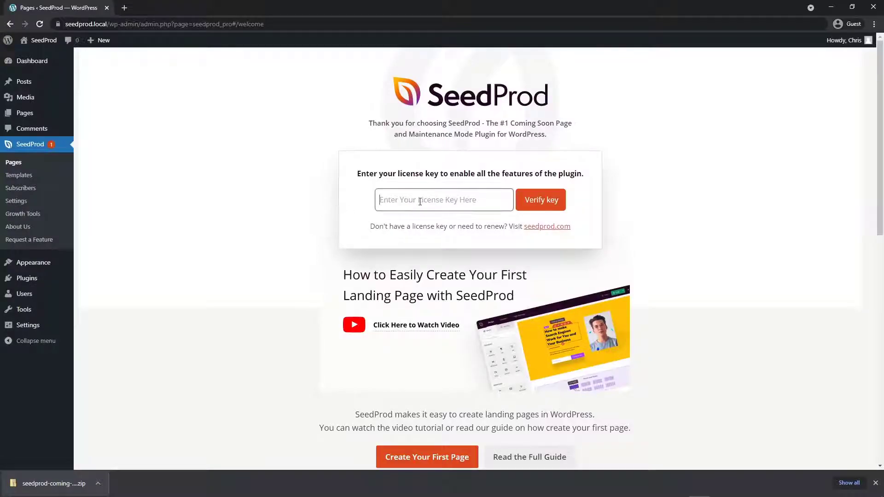
right_click(419, 199)
left_click(441, 236)
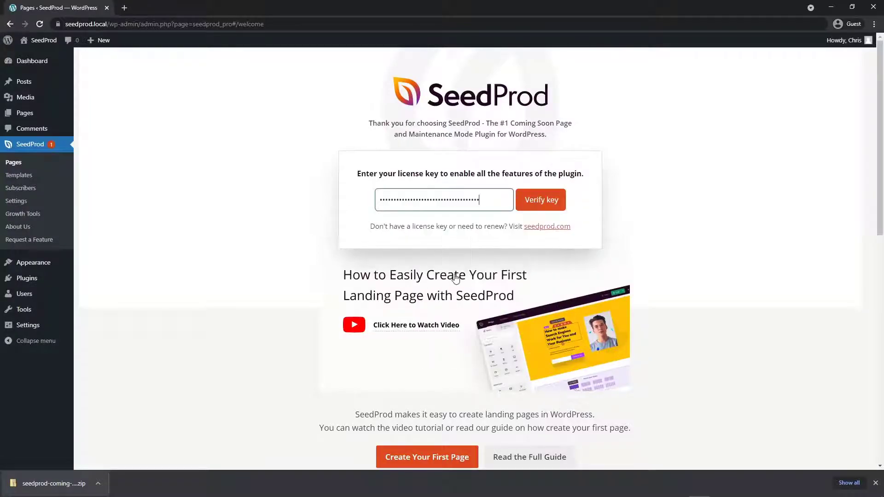
left_click(543, 205)
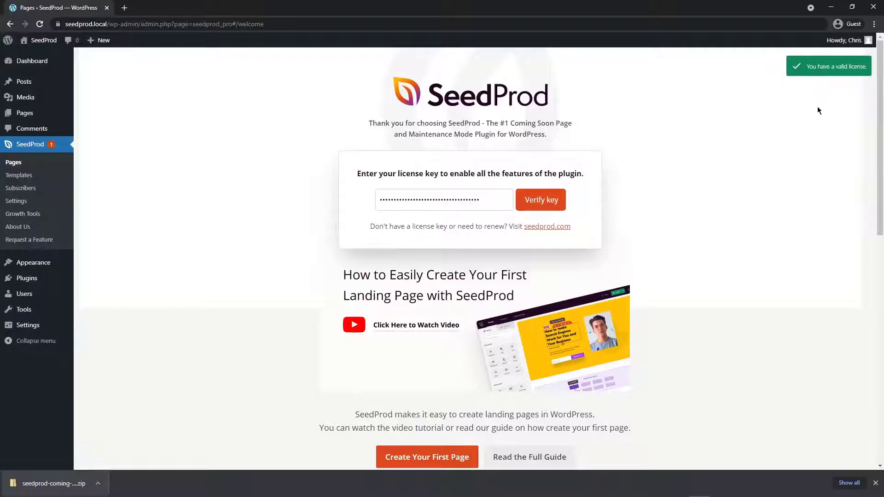
left_click(875, 483)
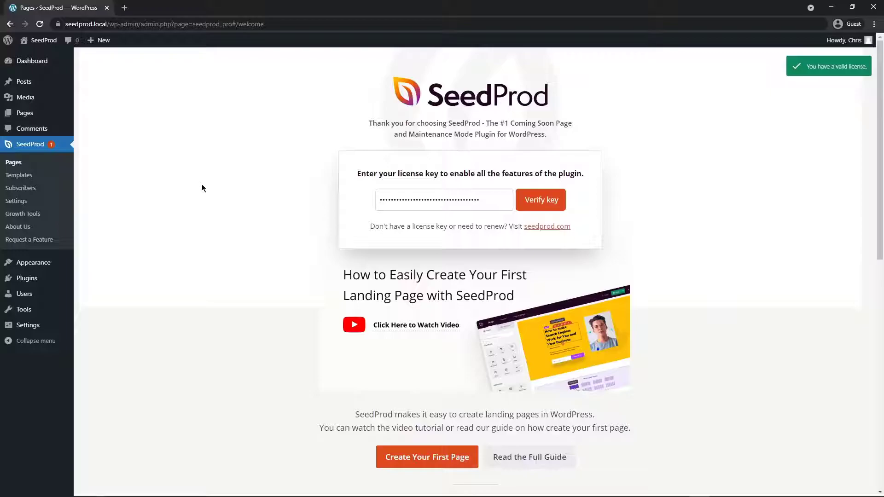
Start a new SeedProd landing page and browse the template gallery.
left_click(17, 163)
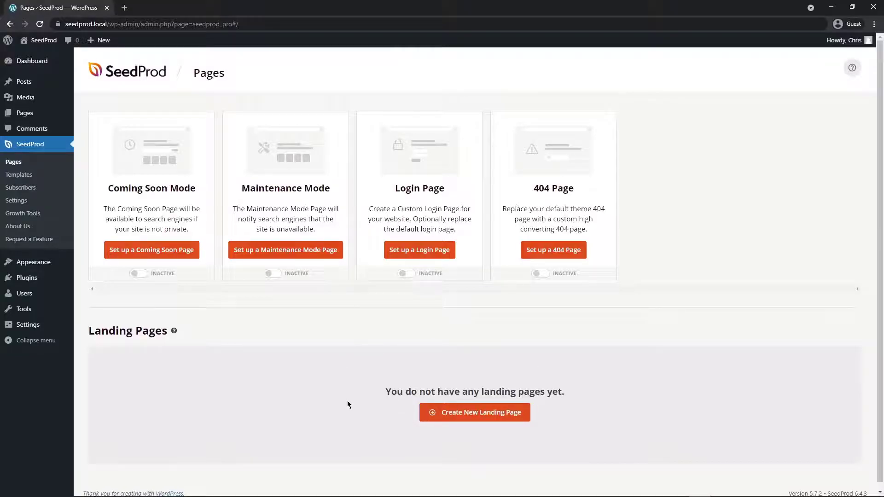
left_click(482, 413)
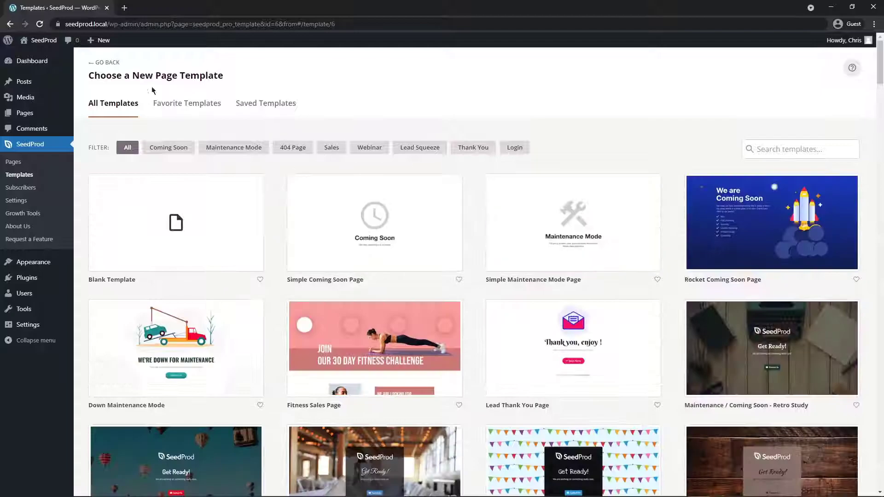
left_click_drag(115, 76, 224, 78)
left_click(291, 79)
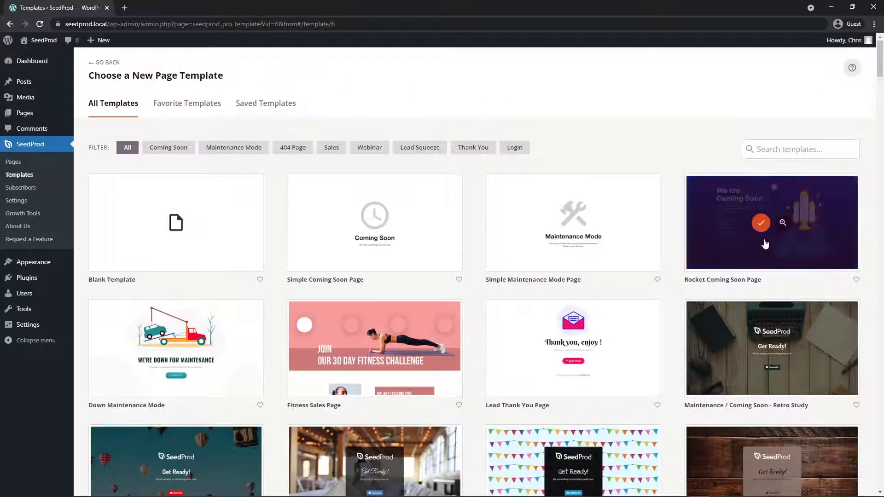
scroll(879, 493, "down", 13)
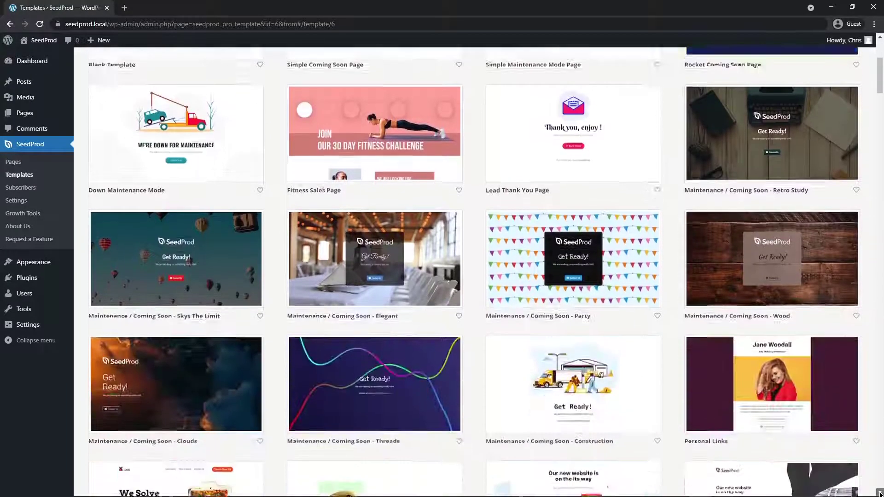
scroll(879, 494, "down", 13)
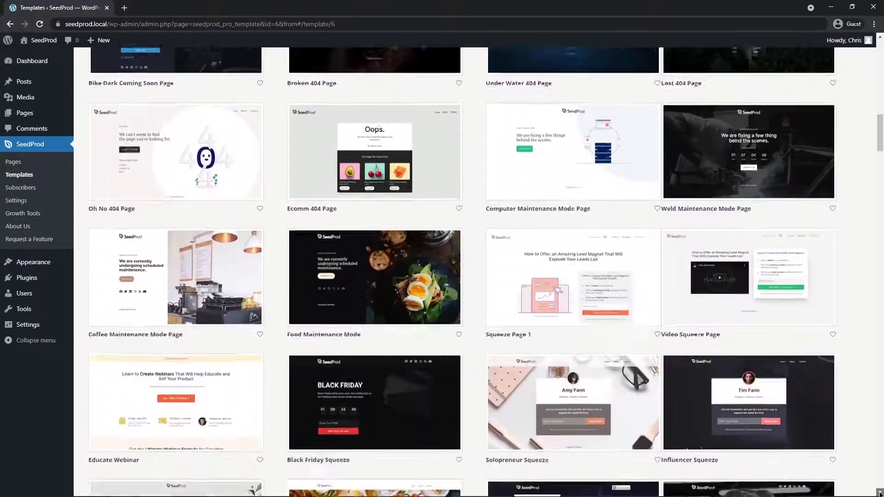
scroll(879, 493, "down", 8)
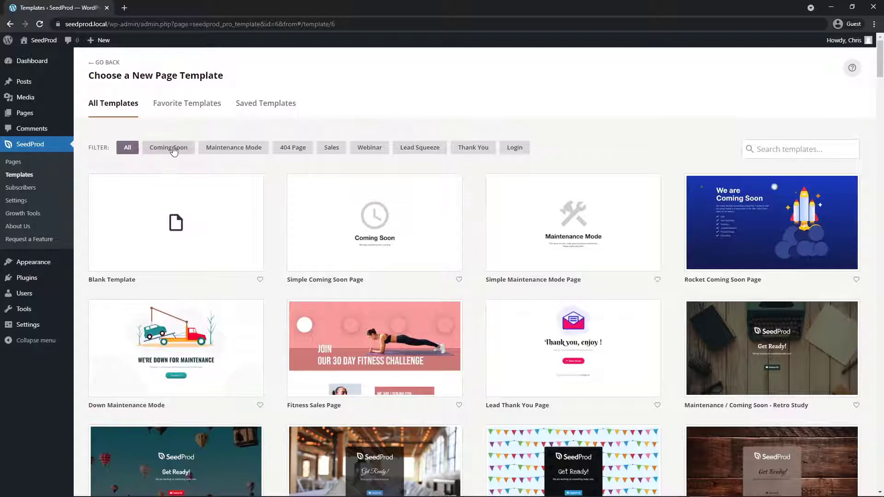
Filter templates by Coming Soon, Maintenance Mode, 404 and Webinar; pick Remote Work Webinar, name it Event.
left_click(172, 149)
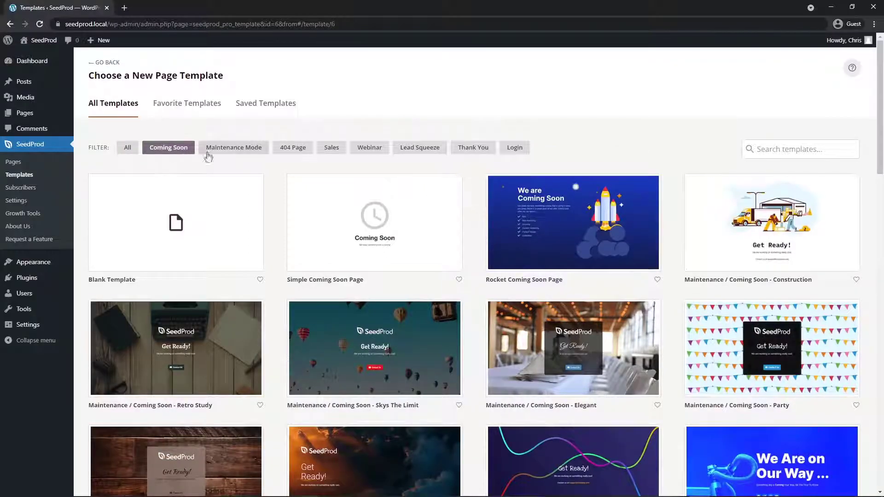
left_click(251, 150)
left_click(298, 153)
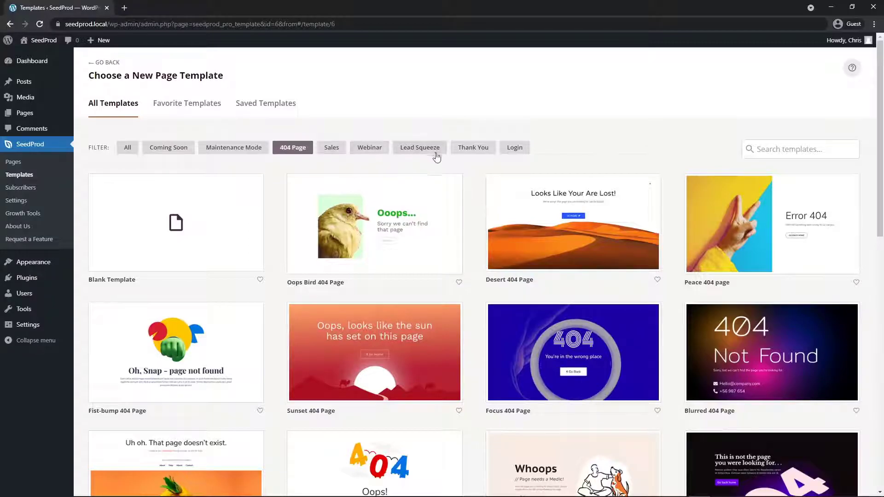
left_click(370, 148)
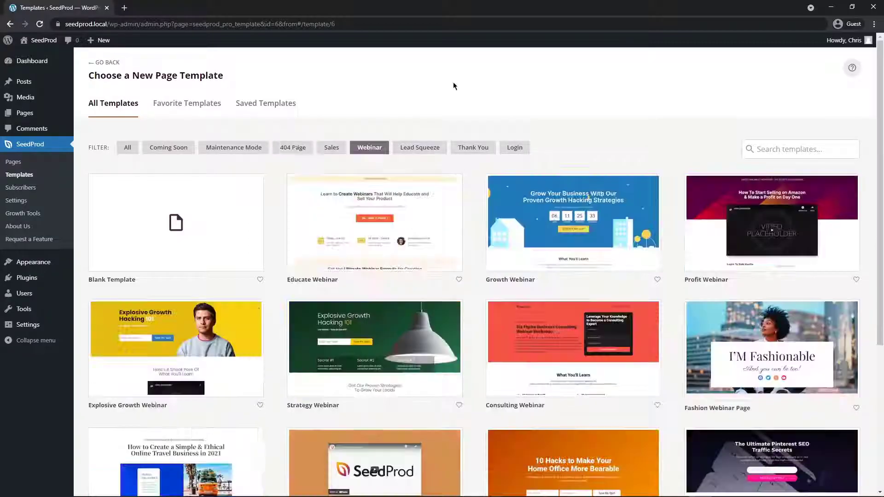
scroll(506, 184, "down", 4)
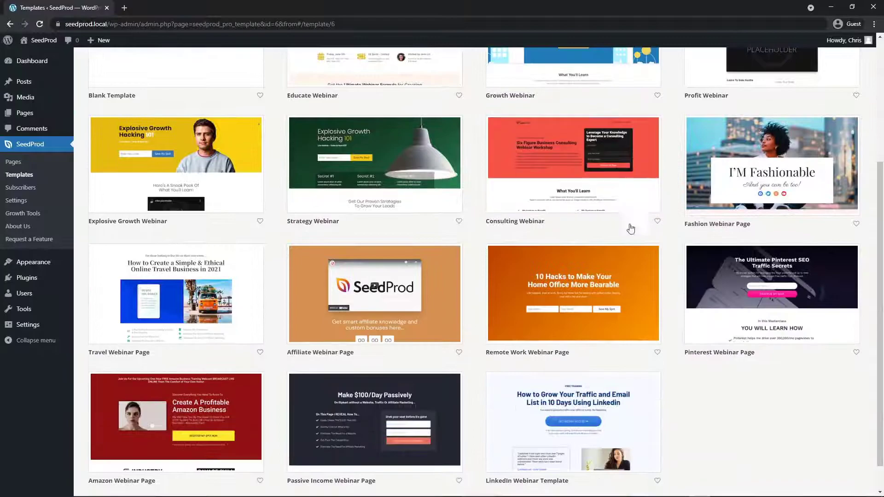
mouse_move(555, 356)
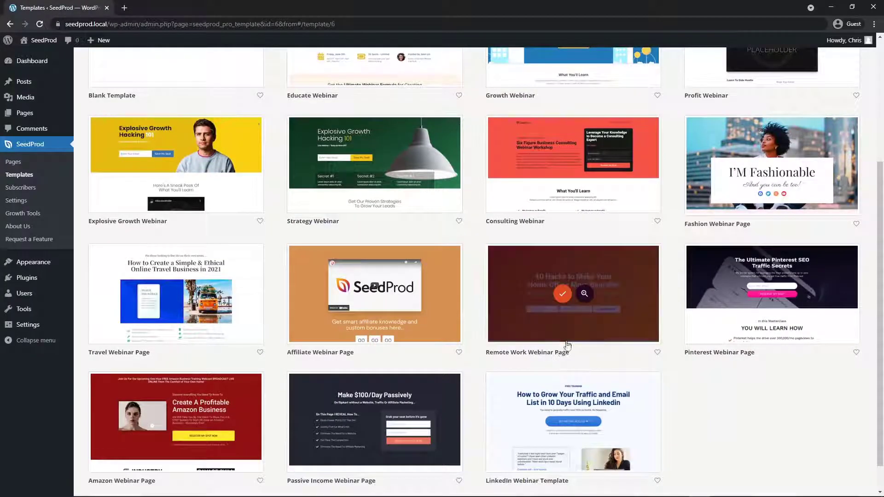
left_click(562, 295)
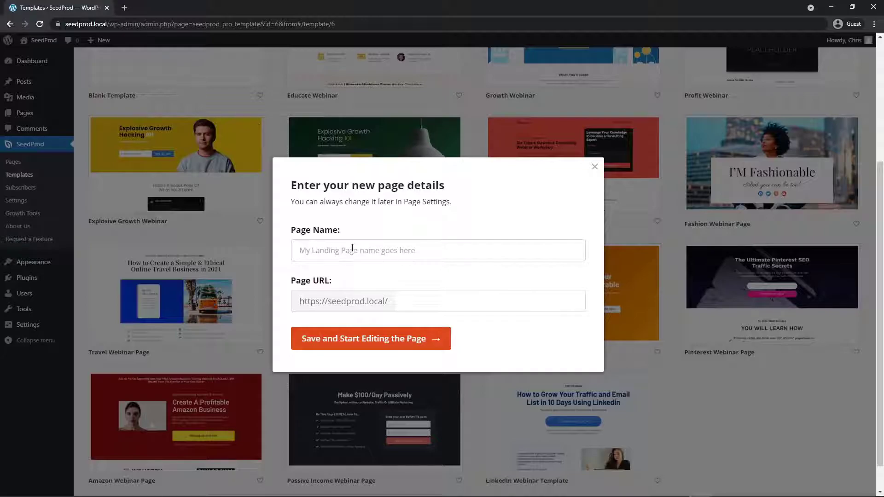
type("Event")
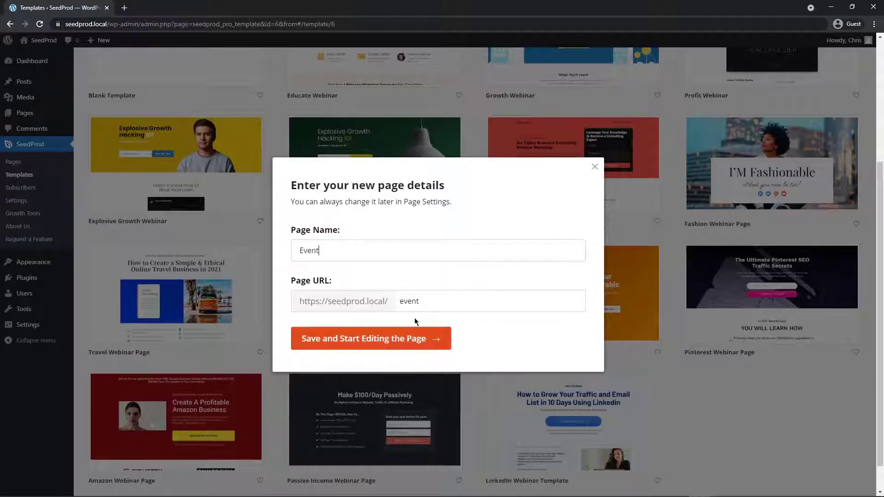
Save the Event page into the builder and review the Standard, Advanced and WooCommerce blocks.
left_click(362, 341)
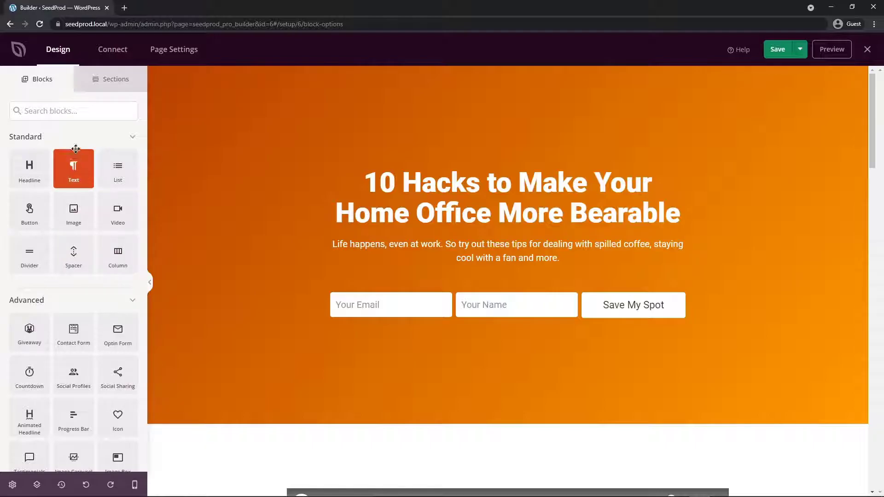
scroll(91, 205, "down", 1)
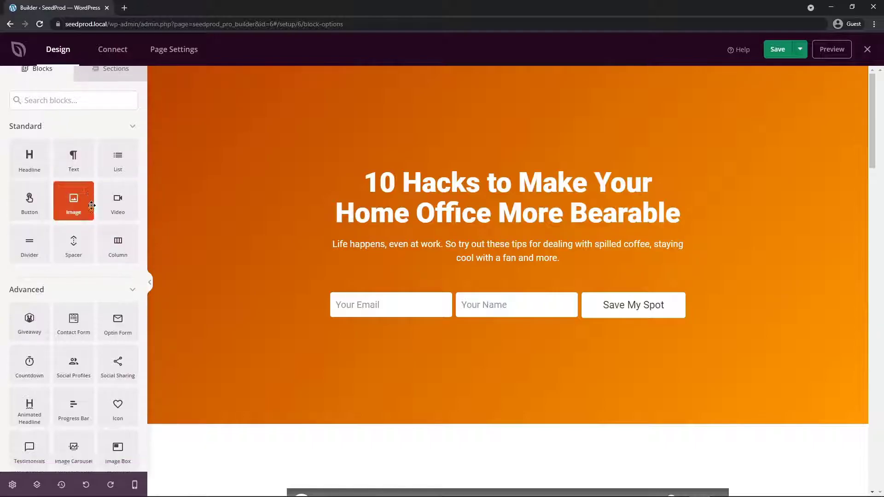
scroll(92, 205, "down", 10)
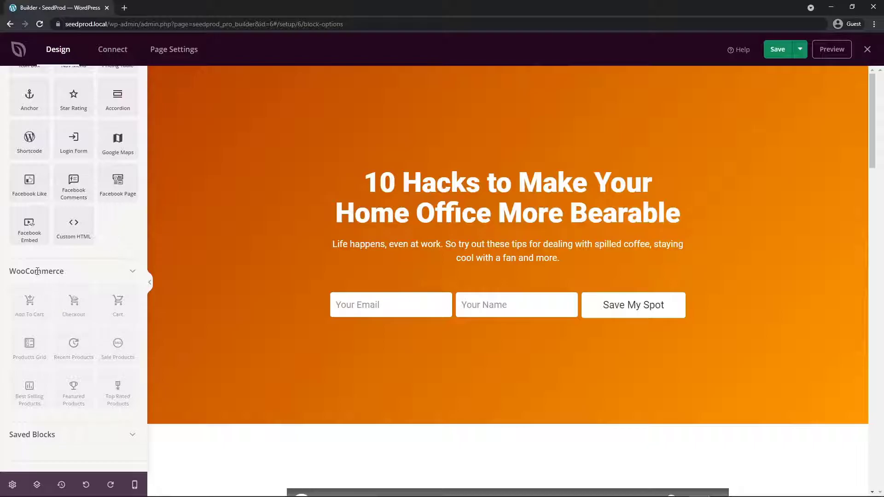
scroll(70, 341, "up", 10)
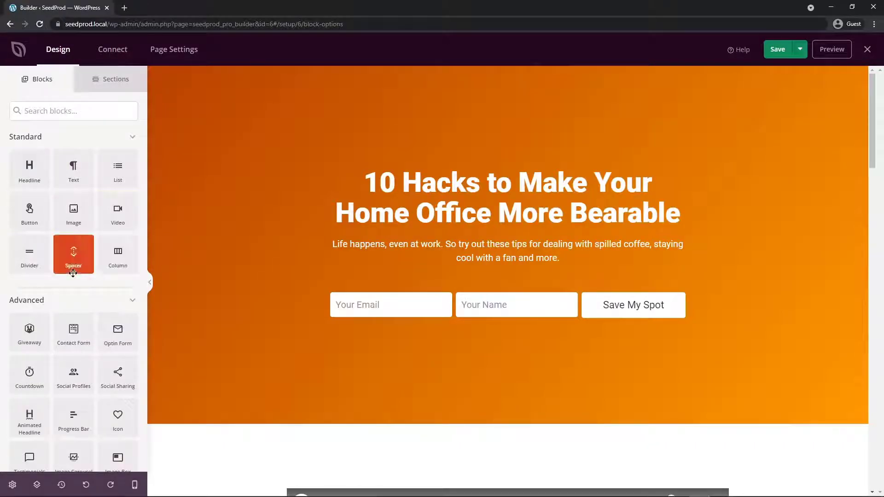
scroll(53, 230, "down", 4)
scroll(56, 255, "down", 2)
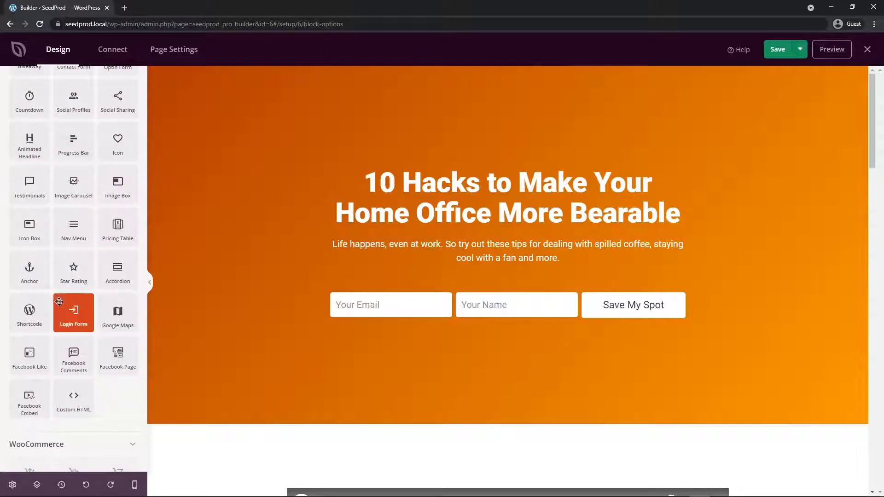
scroll(92, 258, "up", 6)
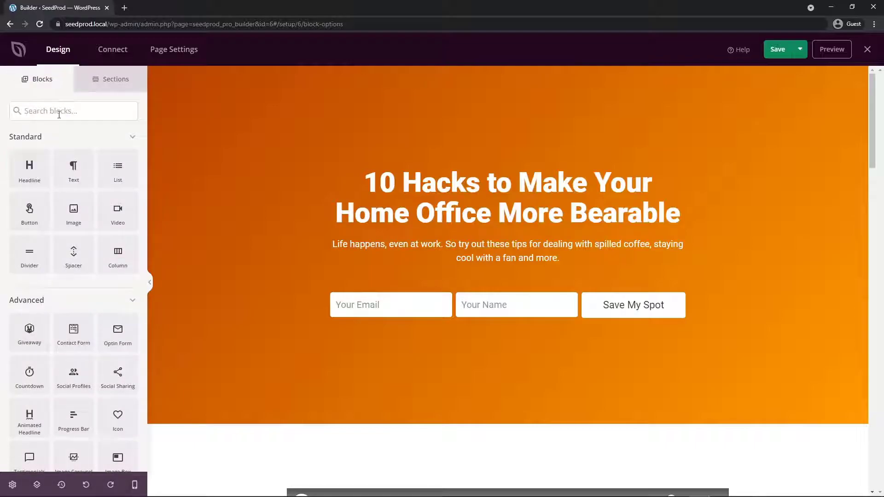
Add the FAQ 1 section from the Sections FAQ category to the page.
left_click(112, 80)
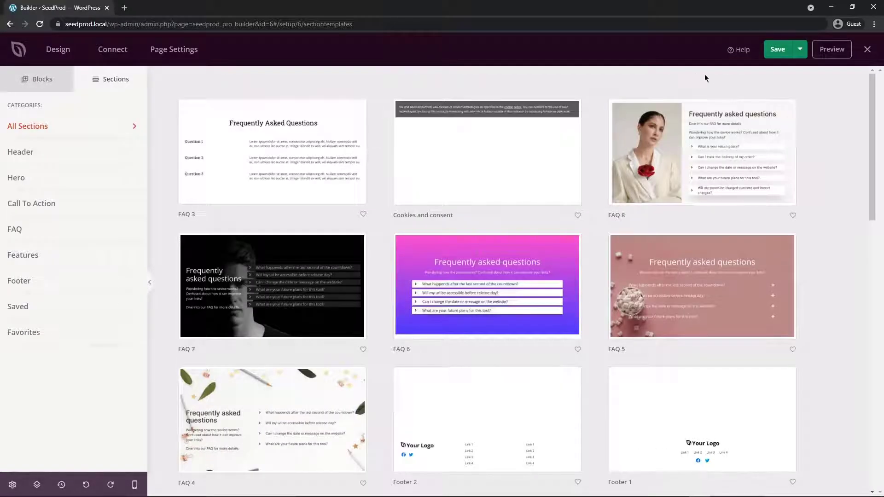
mouse_move(872, 101)
left_mouse_down()
mouse_move(880, 357)
mouse_move(880, 101)
left_mouse_up()
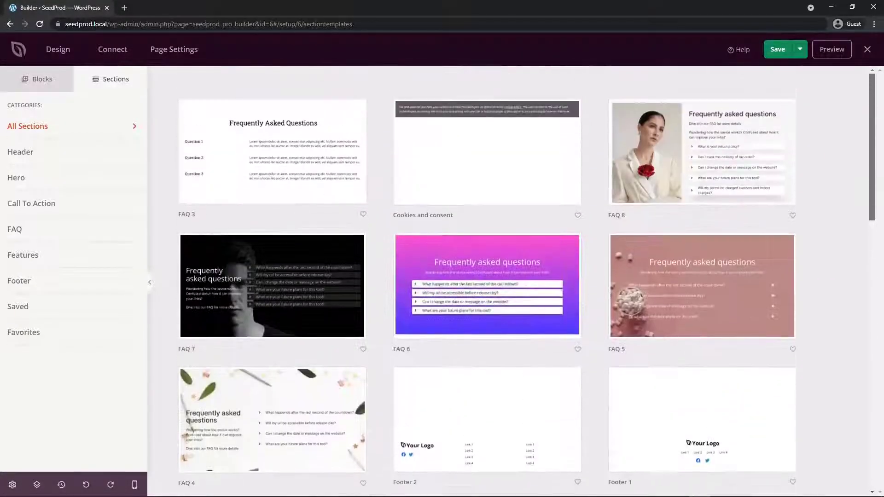
left_click(22, 232)
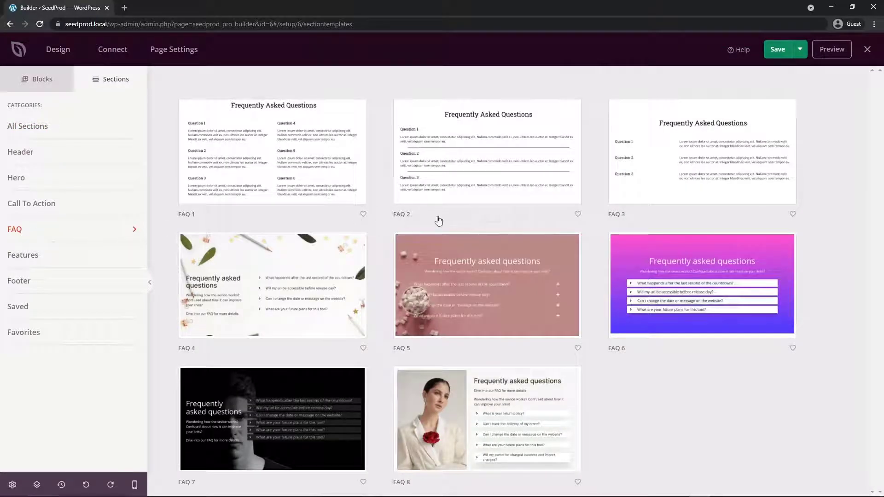
left_click(262, 151)
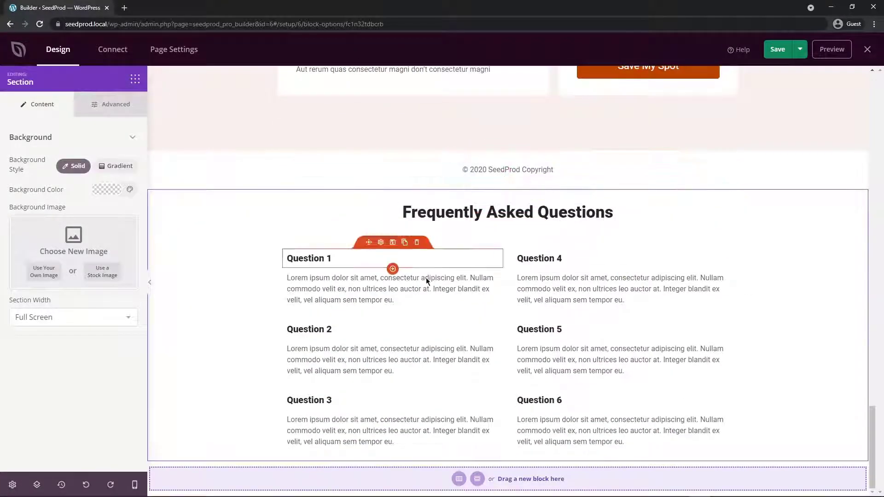
scroll(603, 301, "up", 6)
scroll(232, 230, "down", 6)
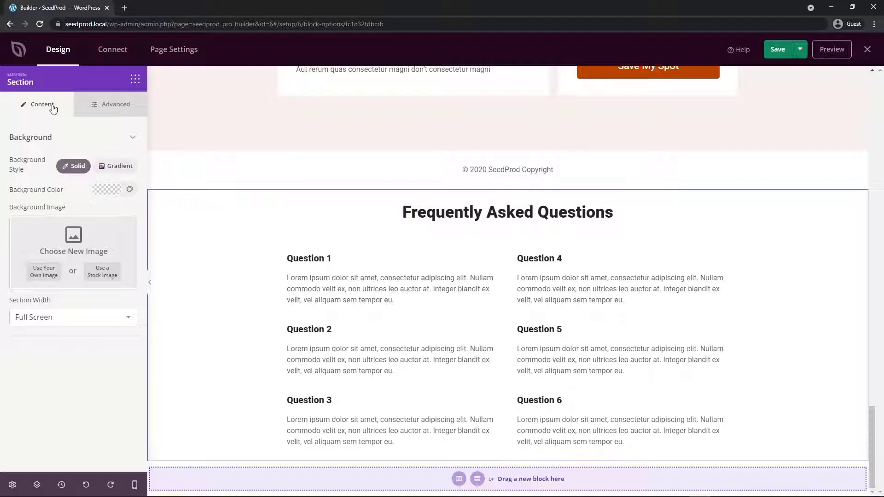
left_click(450, 212)
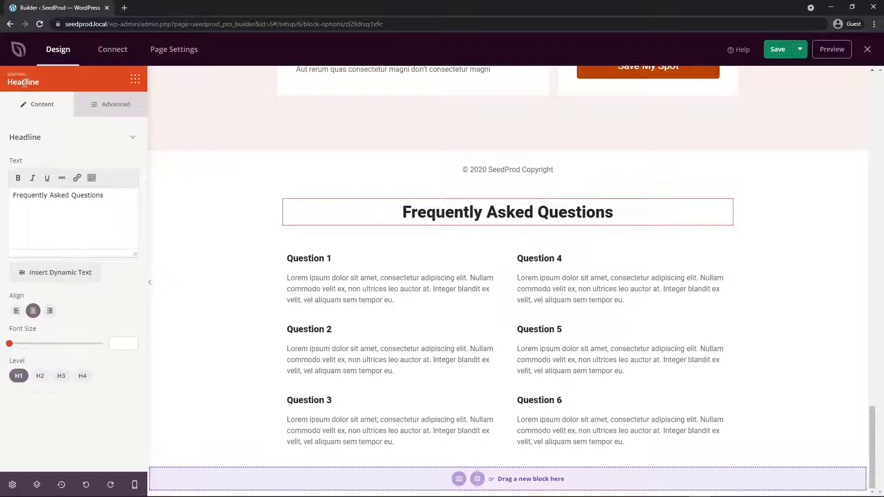
left_click(341, 287)
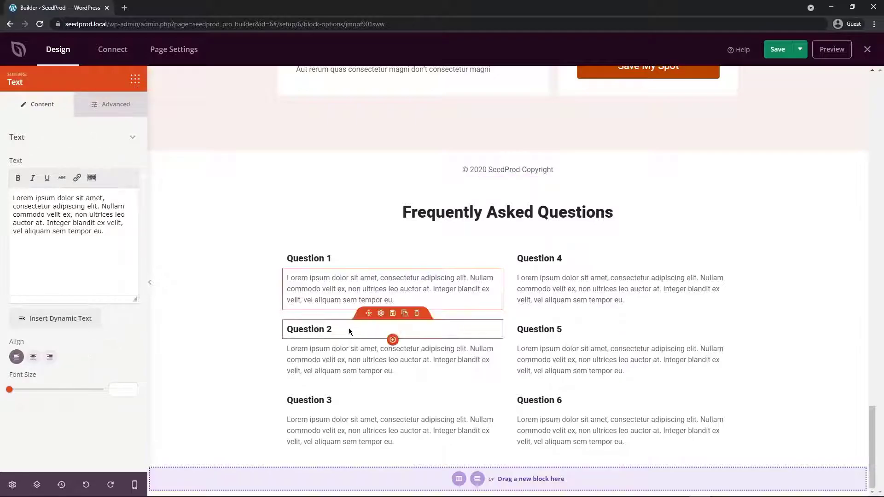
scroll(479, 332, "up", 7)
scroll(479, 335, "up", 8)
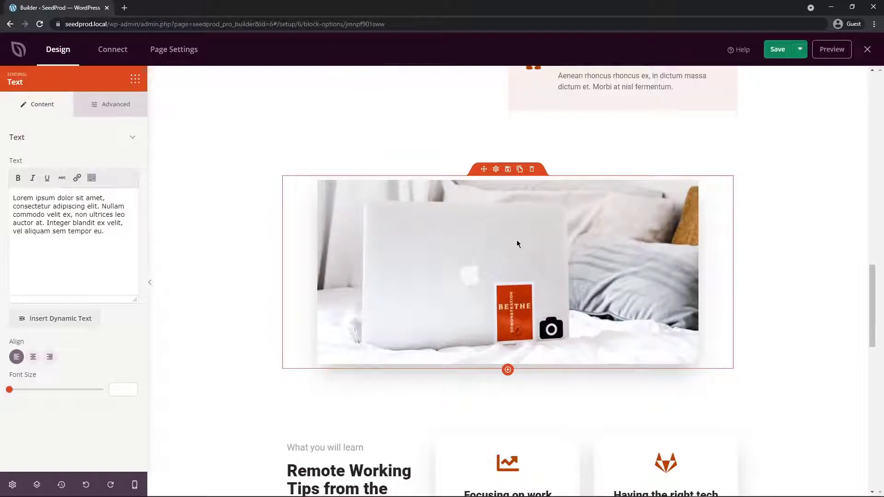
left_click(517, 241)
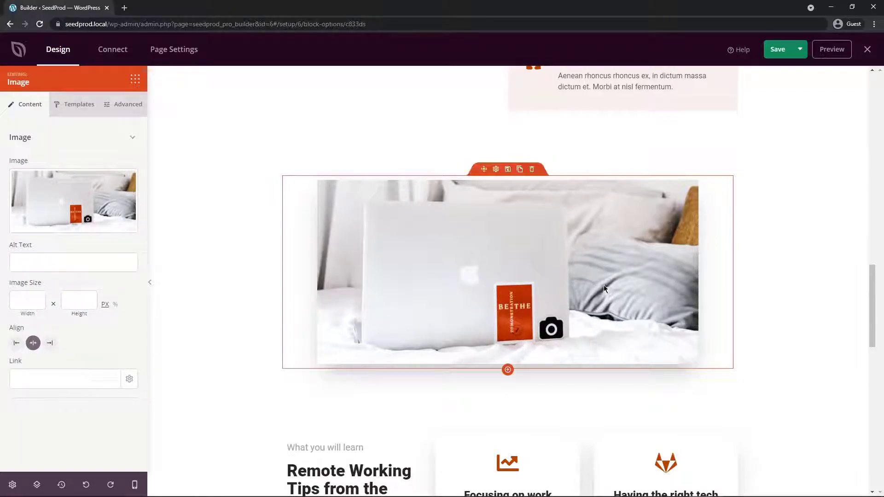
Drag the Frequently Asked Questions section above the © 2020 SeedProd Copyright footer.
scroll(552, 253, "down", 10)
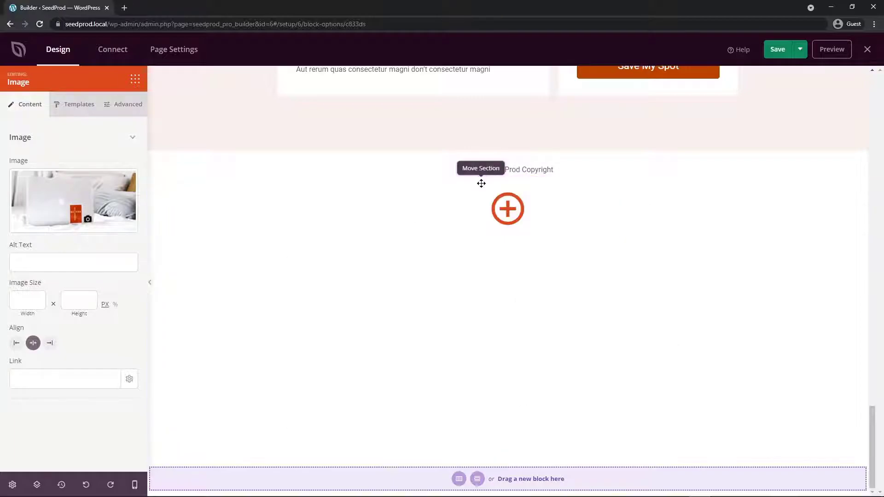
left_click_drag(481, 183, 507, 240)
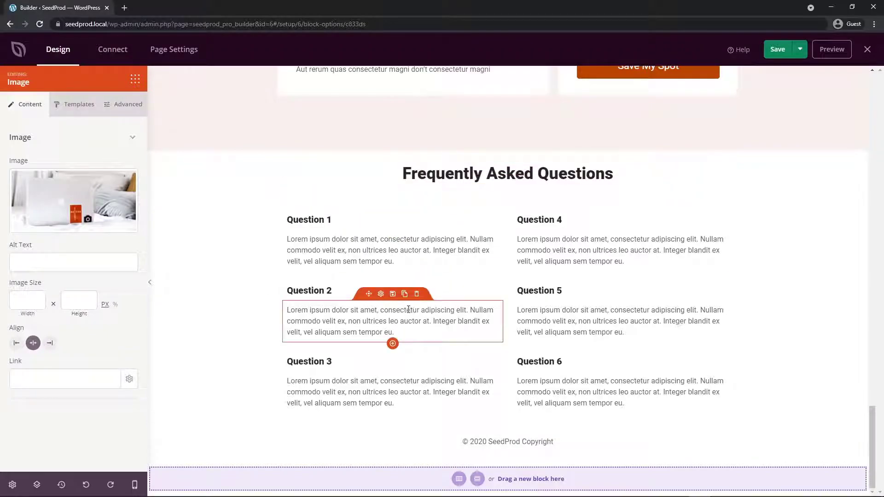
Delete the Frequently Asked Questions section, confirming with 'Yes, delete it!'.
left_click(135, 78)
scroll(117, 258, "down", 1)
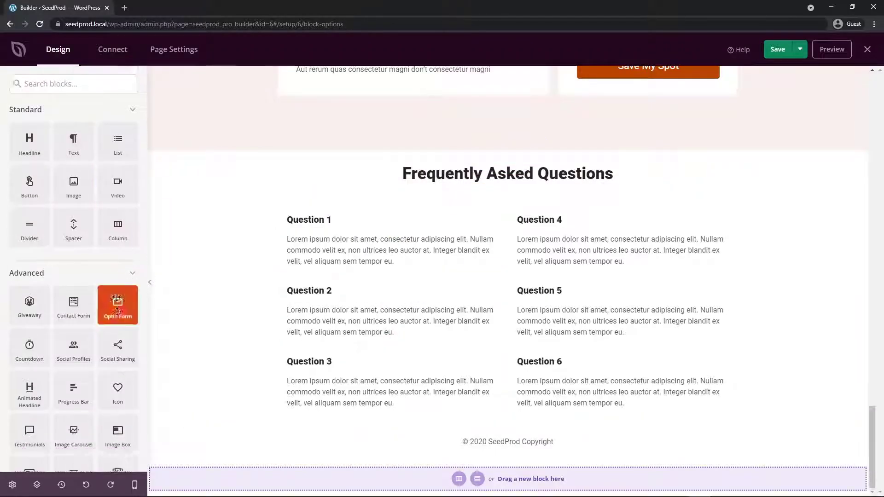
scroll(117, 317, "down", 10)
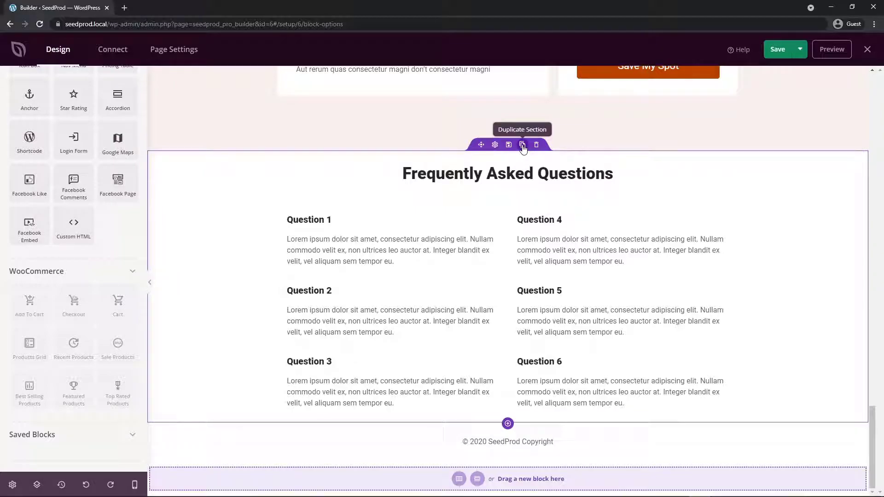
left_click(537, 145)
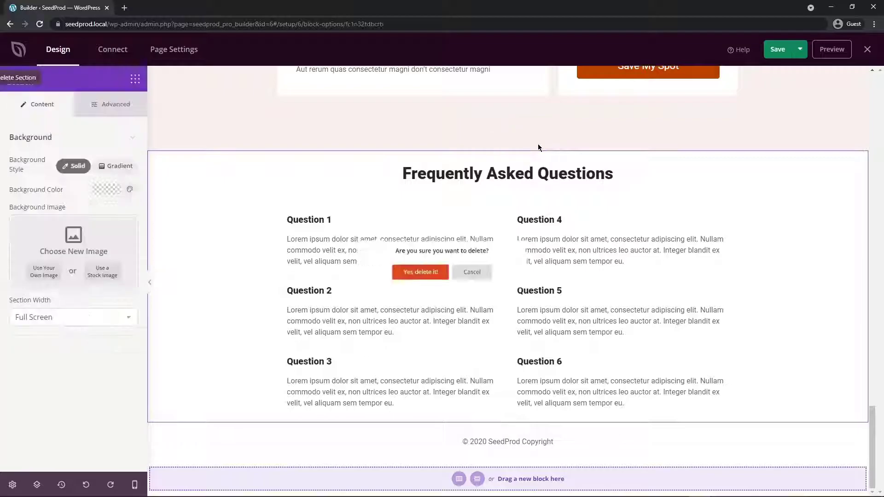
left_click(412, 275)
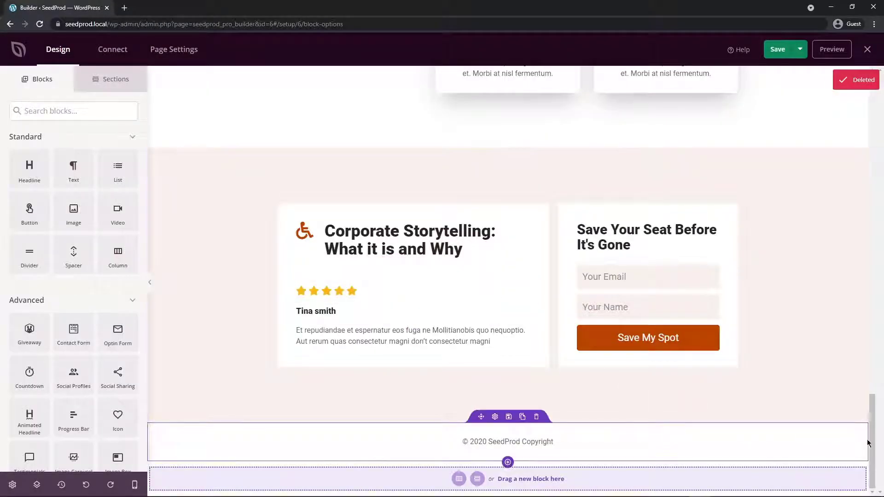
scroll(824, 345, "up", 20)
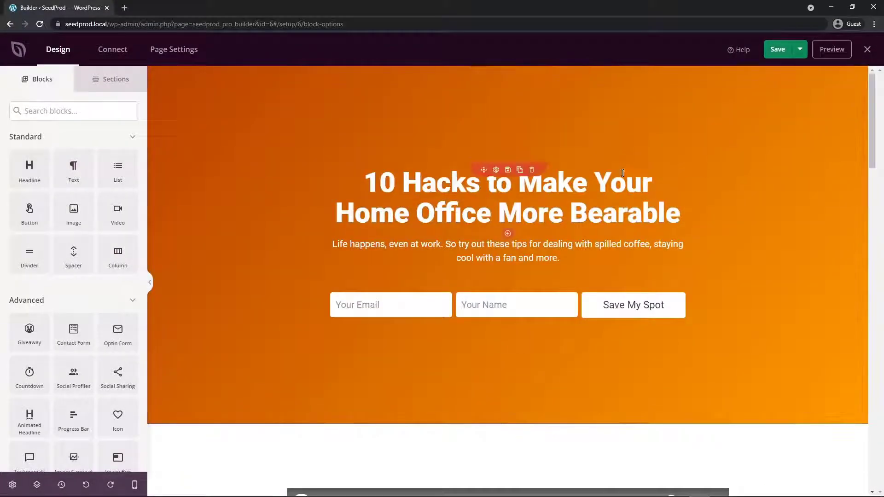
left_click_drag(872, 109, 391, 100)
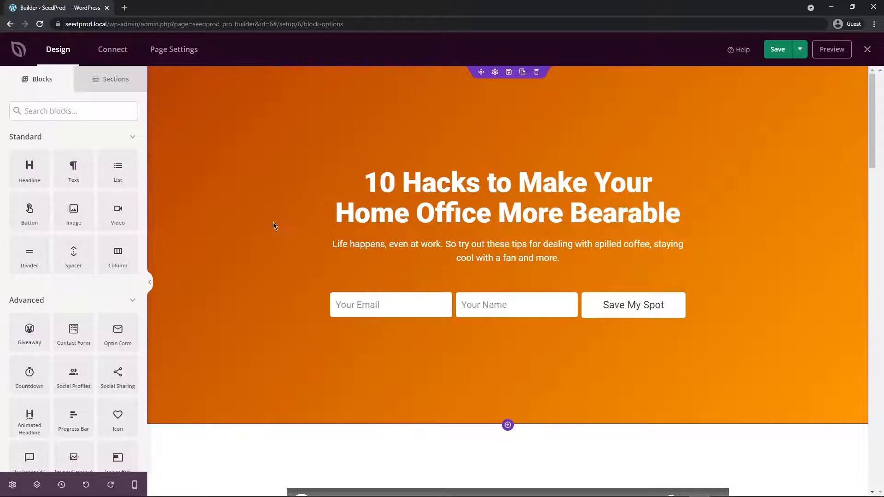
scroll(69, 289, "down", 1)
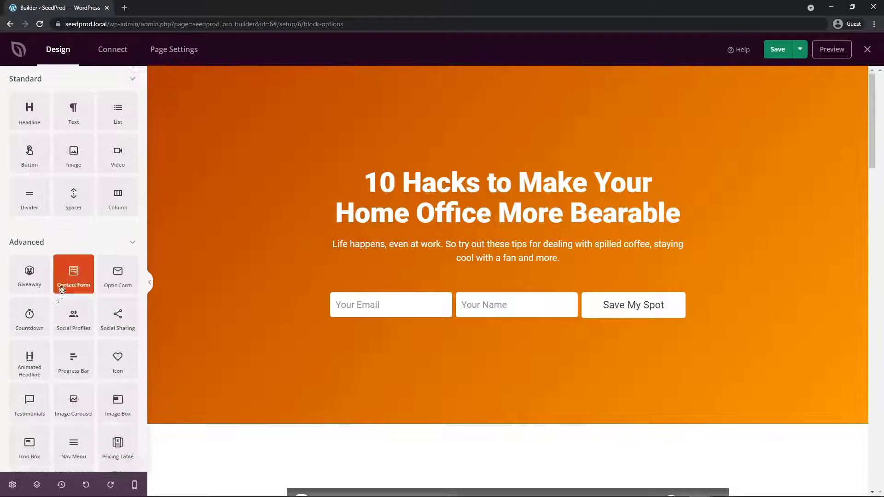
scroll(63, 290, "down", 1)
scroll(69, 297, "down", 1)
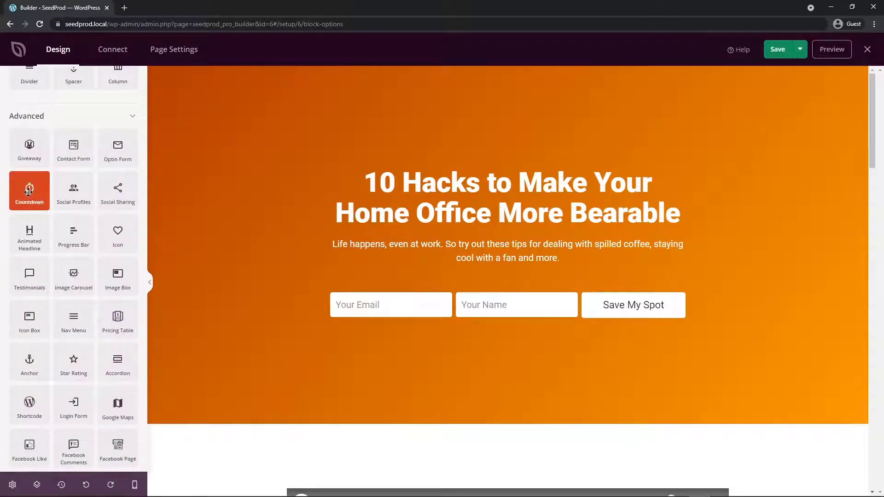
Add a DateTime countdown below the subtitle ending 2021-06-18 at 12:00 A.M. UTC.
left_click_drag(29, 191, 515, 280)
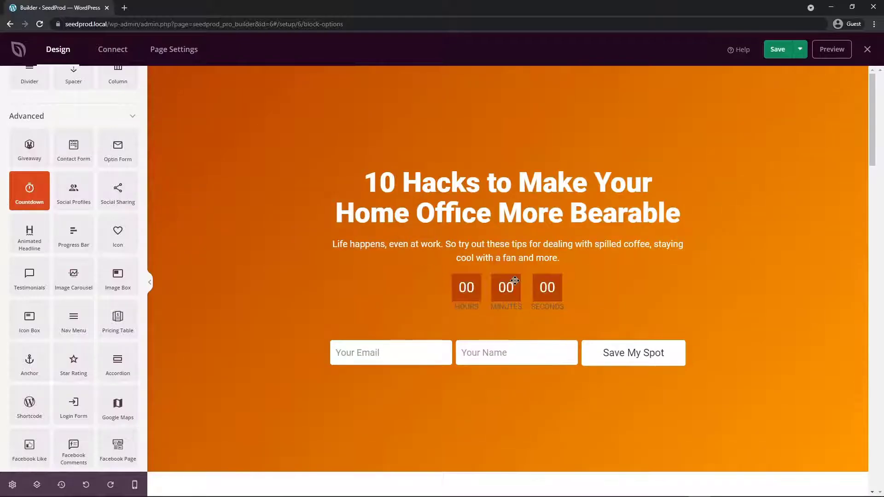
left_click(495, 264)
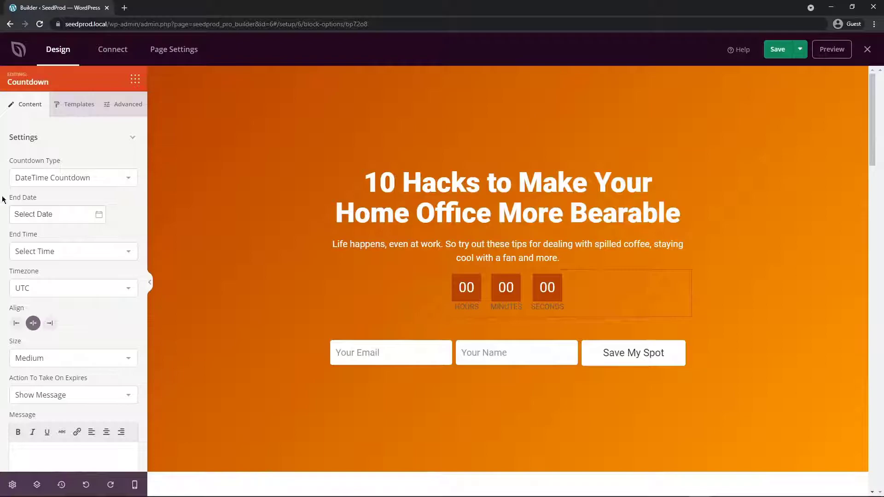
left_click(43, 177)
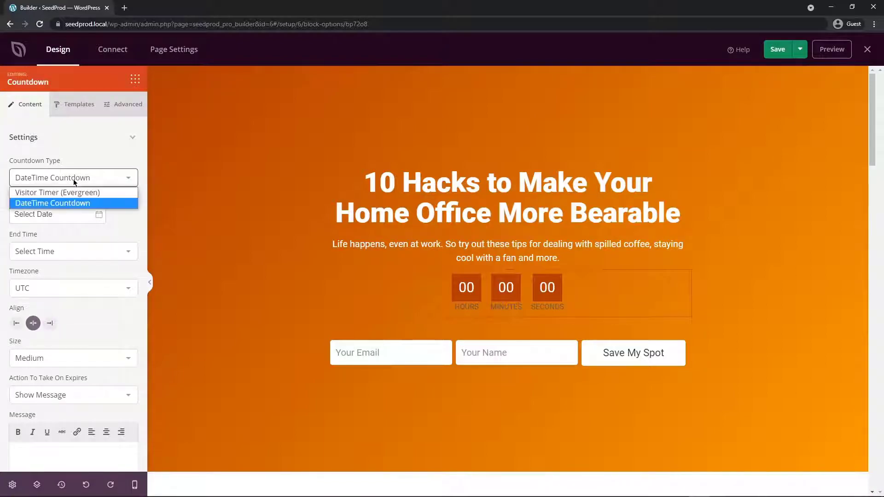
left_click(54, 193)
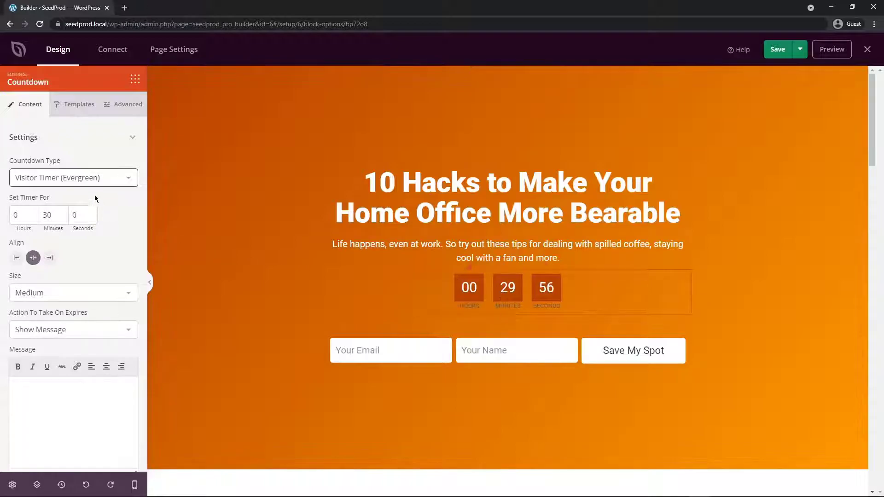
left_click(73, 179)
left_click(64, 204)
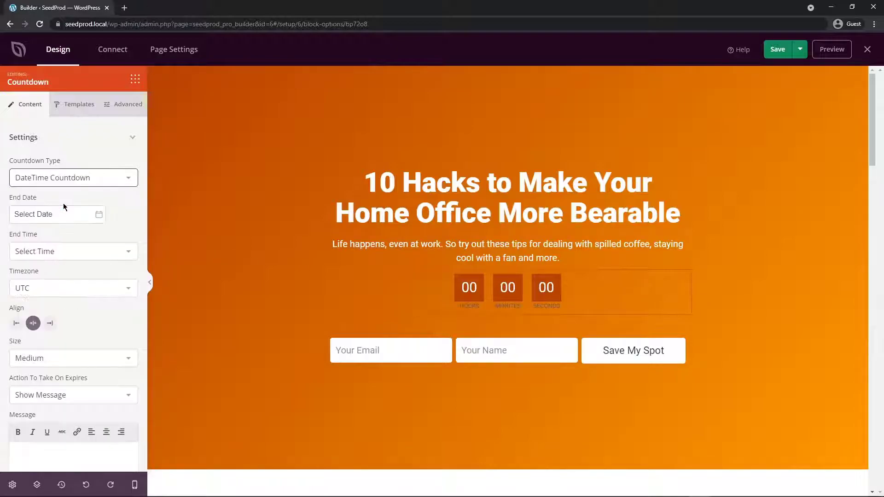
left_click(99, 215)
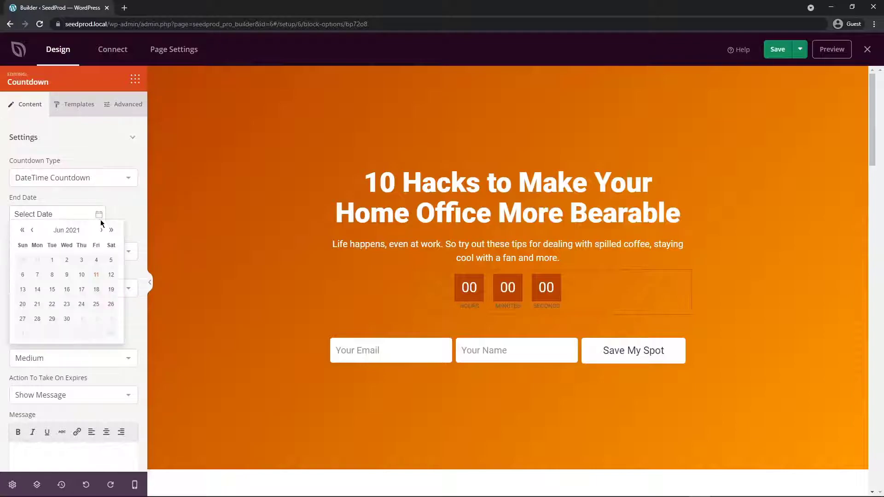
left_click(97, 290)
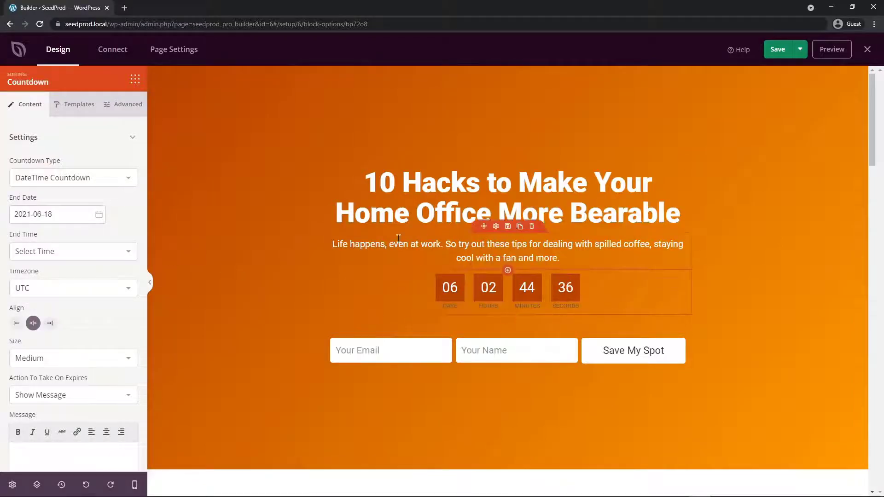
left_click(64, 253)
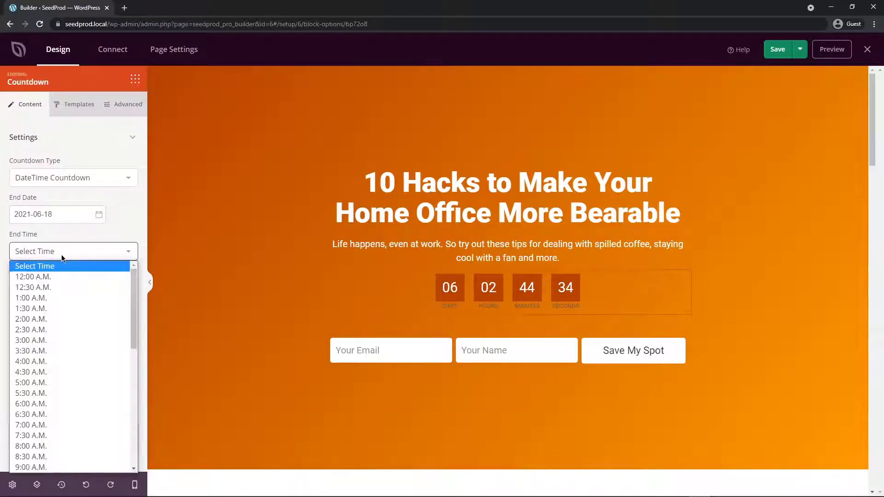
left_click(51, 277)
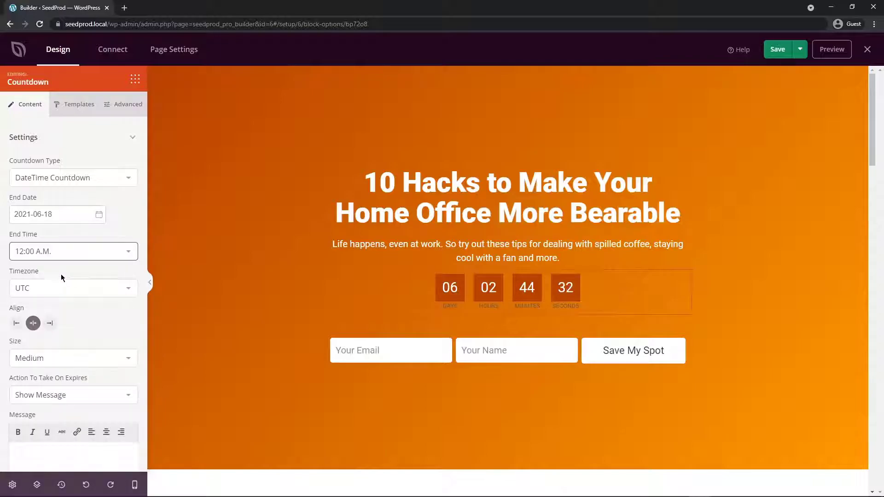
left_click(128, 288)
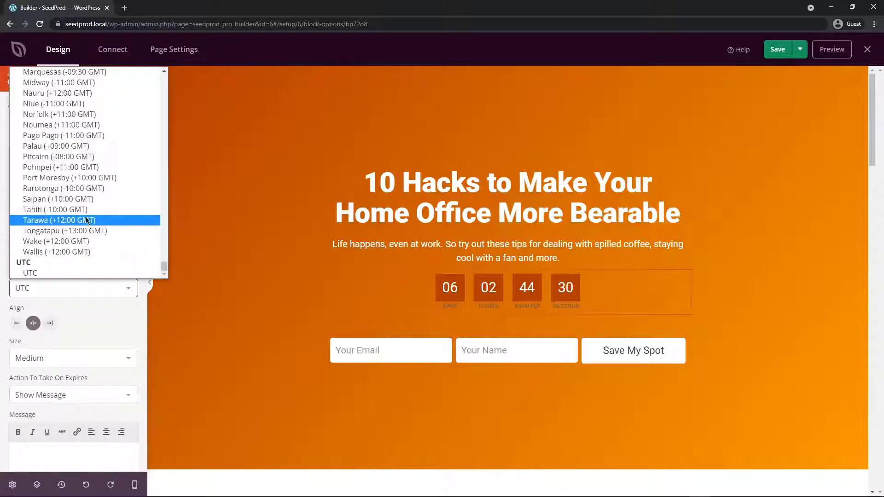
left_click(29, 273)
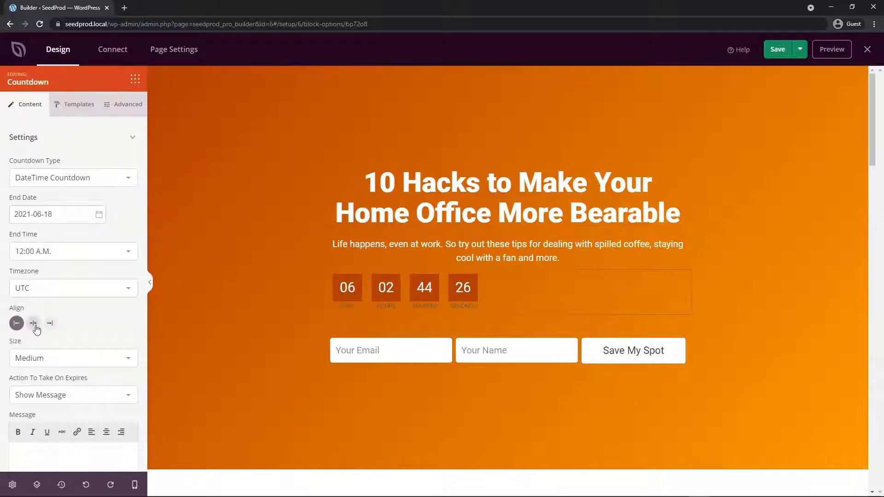
Set the countdown size to Medium after trying Small and Large.
scroll(67, 336, "down", 1)
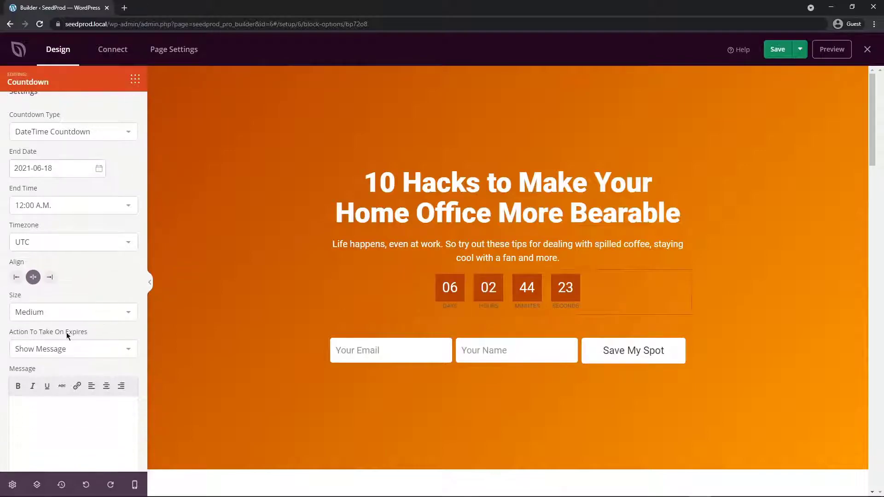
left_click(78, 312)
left_click(56, 324)
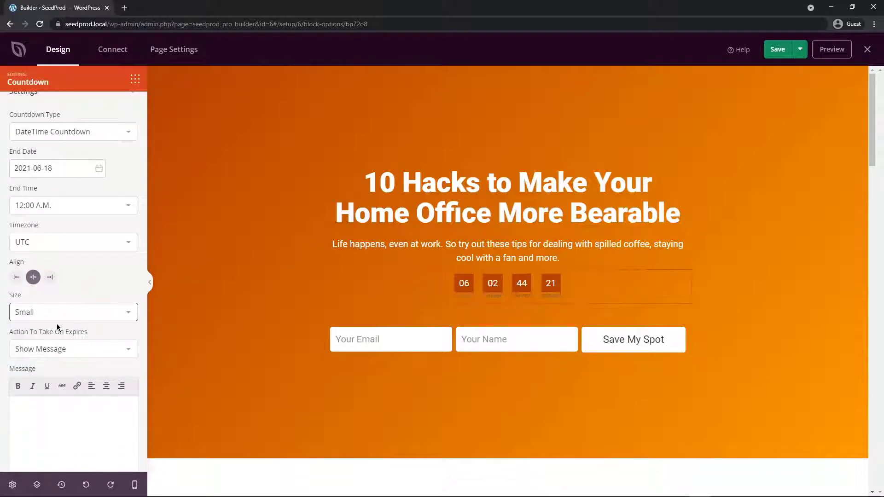
left_click(76, 316)
left_click(60, 346)
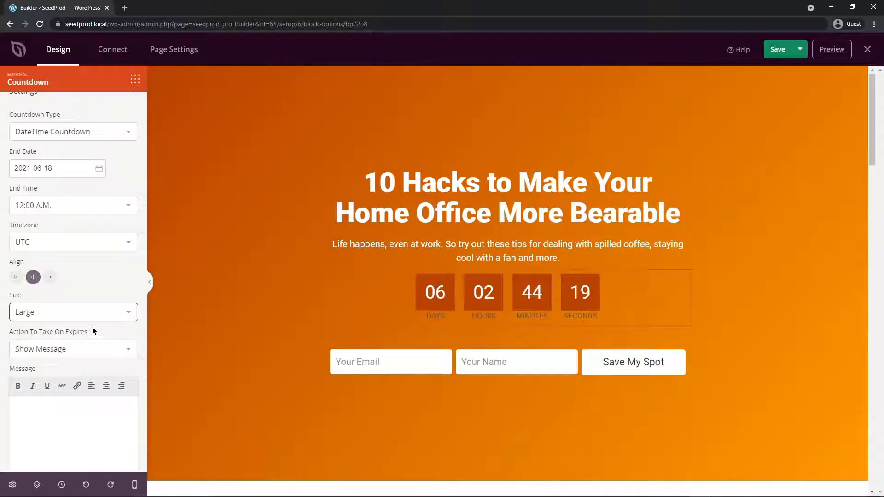
left_click(87, 318)
left_click(60, 336)
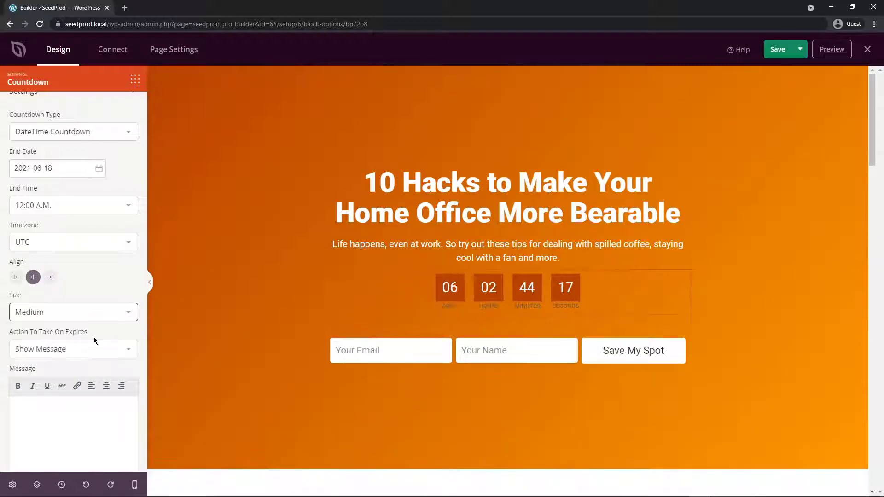
Make the countdown show a message on expiry and turn on Customize Labels.
scroll(95, 336, "down", 1)
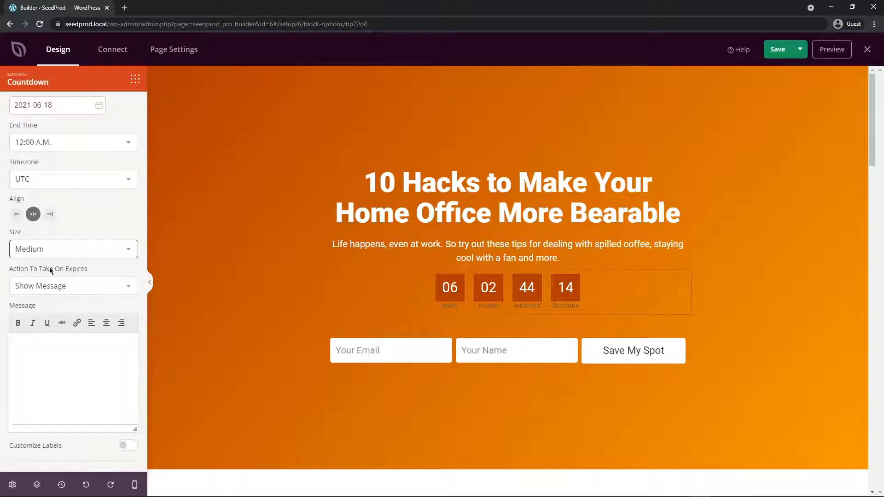
left_click(129, 286)
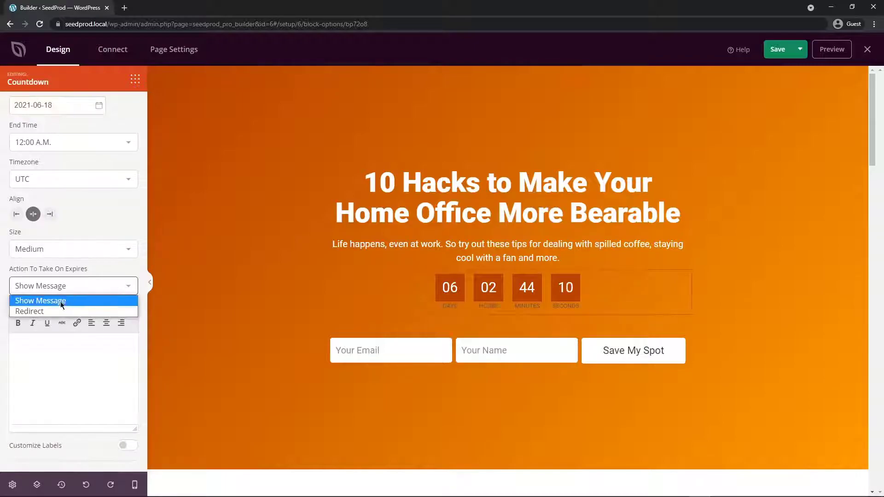
left_click(43, 313)
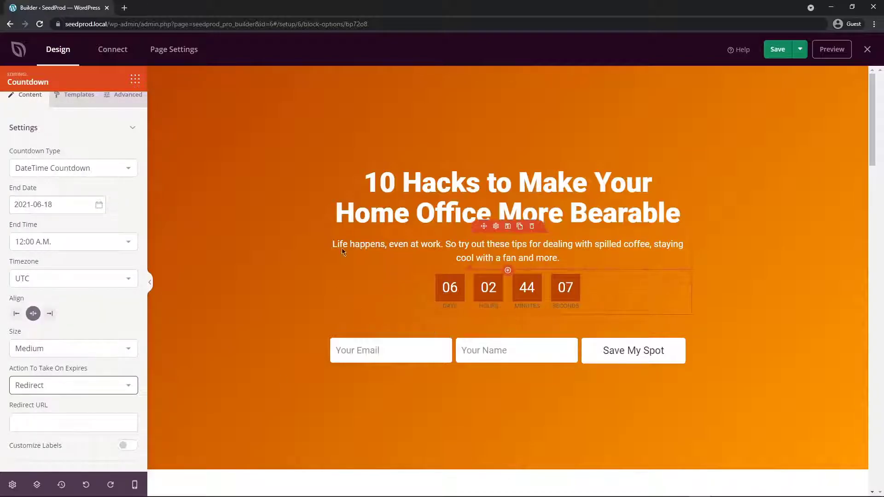
left_click(51, 422)
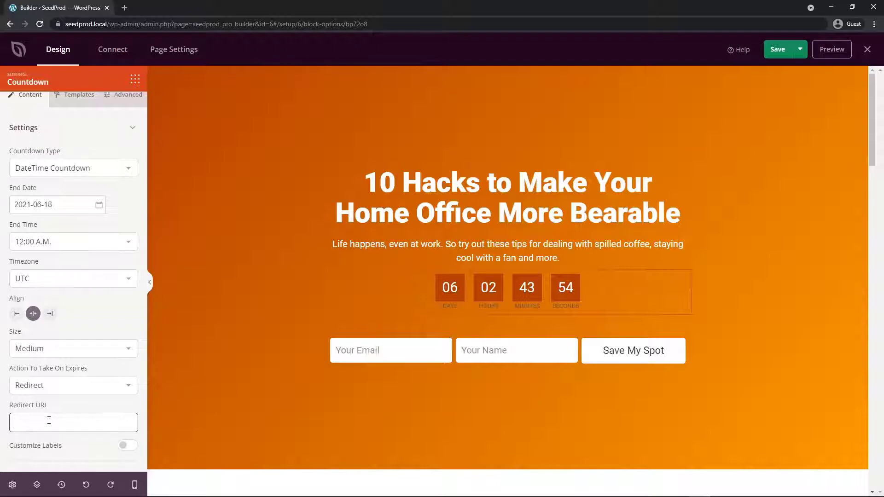
left_click(56, 387)
left_click(56, 398)
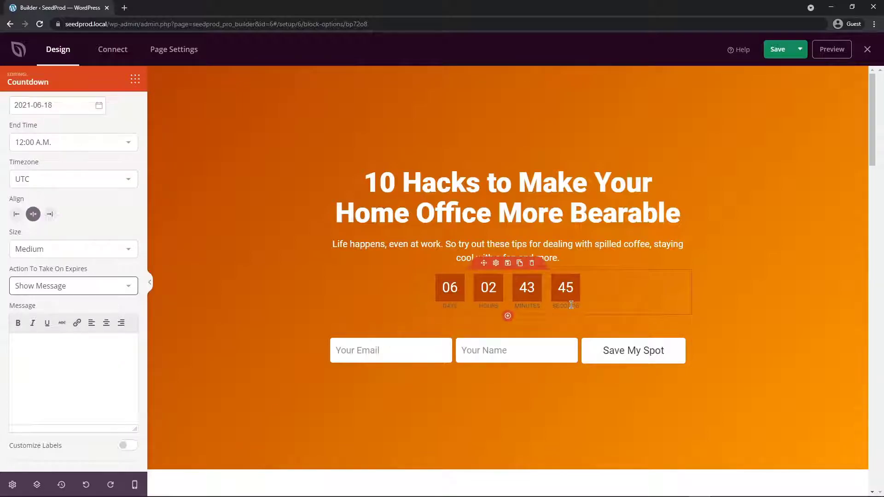
left_click(125, 445)
scroll(92, 432, "down", 3)
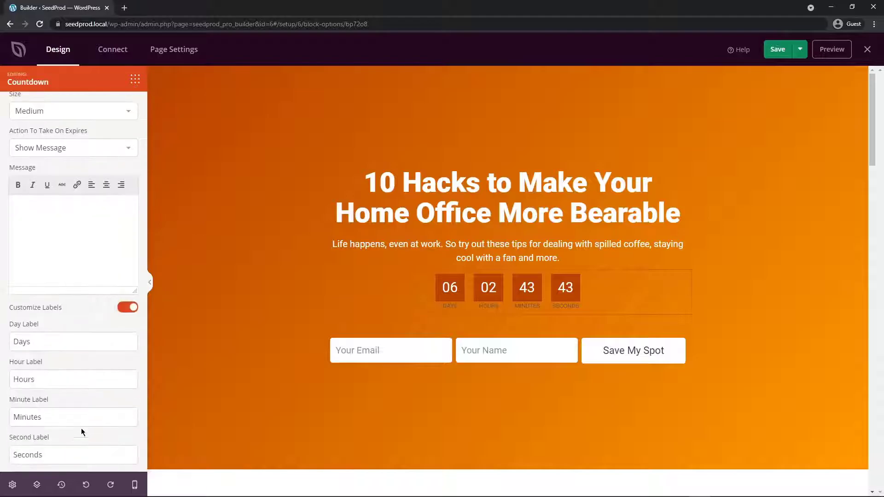
Apply the filled-circle countdown template after trying the outlined and plain-number styles.
scroll(81, 368, "up", 10)
left_click(74, 106)
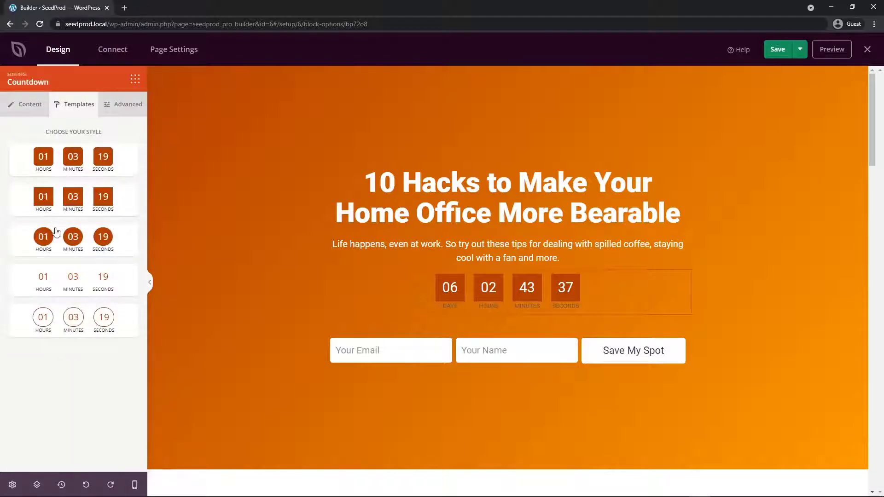
left_click(73, 319)
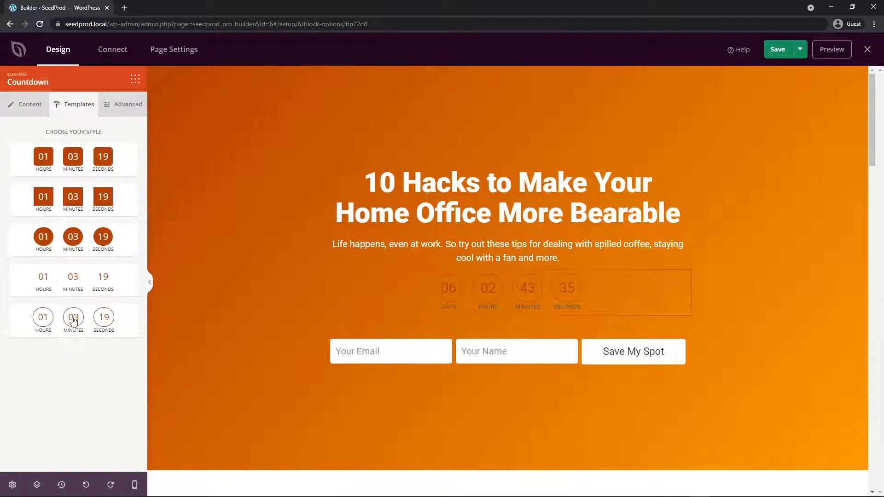
left_click(79, 281)
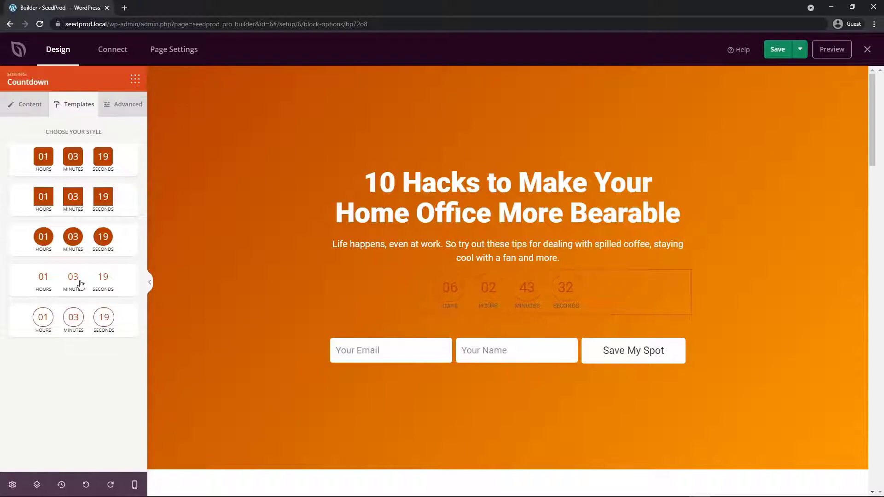
left_click(71, 243)
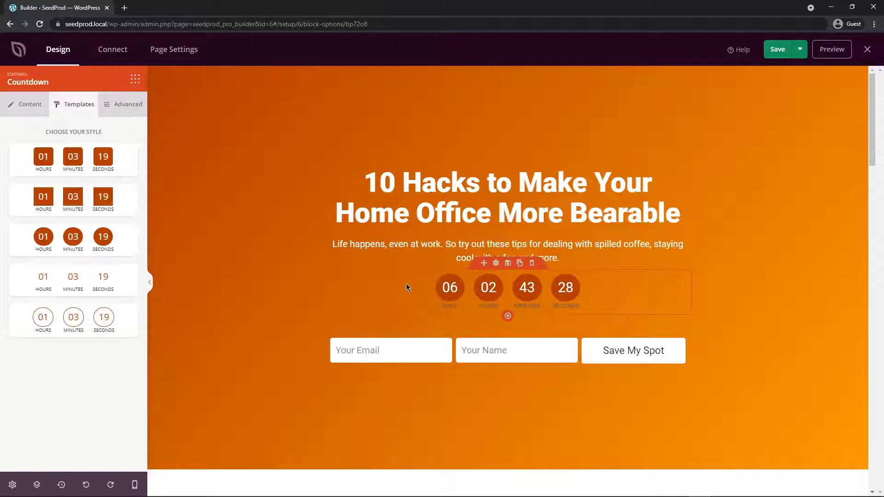
Set the countdown Label Color to black (#000000) in the Advanced tab.
left_click(123, 105)
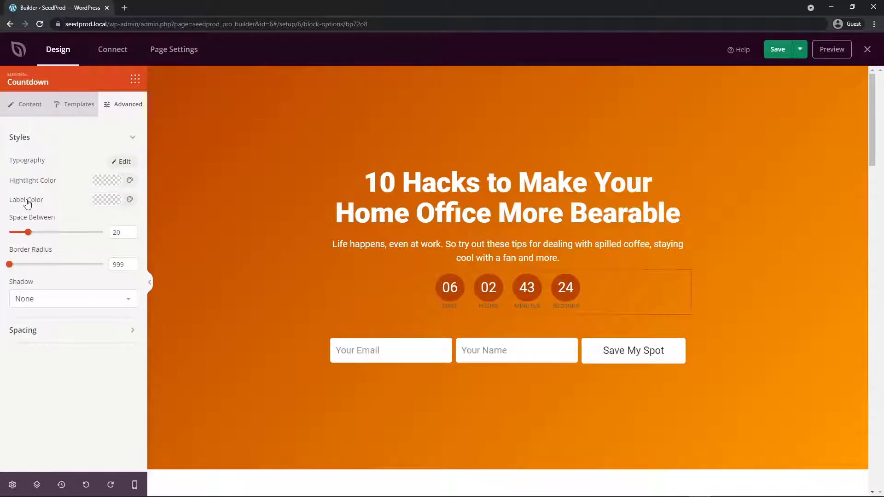
left_click(108, 200)
left_click(124, 245)
left_click_drag(125, 245, 177, 278)
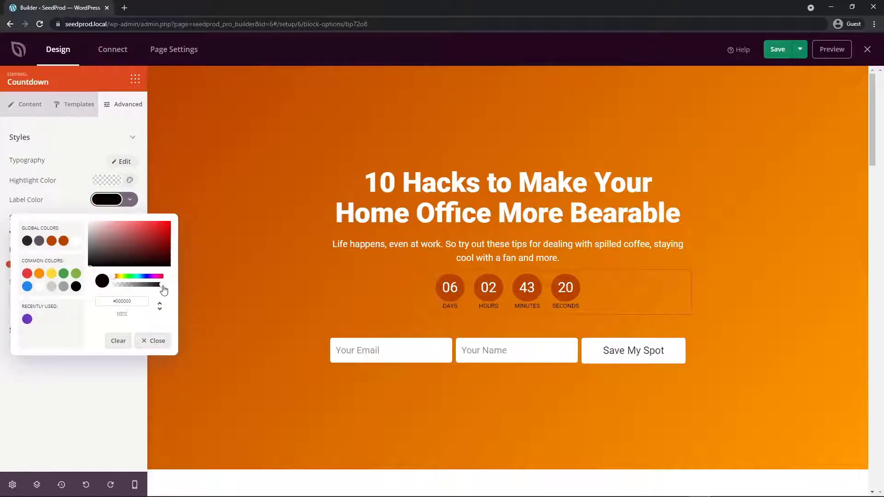
left_click(126, 389)
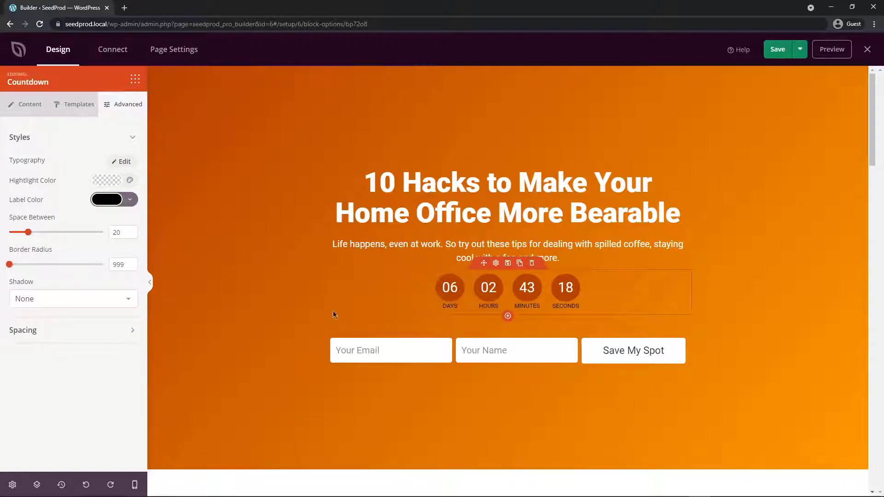
left_click(135, 80)
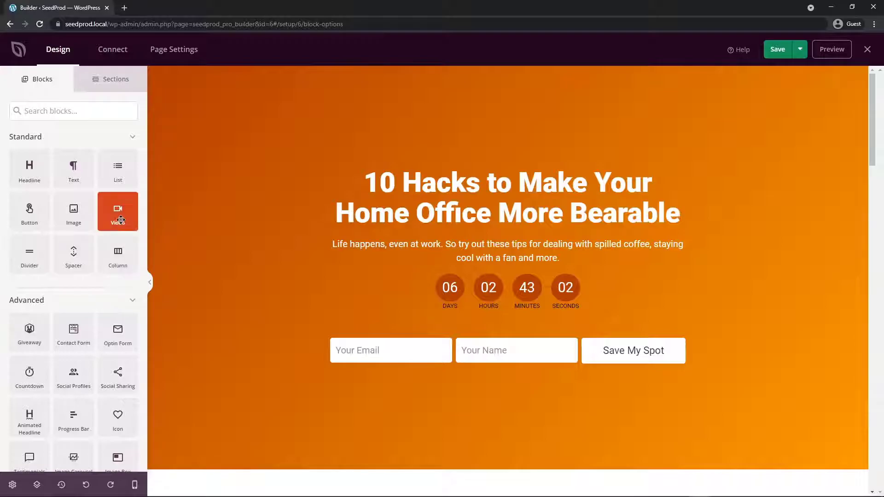
left_click_drag(118, 212, 504, 173)
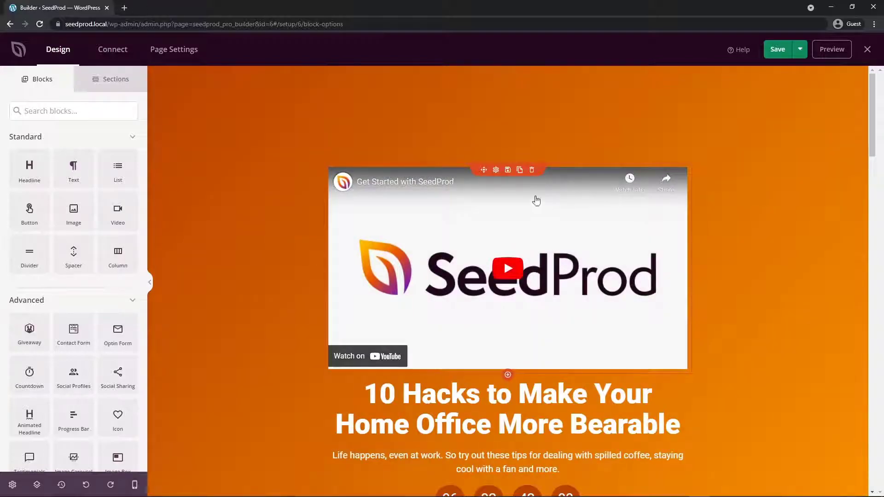
left_click(495, 170)
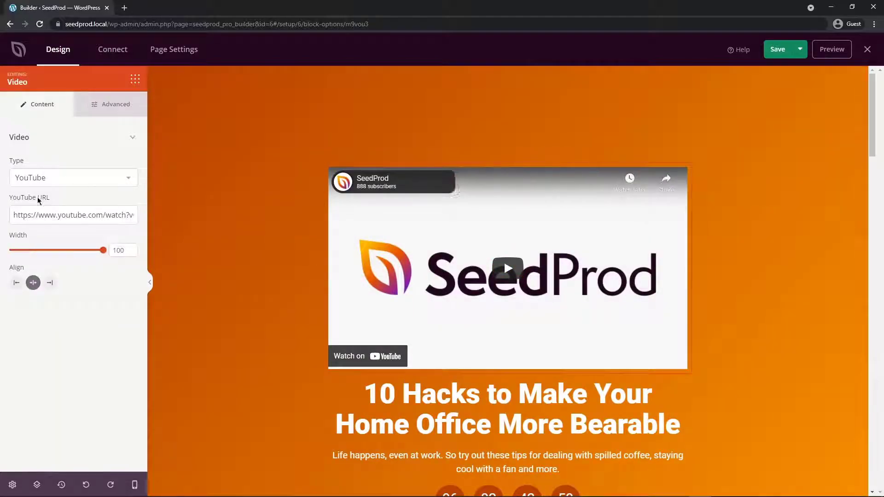
left_click(532, 171)
left_click(410, 274)
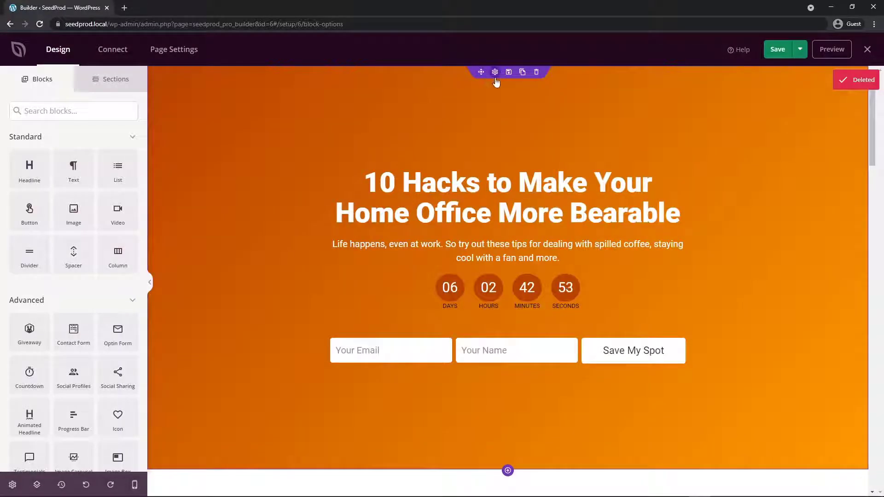
Open the hero section's settings to view its orange gradient background.
left_click(494, 73)
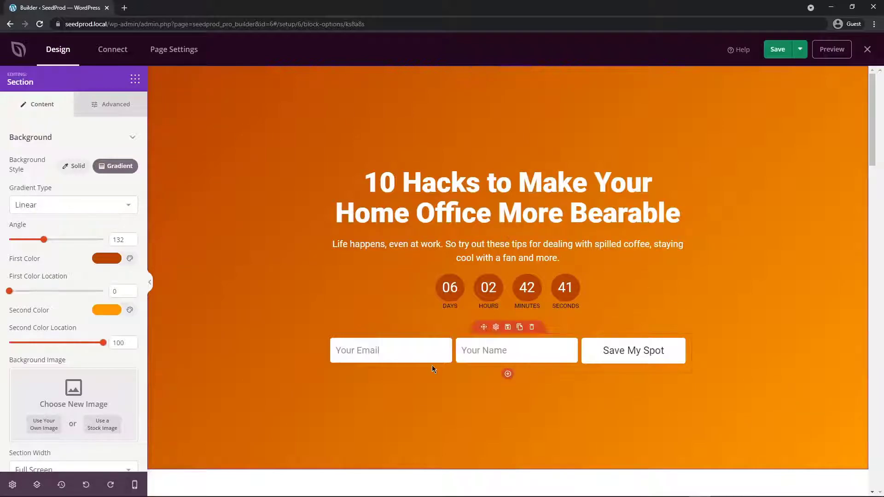
Set the hero background to a 'work from home' stock photo of a woman at a laptop.
left_click(44, 424)
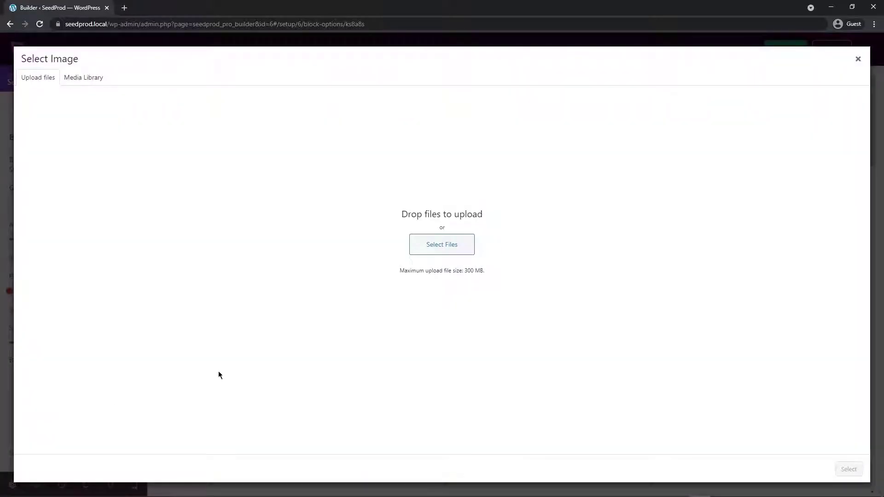
left_click(87, 79)
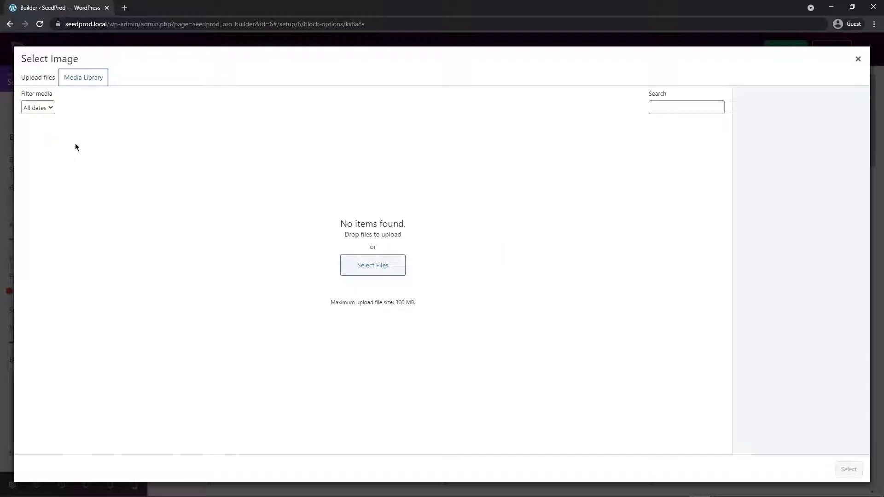
left_click(857, 59)
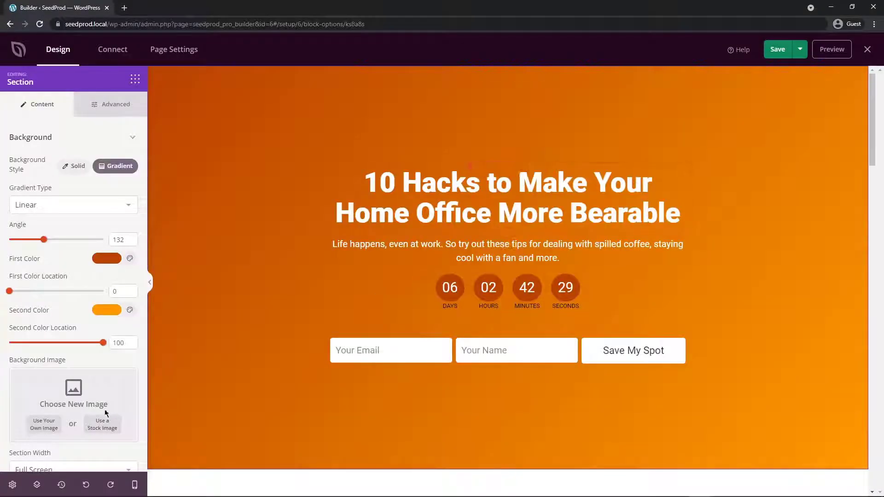
left_click(102, 424)
left_click(399, 264)
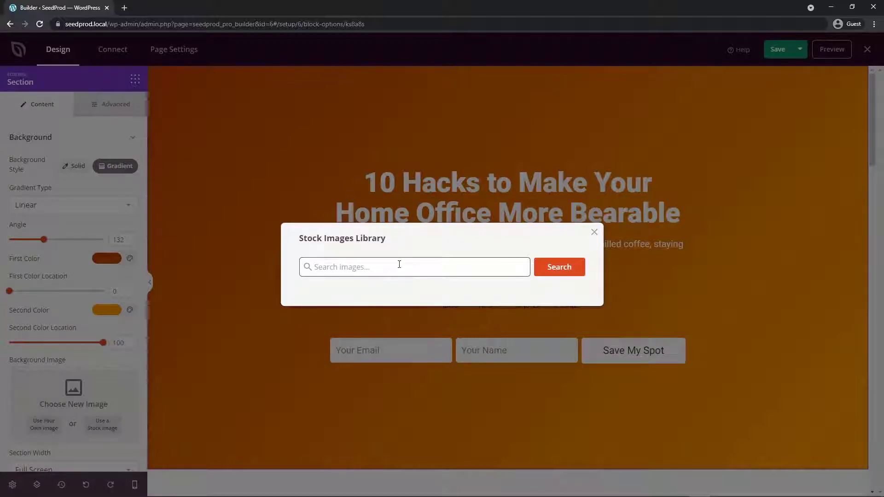
type("work from home")
key("Return")
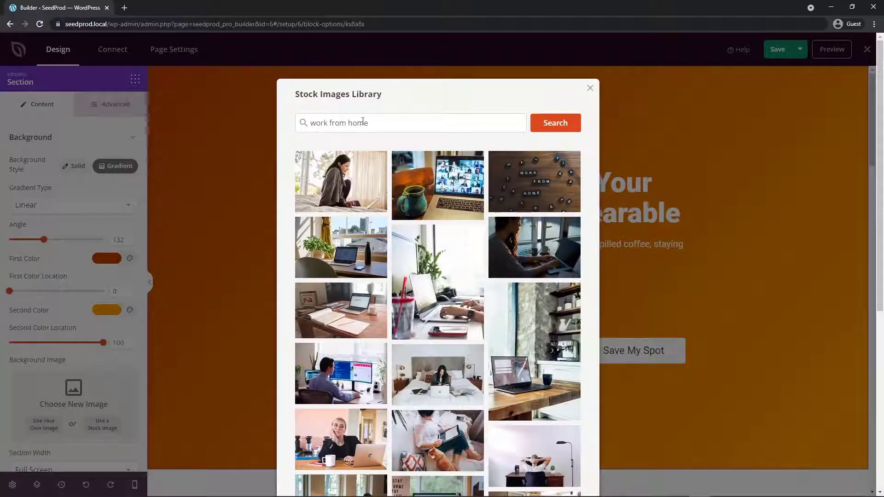
left_click(534, 237)
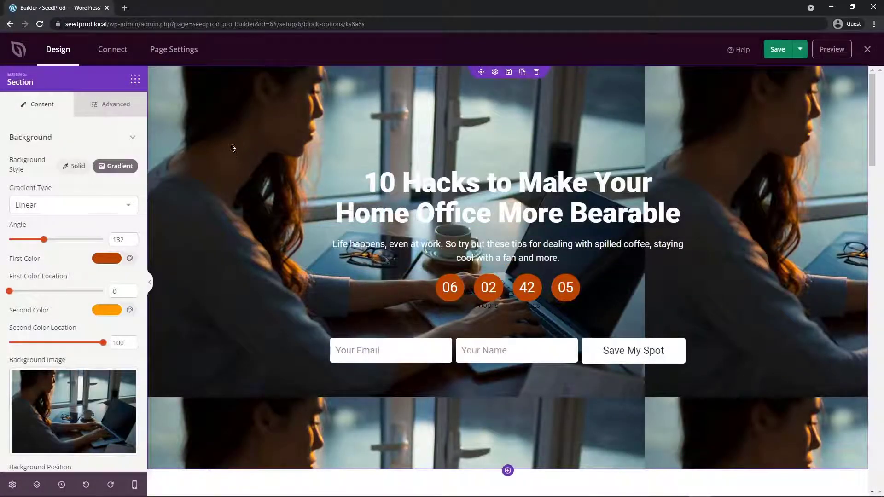
Set the background image position to Full Screen Cover.
scroll(59, 303, "down", 2)
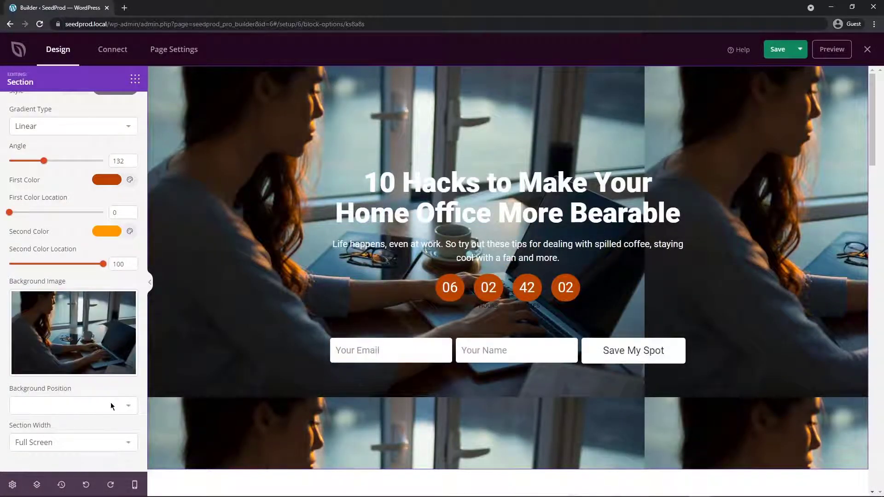
left_click(127, 407)
left_click(75, 327)
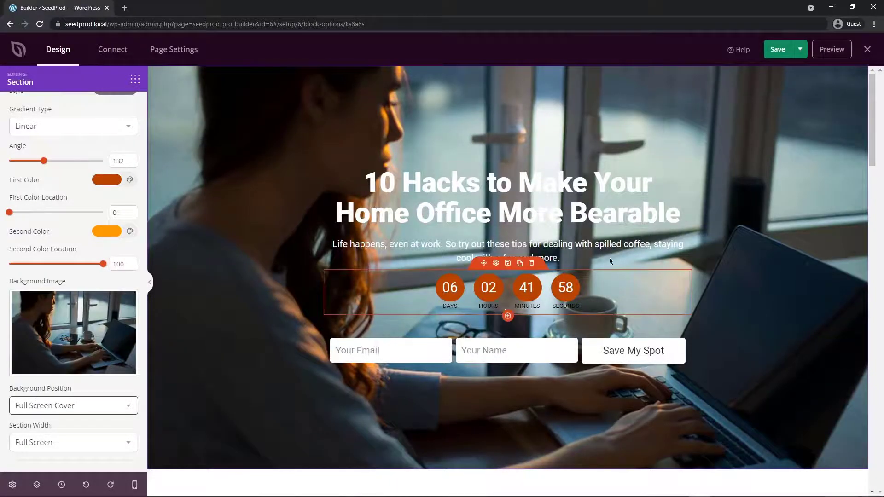
mouse_move(872, 110)
left_mouse_down()
mouse_move(869, 166)
mouse_move(869, 109)
left_mouse_up()
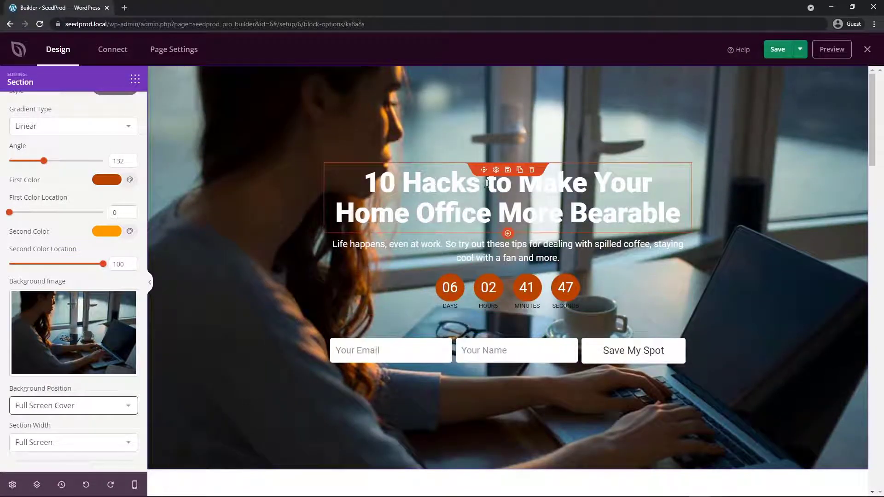
Check the headline's colour in its Advanced tab, leaving it white.
left_click(497, 171)
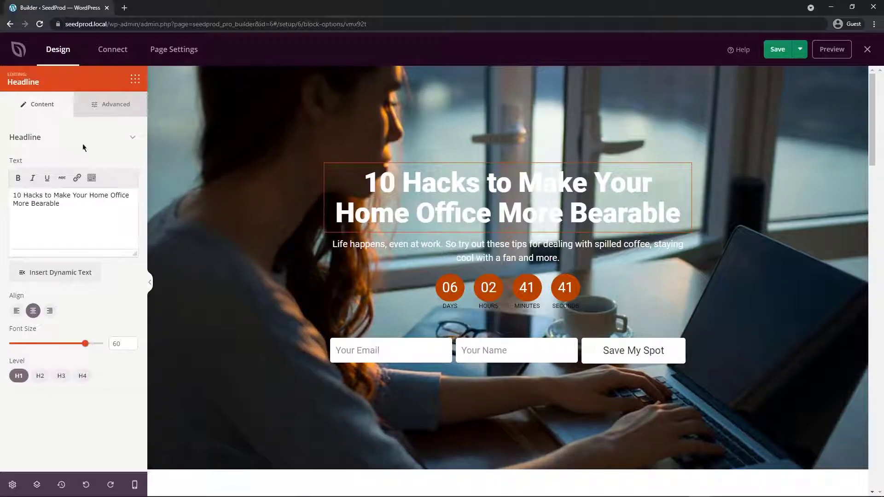
left_click(110, 106)
left_click(108, 180)
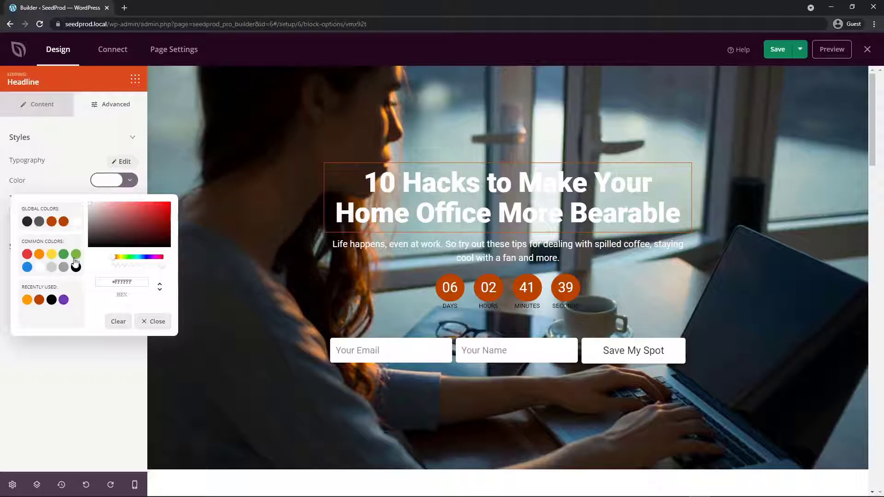
left_click(141, 339)
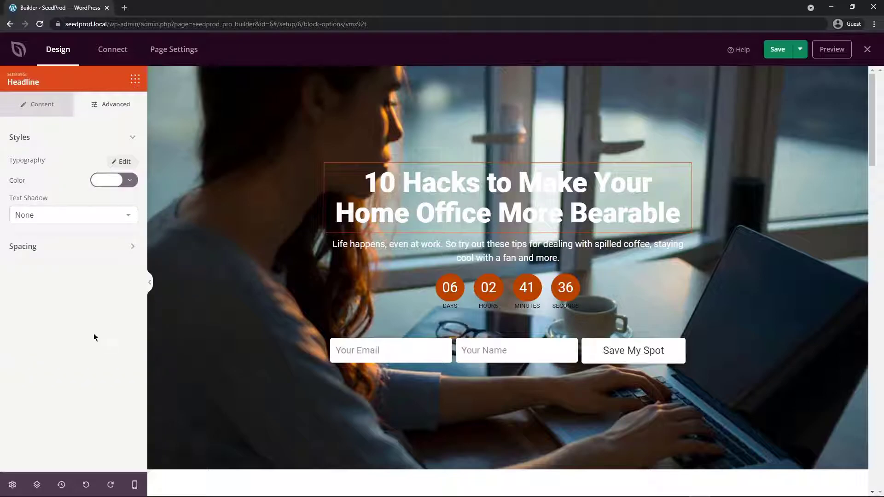
In Global Settings Fonts, try PT Serif Caption headers with Pacifico body text.
left_click(13, 485)
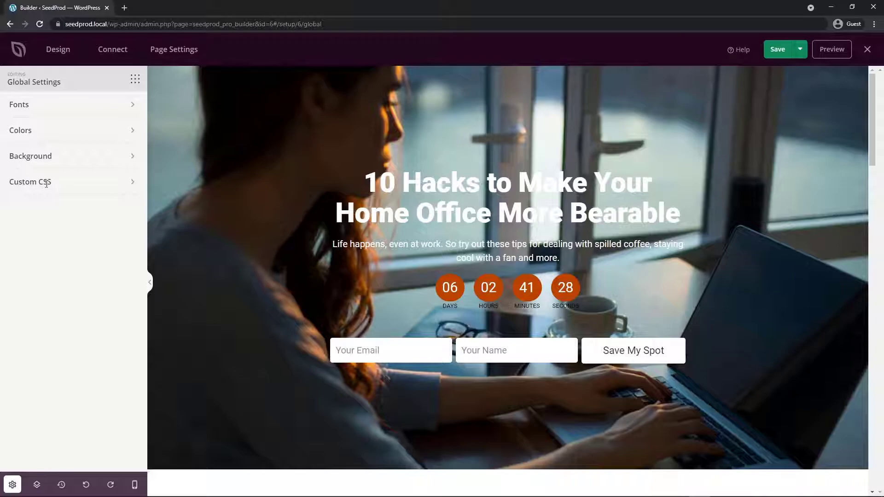
left_click(20, 107)
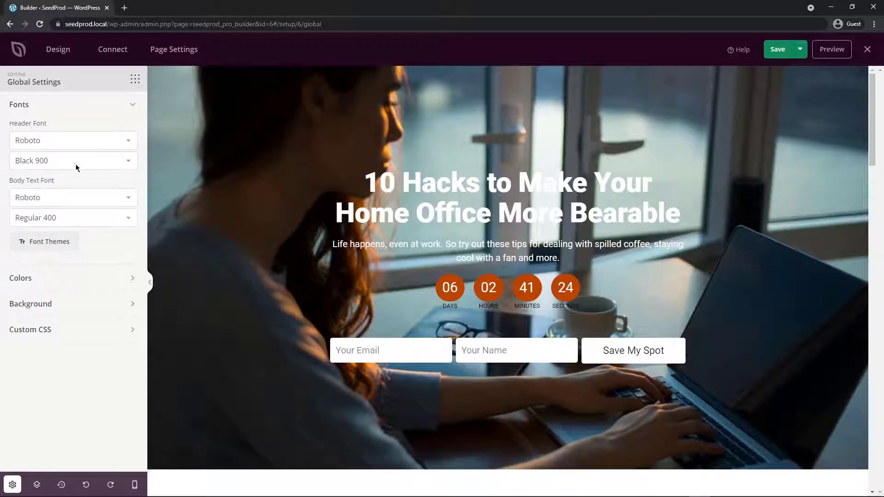
left_click(45, 139)
scroll(62, 214, "up", 15)
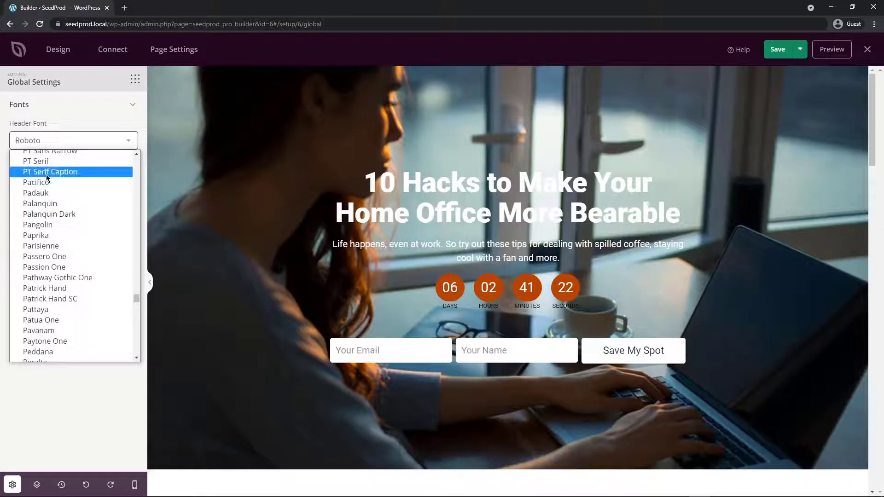
left_click(46, 172)
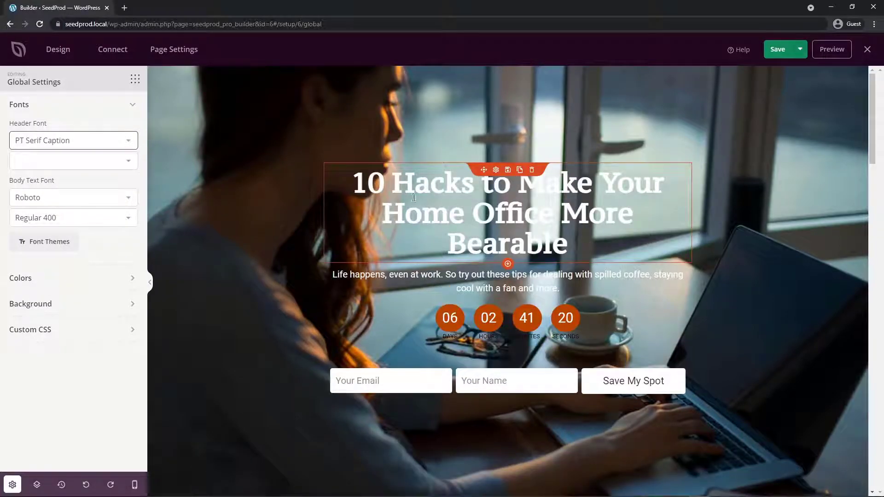
left_click(57, 196)
scroll(70, 263, "up", 8)
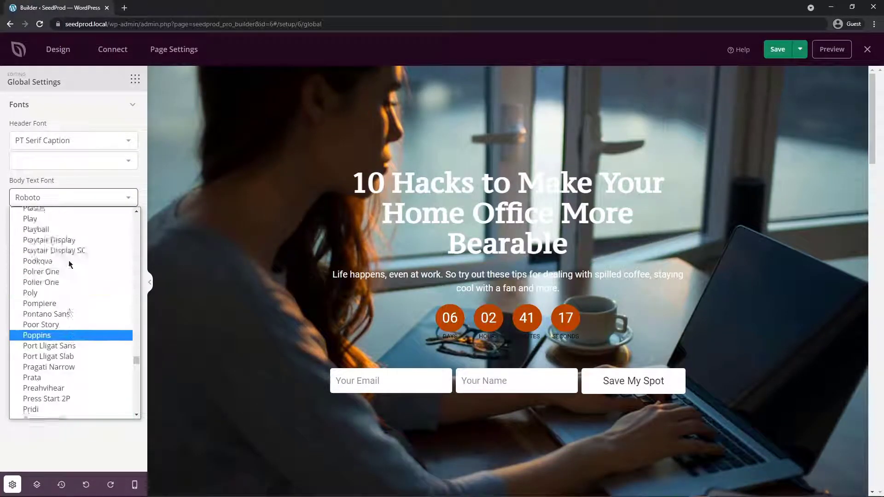
scroll(70, 263, "up", 6)
left_click(55, 237)
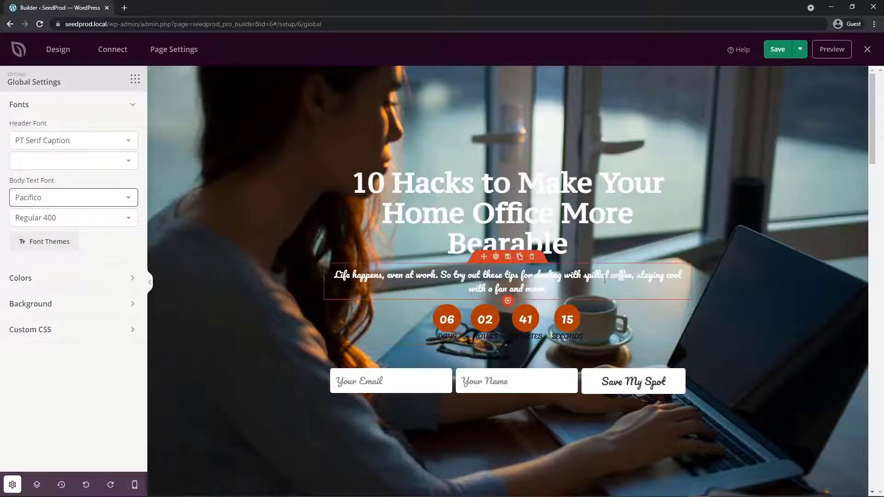
scroll(604, 279, "down", 15)
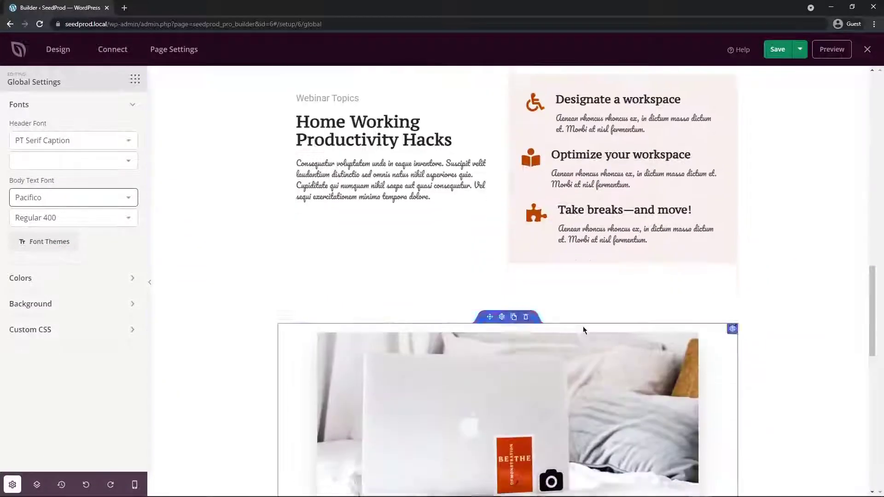
scroll(746, 329, "down", 4)
scroll(758, 327, "up", 20)
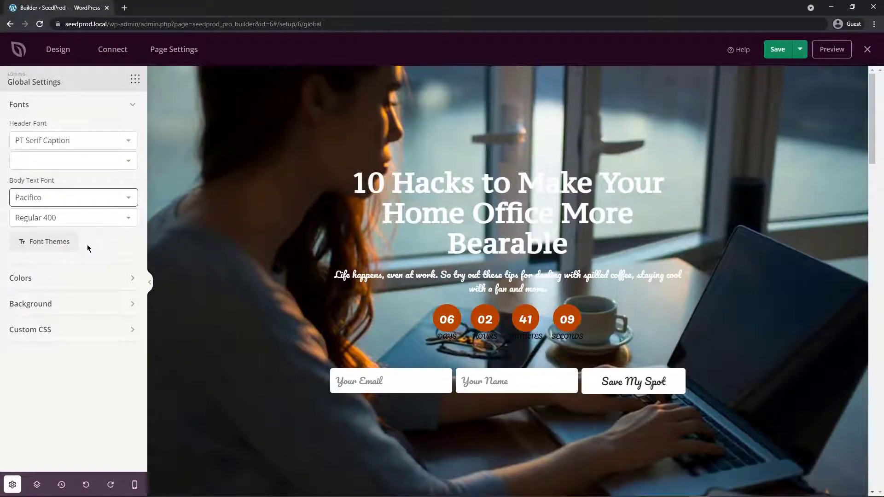
Apply the Source Sans Pro / Open Sans font theme.
left_click(49, 244)
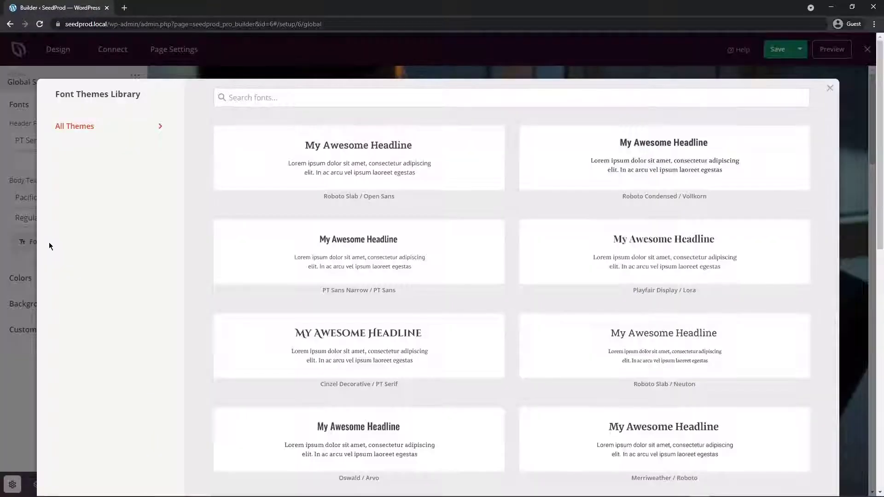
scroll(880, 107, "down", 2)
scroll(880, 107, "down", 9)
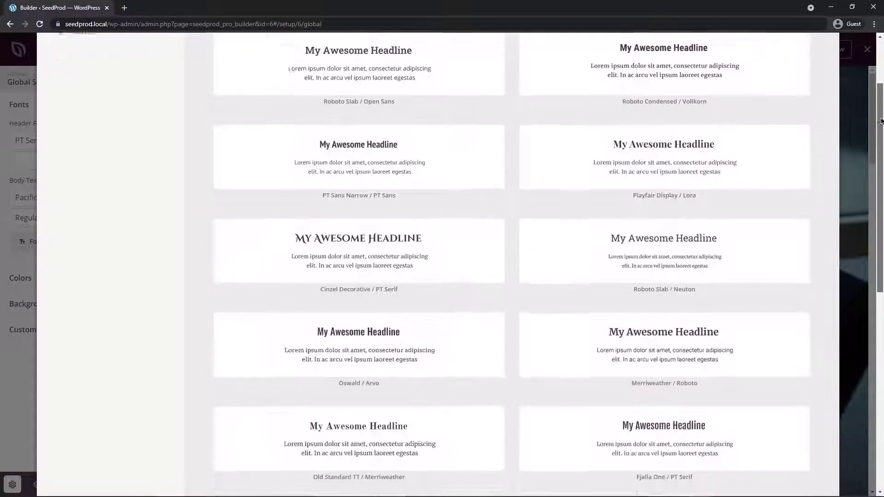
scroll(506, 258, "down", 1)
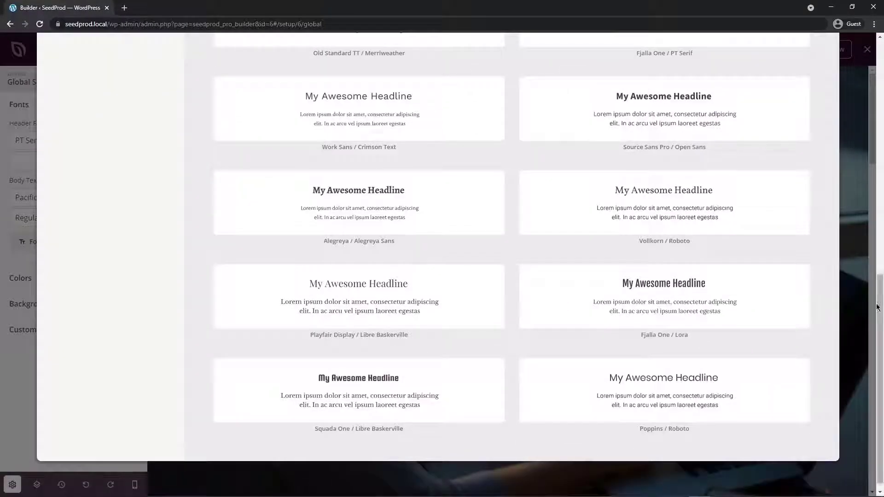
left_click(647, 107)
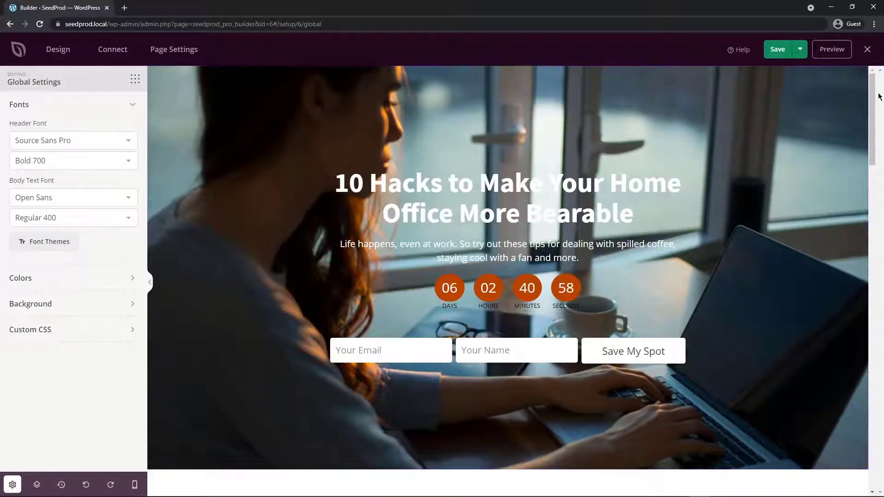
left_click_drag(873, 93, 874, 364)
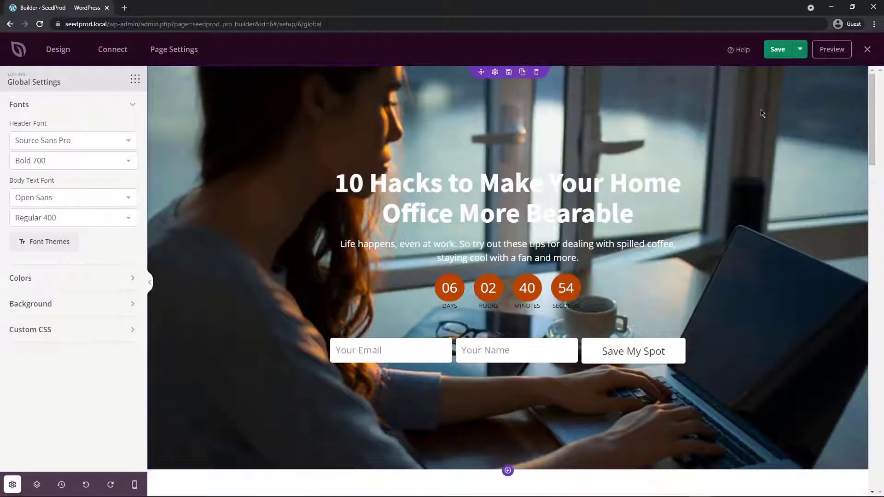
Apply the green palette from Global Settings Colors and review the recoloured page.
left_click(43, 105)
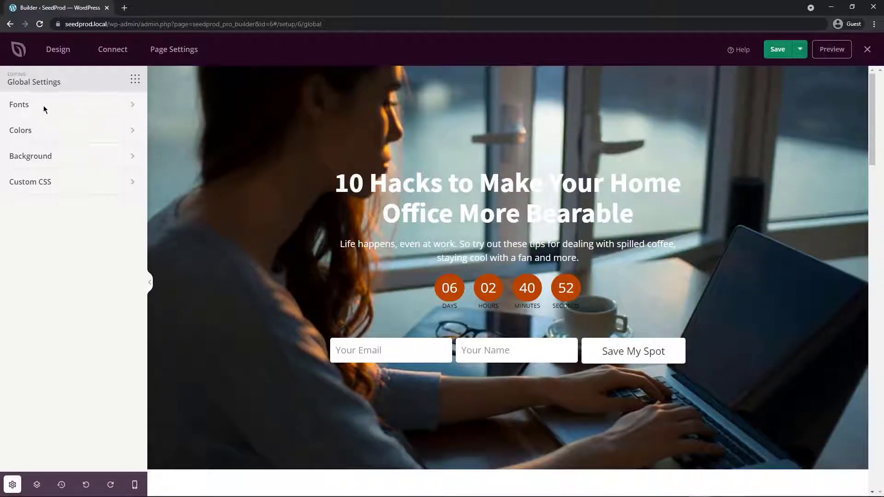
left_click(29, 131)
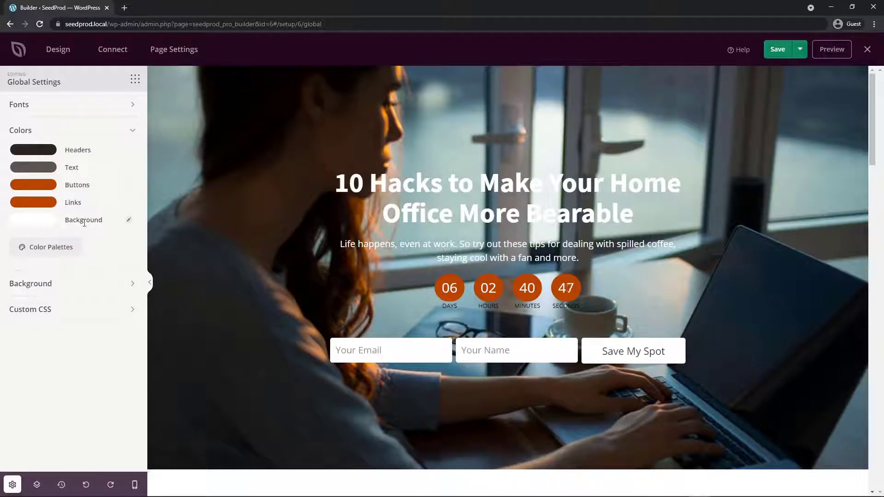
left_click(50, 248)
scroll(545, 284, "down", 5)
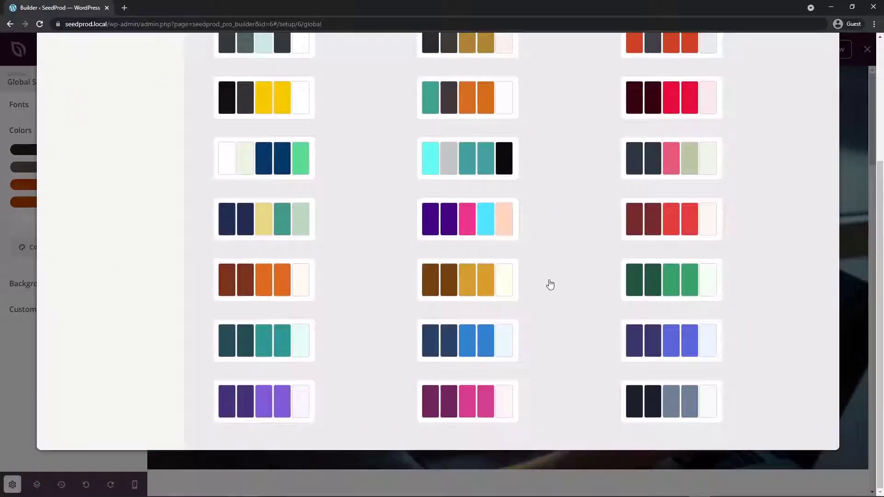
scroll(553, 276, "up", 4)
scroll(575, 281, "down", 2)
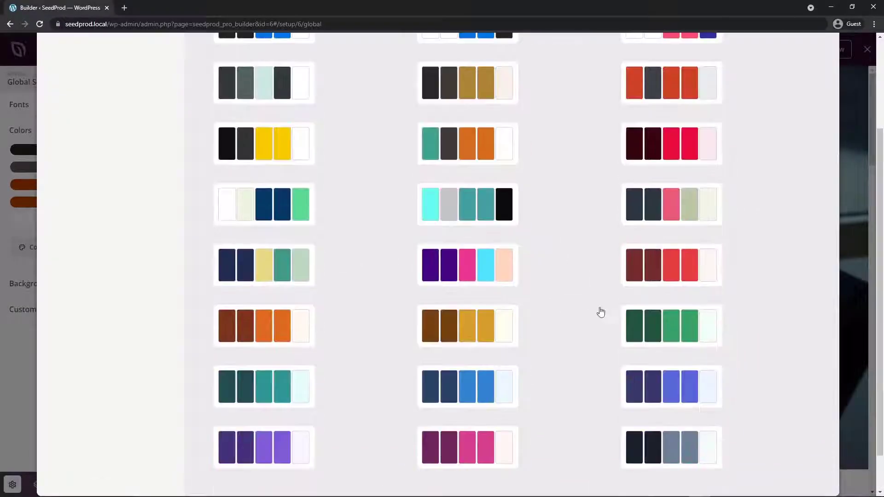
left_click(665, 329)
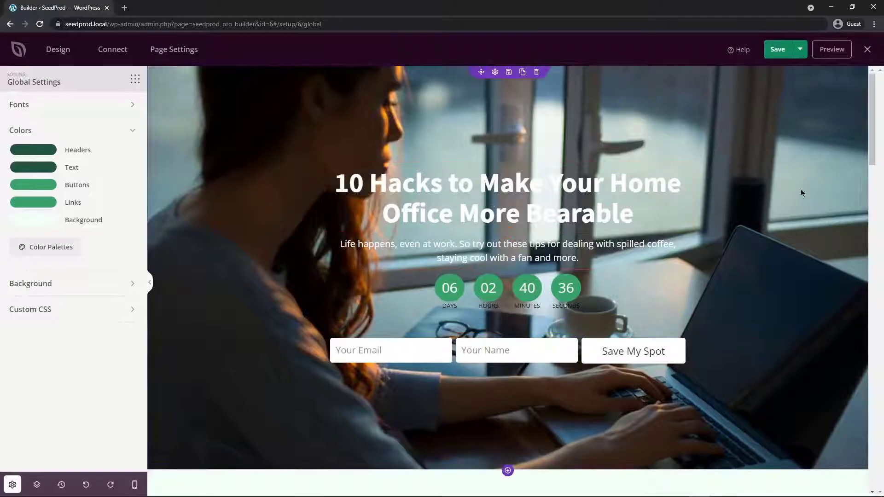
scroll(876, 132, "down", 3)
left_click_drag(875, 131, 881, 424)
left_click(783, 392)
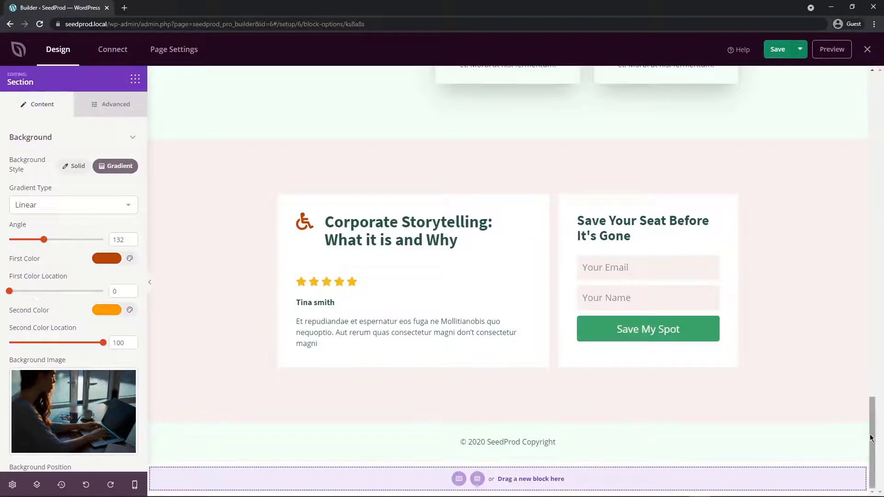
left_click_drag(871, 441, 876, 104)
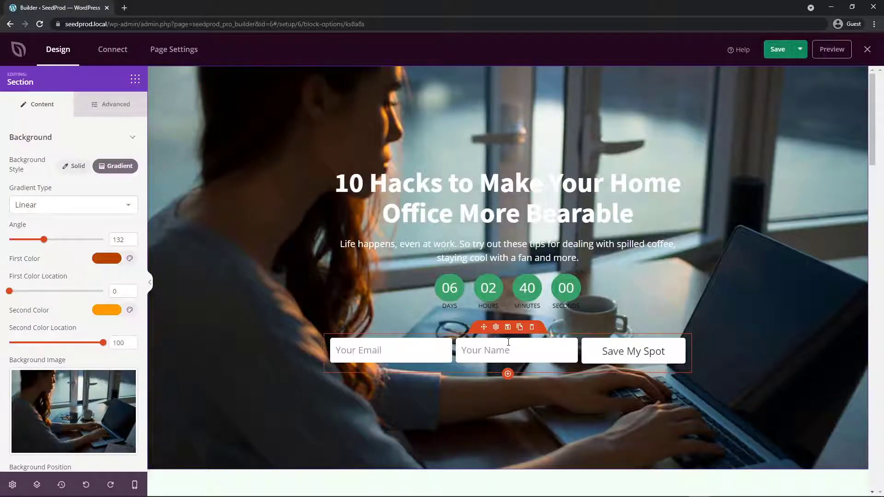
Clear the opt-in form's Submit Button background colour so Save My Spot turns green.
left_click(495, 328)
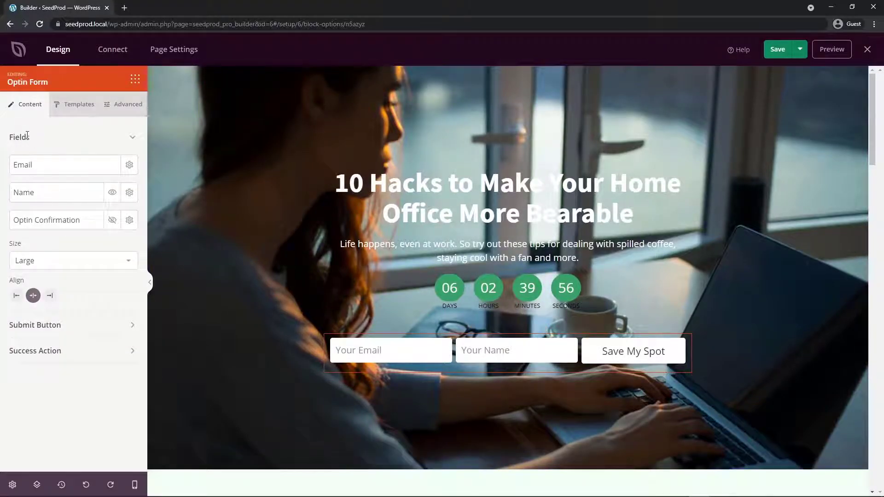
left_click(27, 135)
left_click(54, 164)
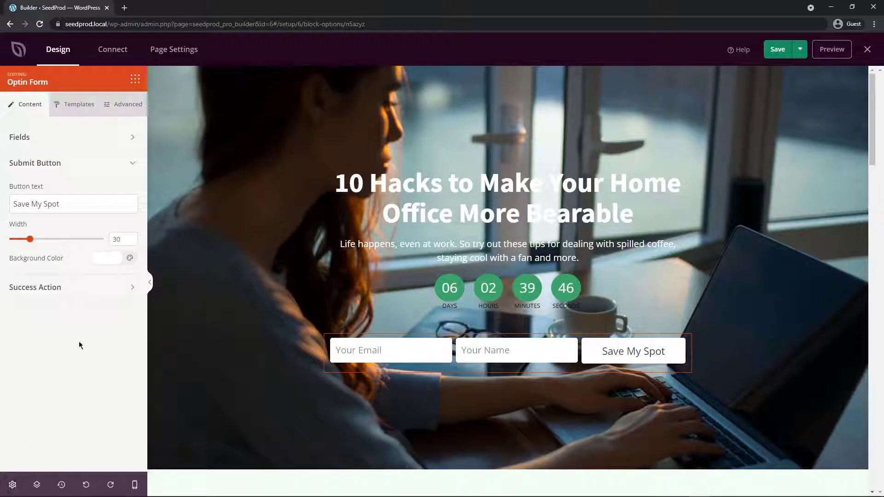
left_click(107, 260)
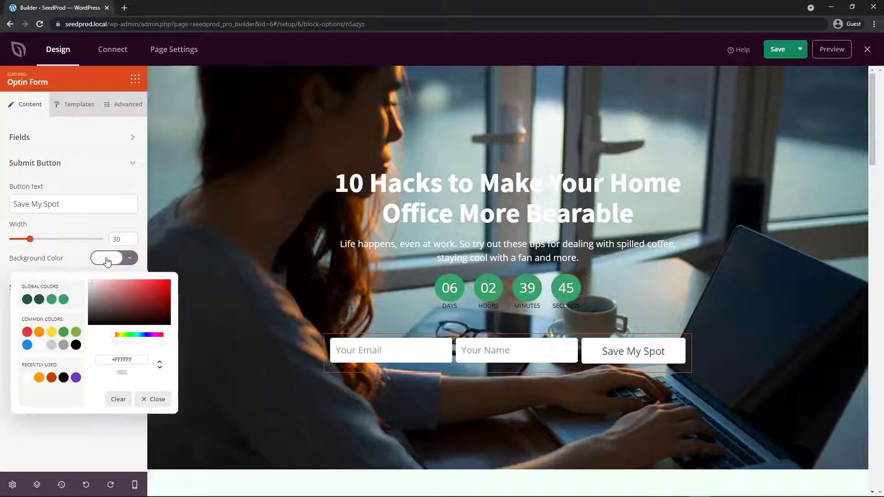
left_click(118, 399)
left_click(103, 427)
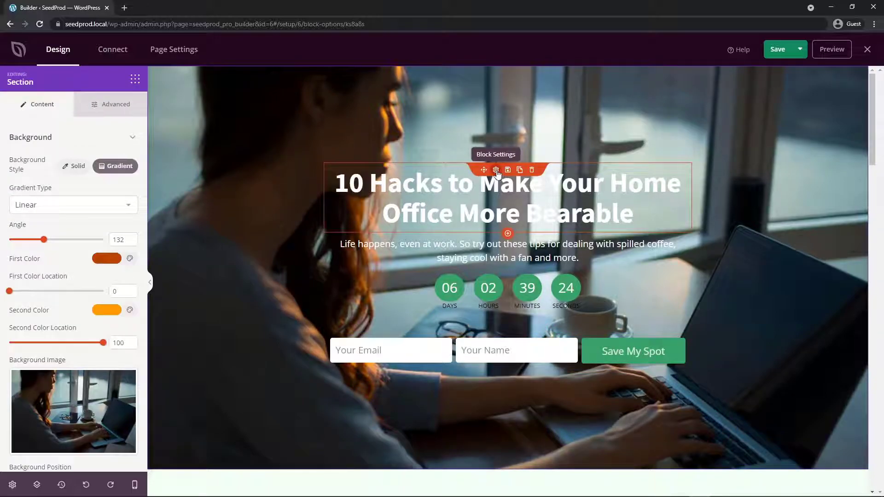
Try a green palette colour on the '10 Hacks' hero headline and give it a Large text shadow.
left_click(495, 170)
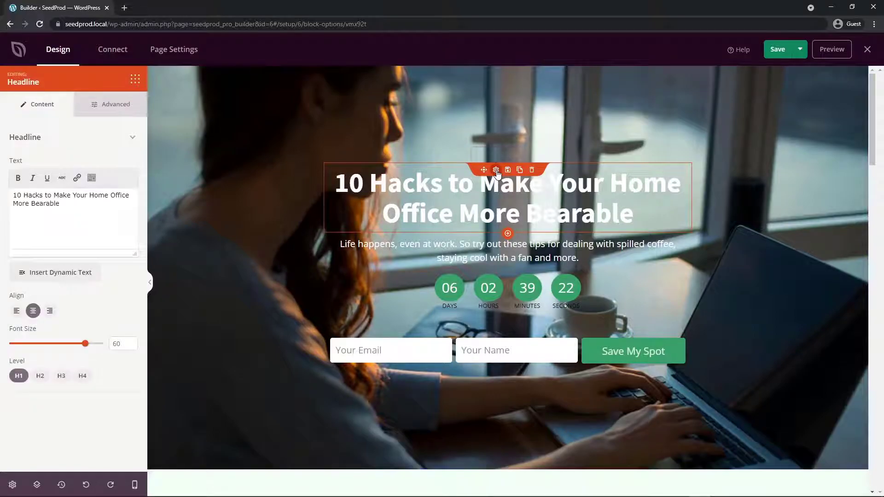
left_click(111, 105)
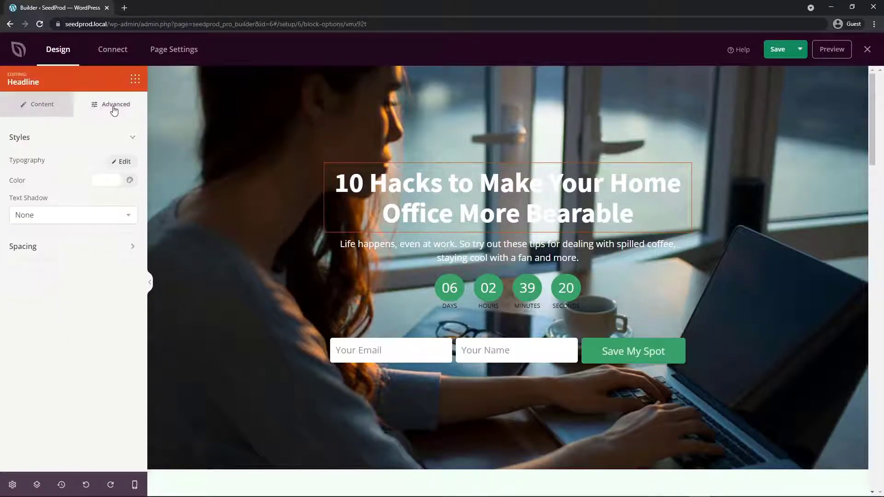
left_click(106, 180)
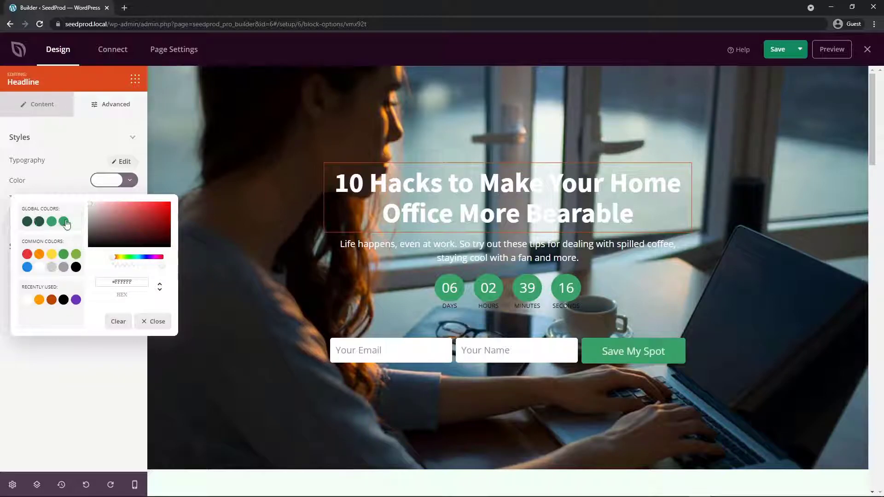
left_click(51, 223)
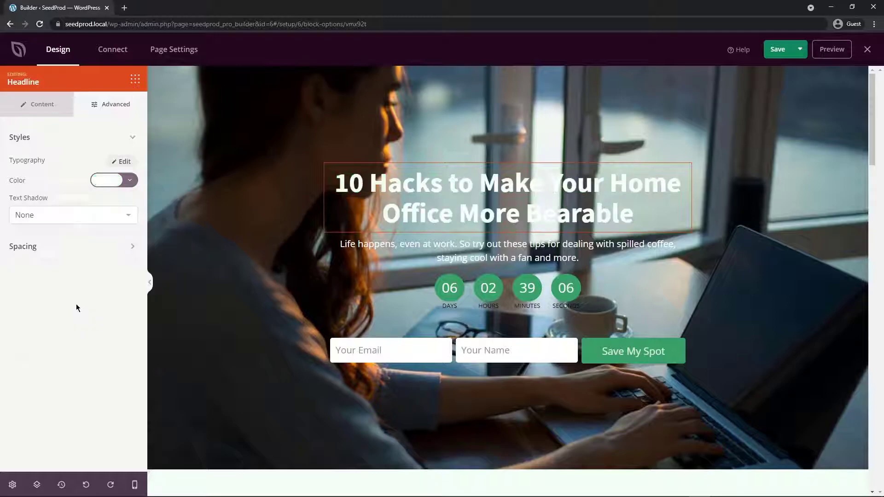
left_click(94, 214)
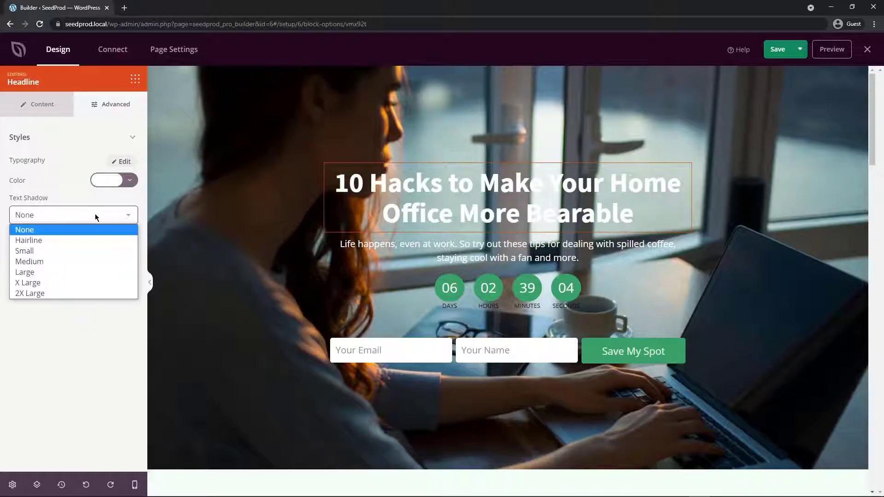
left_click(47, 270)
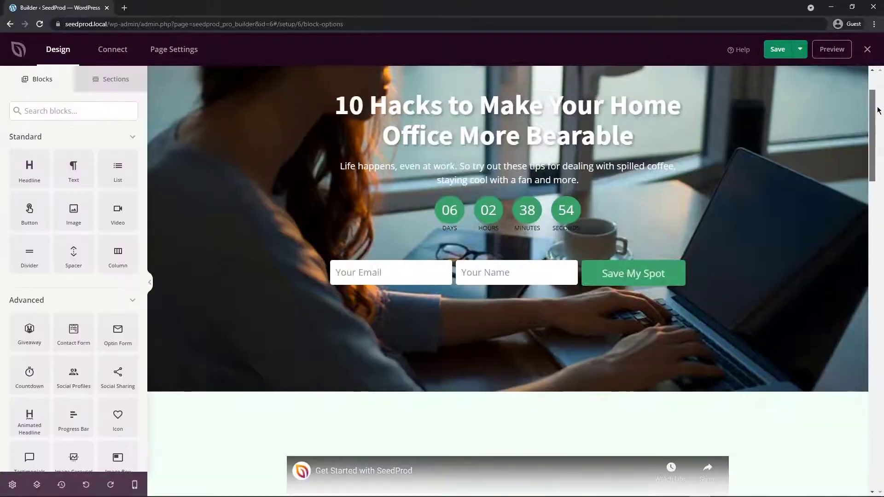
Open the 'Get Started with SeedProd' video block's settings and keep its type as YouTube.
left_click_drag(877, 105, 877, 194)
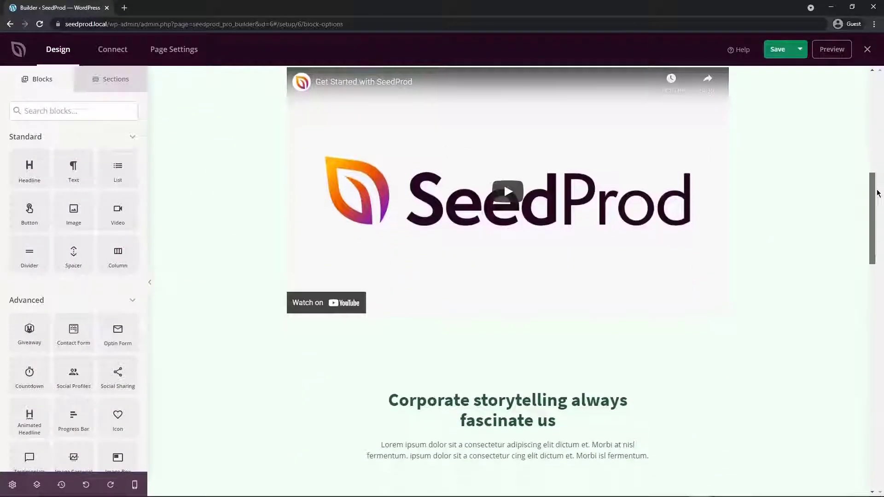
scroll(544, 219, "up", 1)
mouse_move(545, 219)
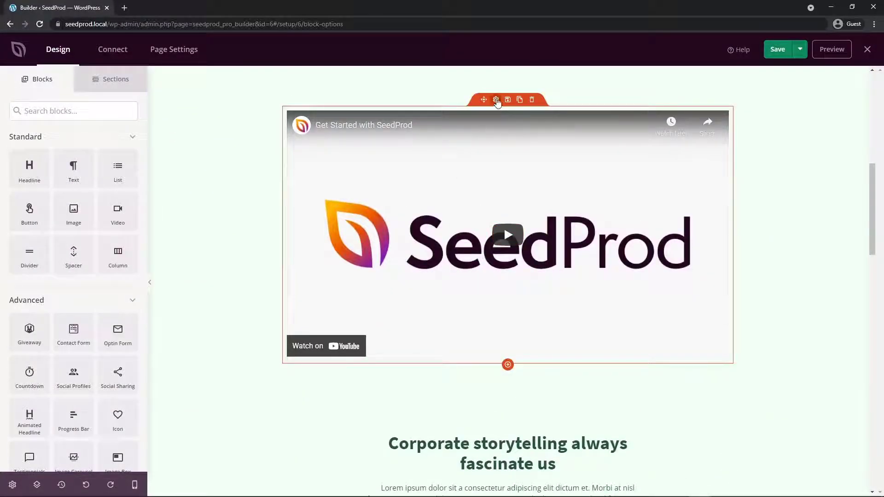
left_click(496, 100)
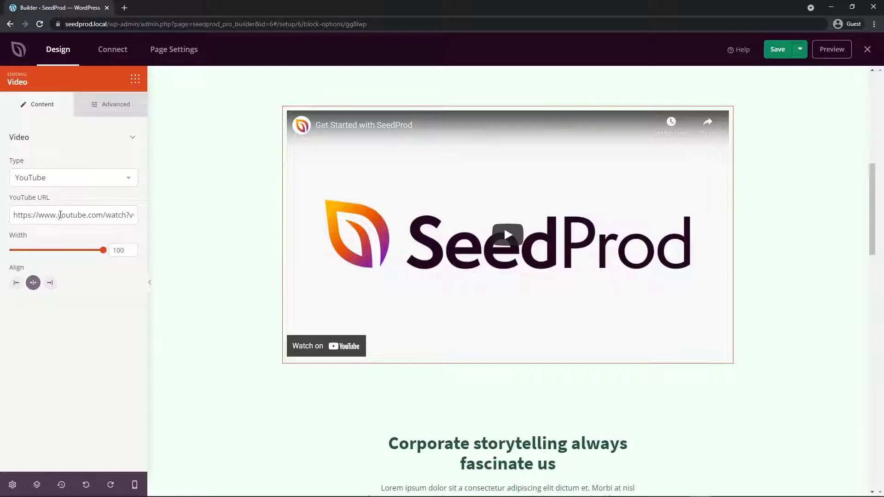
left_click(54, 178)
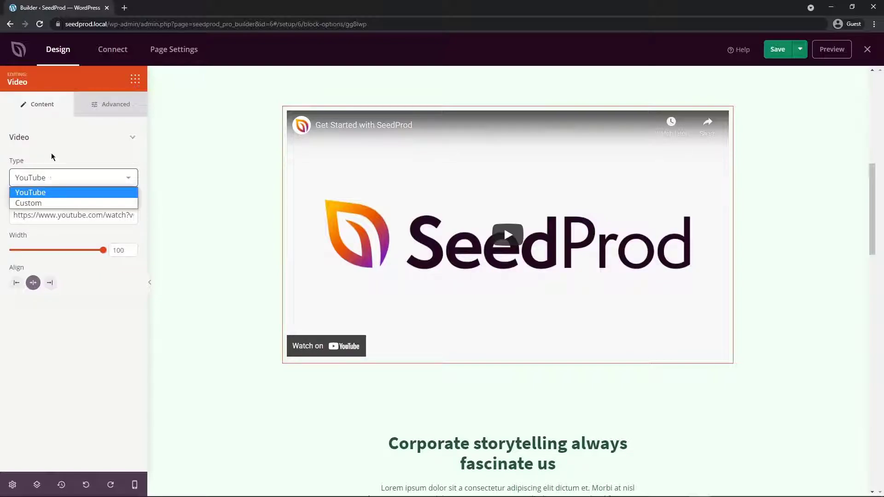
left_click(51, 157)
left_click_drag(862, 168, 862, 240)
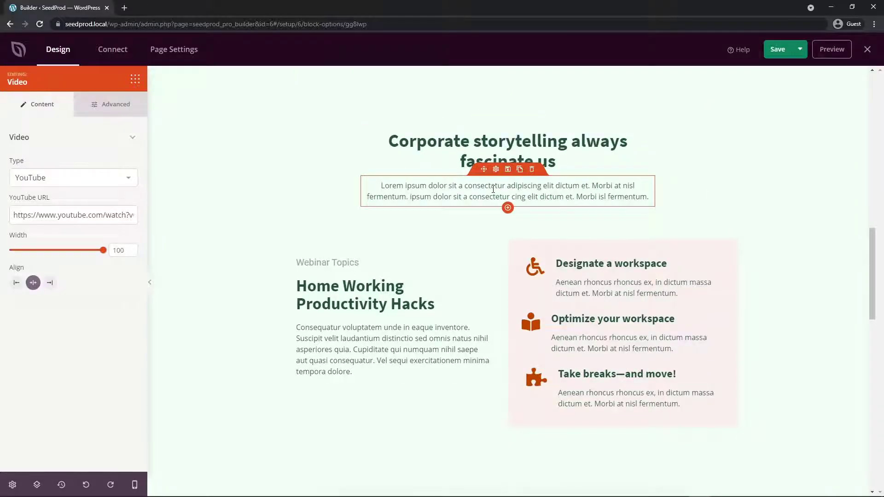
Open the 'Designate a workspace' icon box and browse the icon library without changing the icon.
scroll(516, 195, "down", 2)
left_click(533, 179)
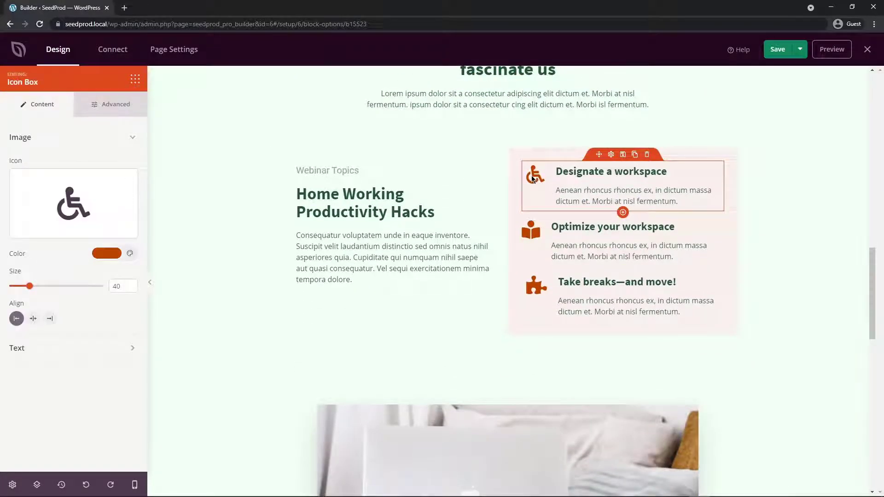
mouse_move(92, 204)
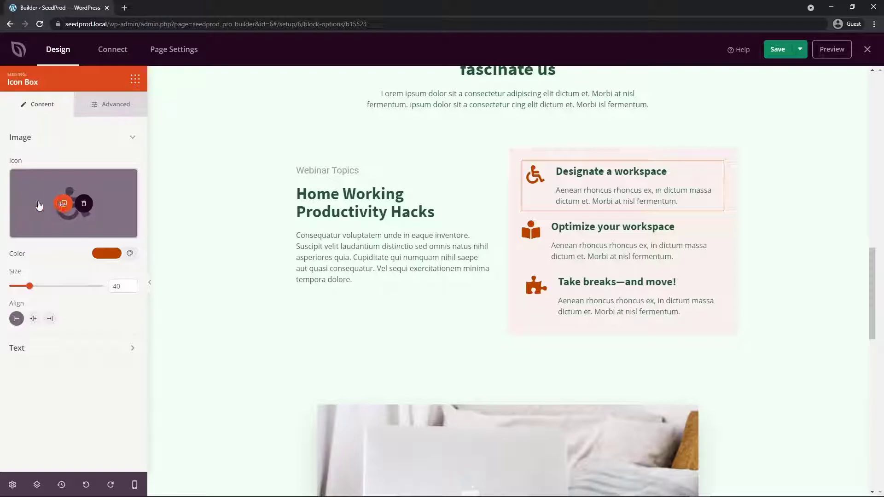
left_click(63, 204)
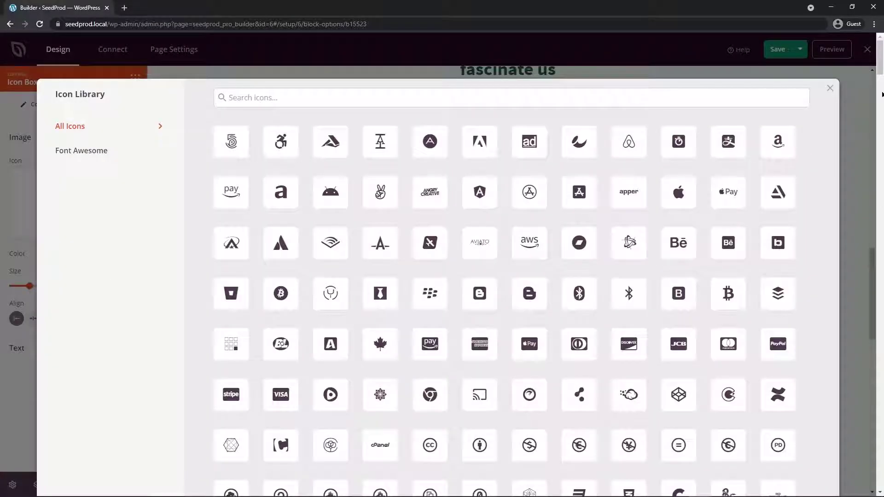
mouse_move(880, 57)
left_mouse_down()
mouse_move(881, 468)
mouse_move(880, 46)
left_mouse_up()
left_click(829, 88)
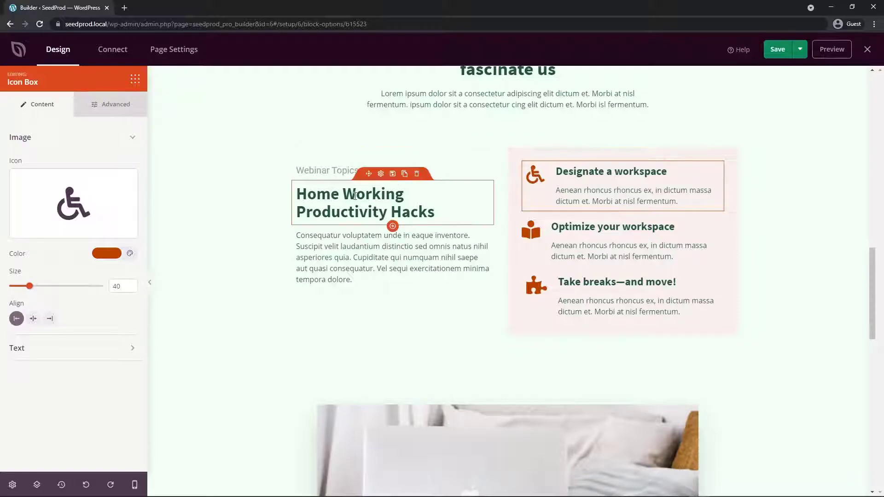
Recolour the icon to dark green #22543D and select the column holding the icon boxes.
left_click(105, 255)
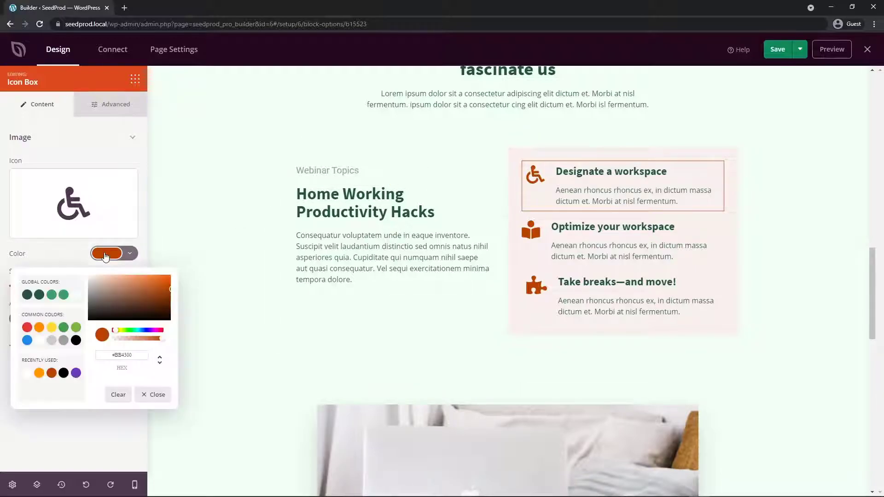
left_click(39, 296)
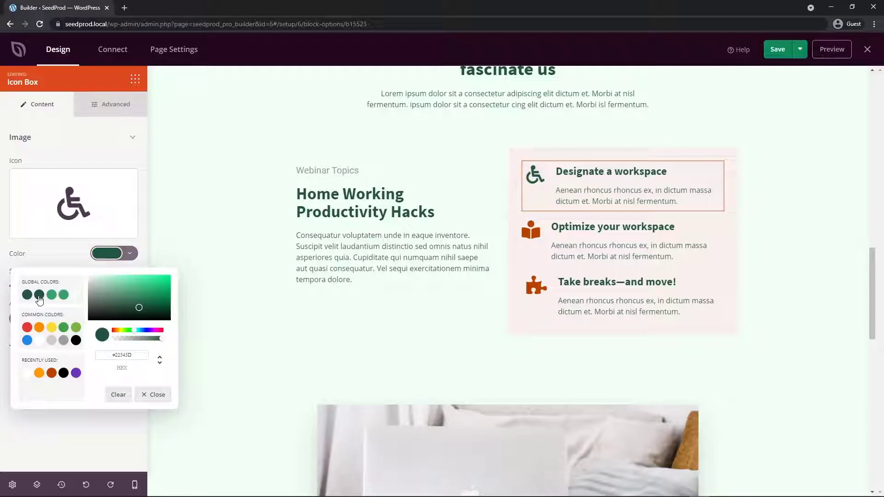
left_click(535, 214)
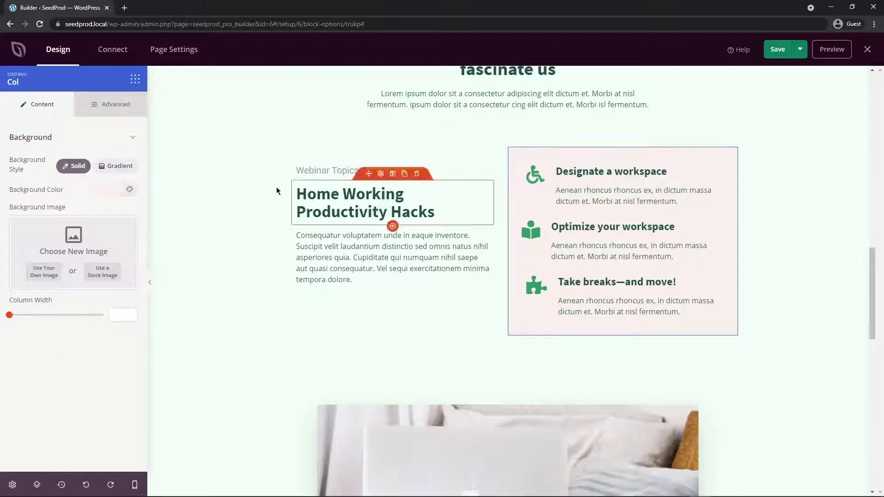
Give the webinar topics column a light mint #F0FFF4 background, then select its row and section.
left_click(109, 192)
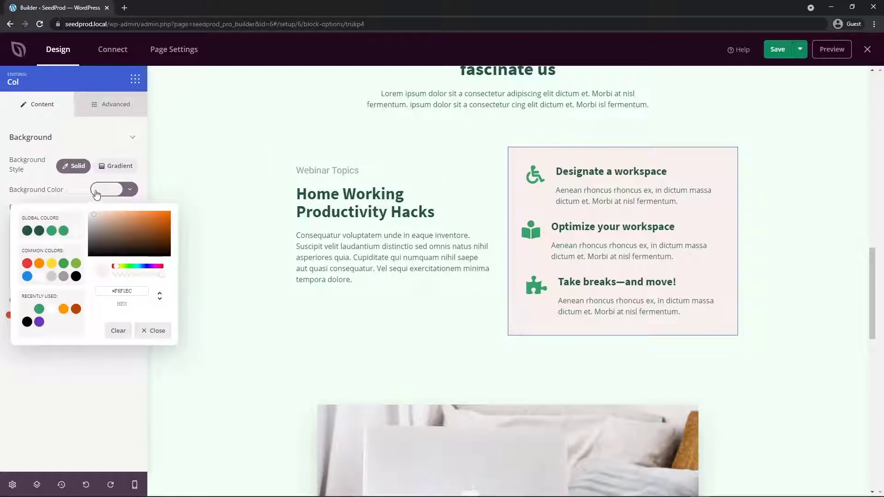
left_click(79, 232)
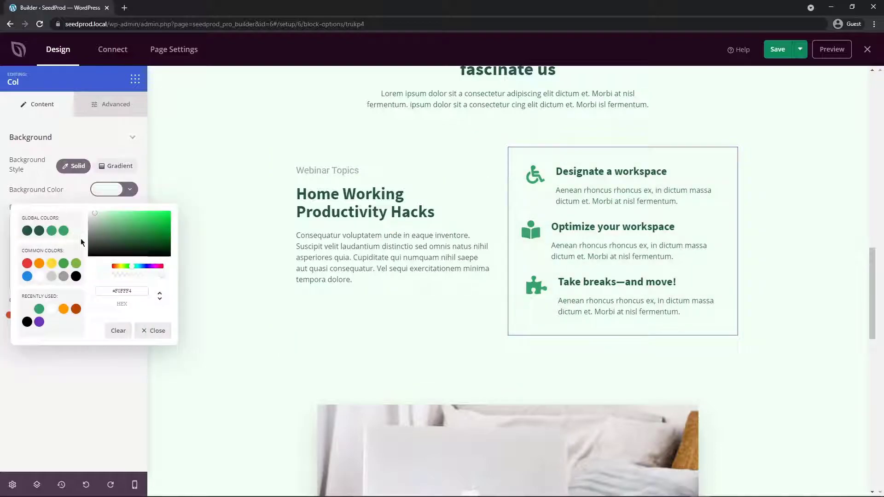
left_click(118, 331)
left_click(92, 388)
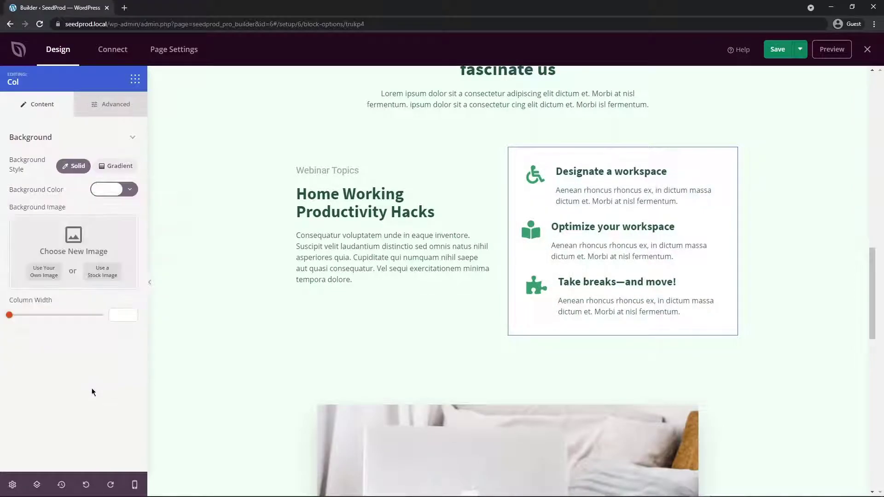
left_click(470, 326)
left_click(769, 309)
left_click_drag(870, 272, 871, 376)
Switch the testimonial star rating to a 0-10 scale with a rating of 10.
scroll(780, 254, "down", 3)
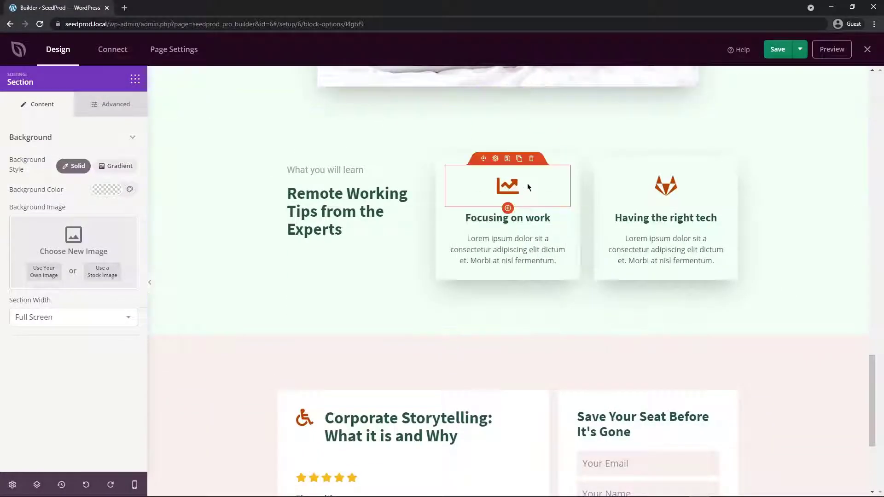
scroll(507, 193, "down", 4)
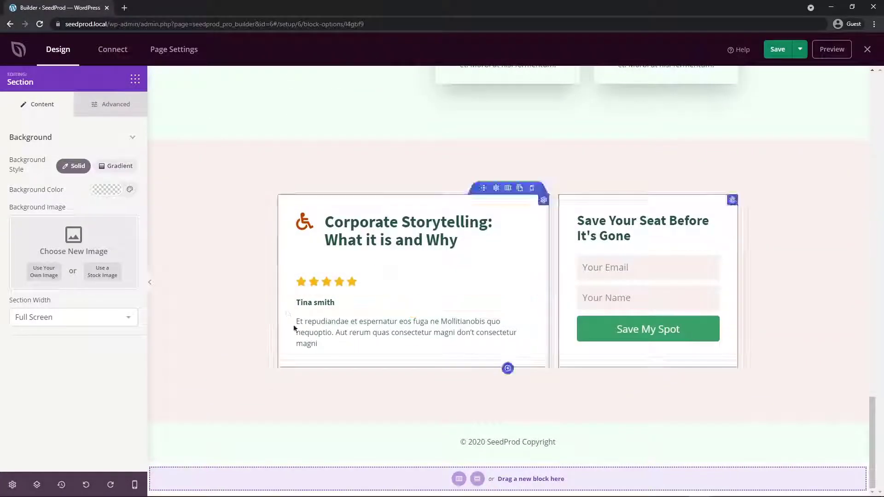
left_click(401, 265)
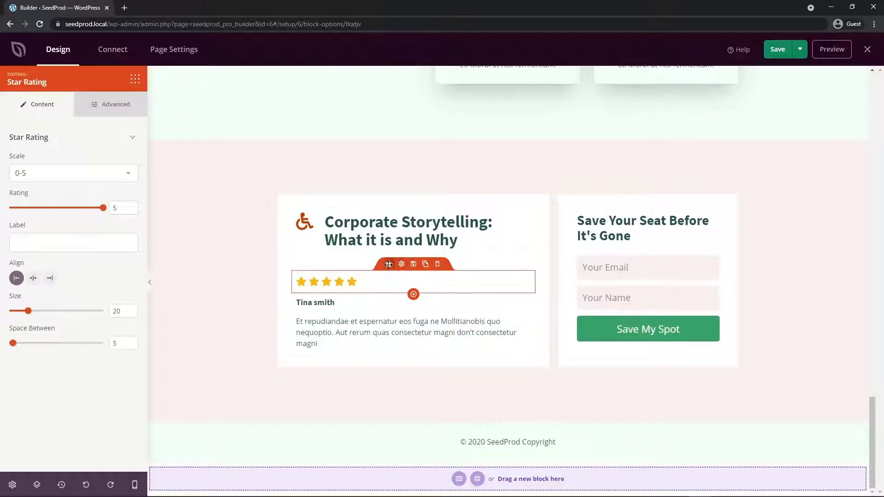
left_click(37, 173)
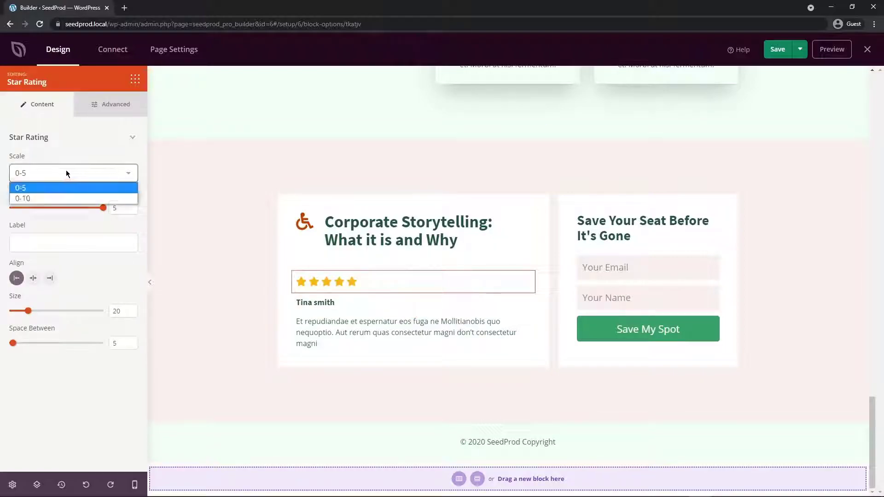
left_click(36, 195)
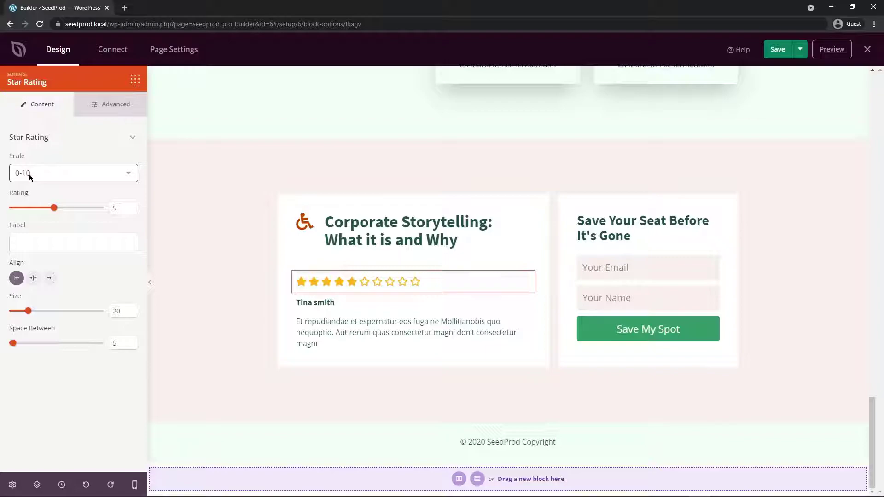
left_click_drag(54, 209, 125, 201)
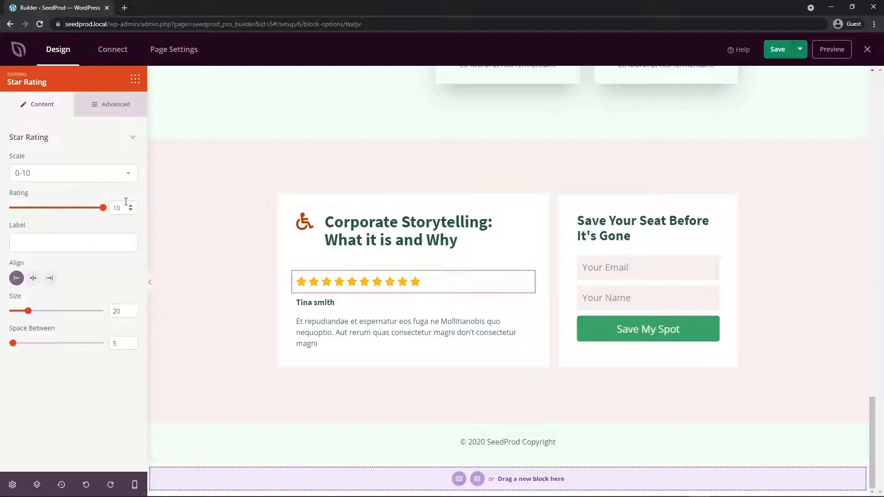
Set the star rating back to a 0-5 scale with a rating of 5.
left_click(49, 175)
left_click(57, 187)
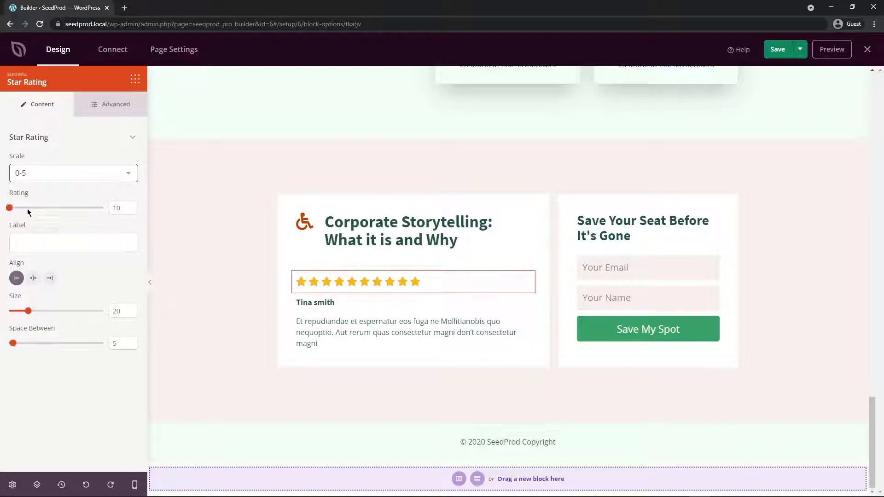
left_click_drag(26, 209, 105, 209)
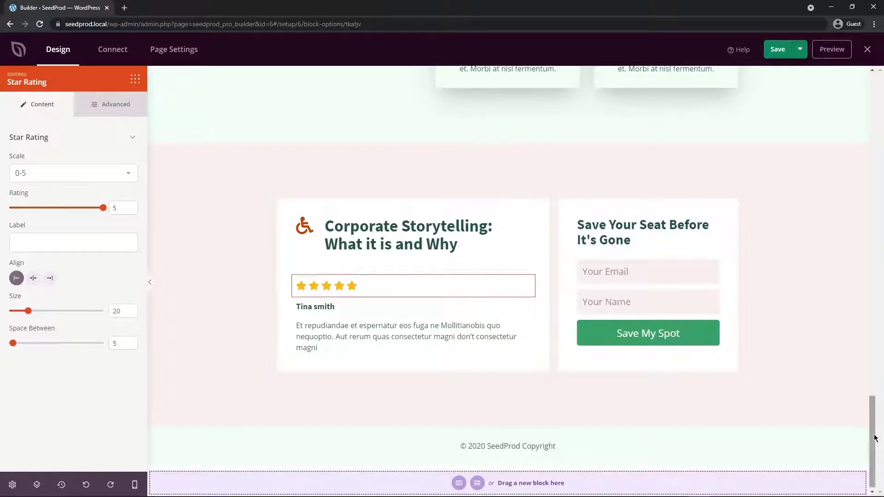
left_click_drag(871, 437, 871, 112)
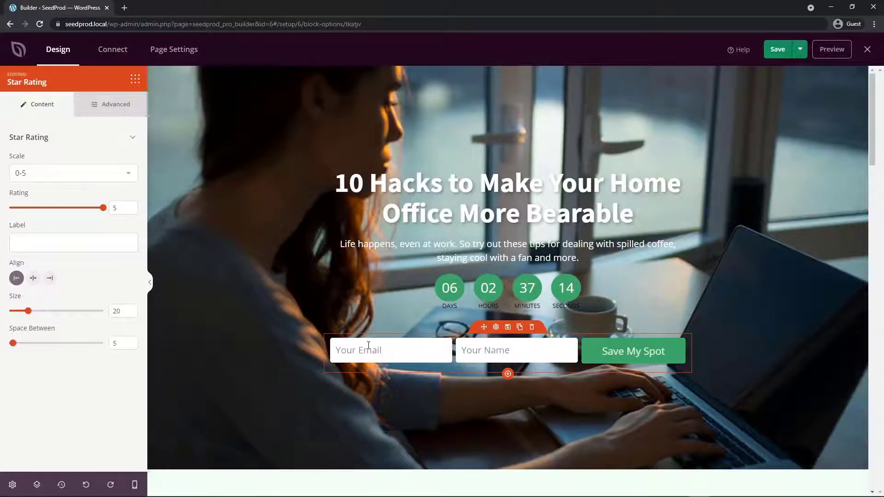
scroll(368, 345, "down", 1)
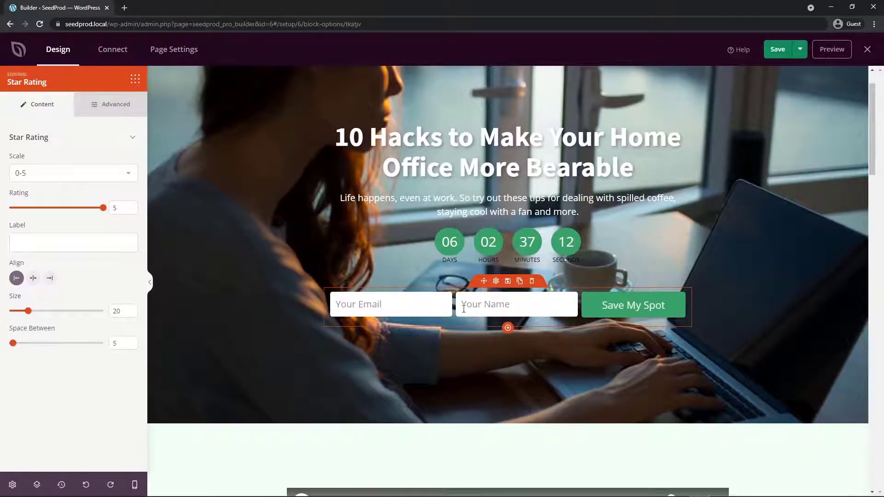
scroll(391, 298, "up", 1)
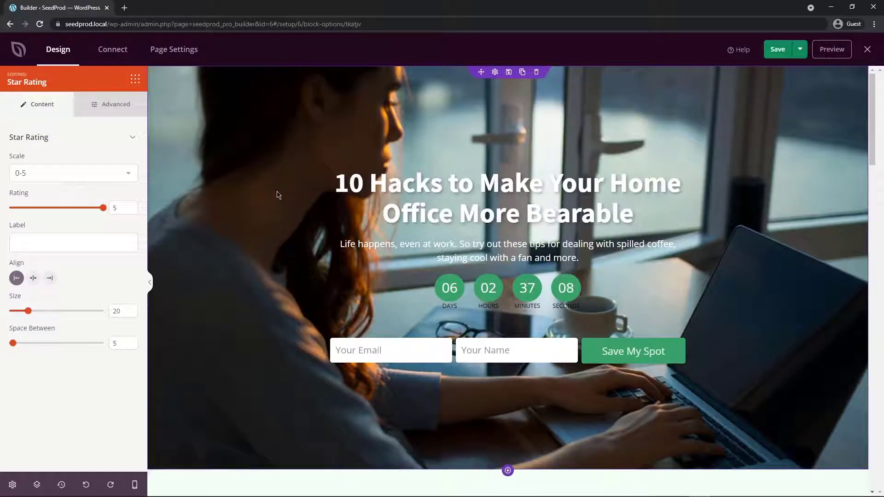
Start a new MailerLite account connection from the Connect tab's email integrations.
left_click(116, 55)
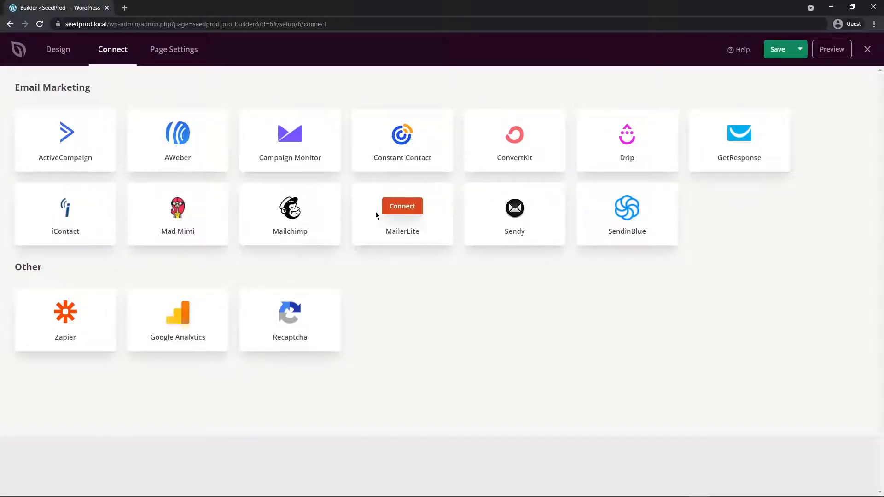
left_click(405, 208)
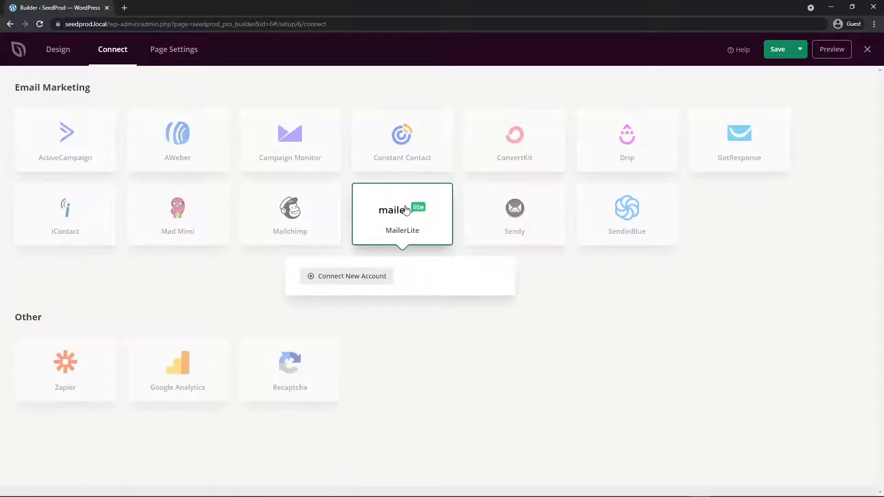
left_click(351, 277)
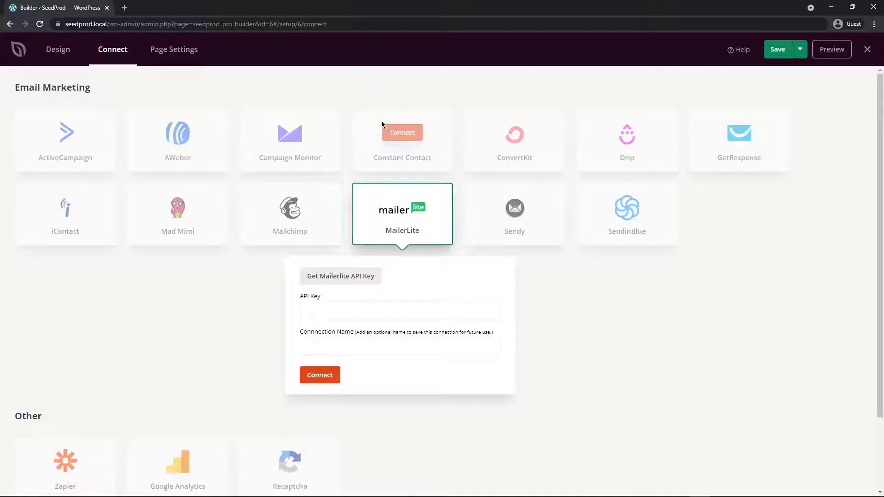
Dismiss the MailerLite form and review the Event page's general settings without publishing.
left_click(414, 212)
left_click(177, 52)
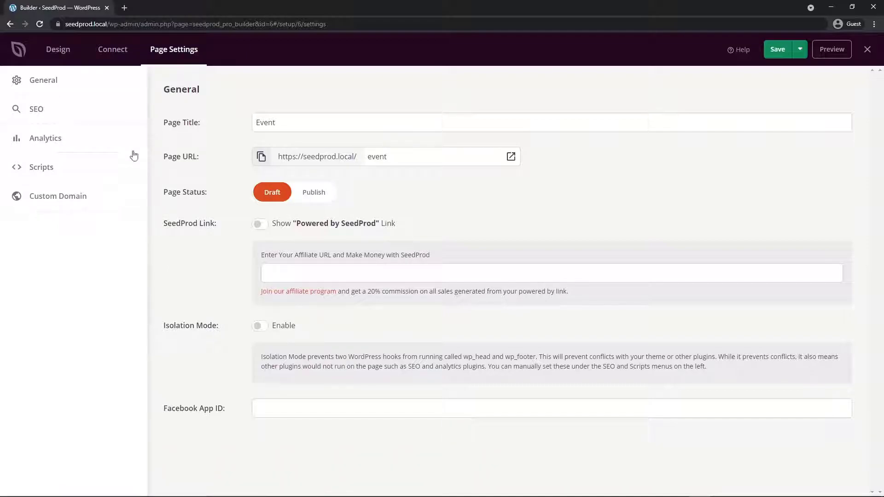
left_click_drag(170, 89, 211, 91)
left_click(199, 127)
left_click(297, 123)
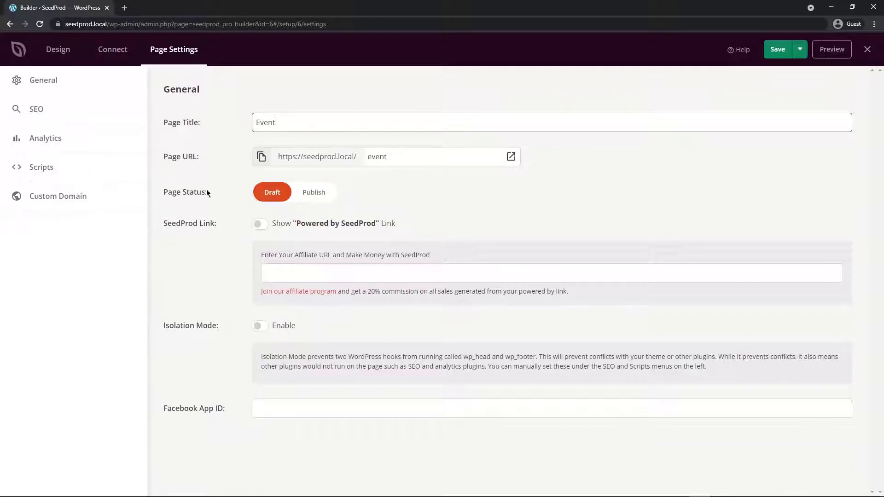
left_click(800, 50)
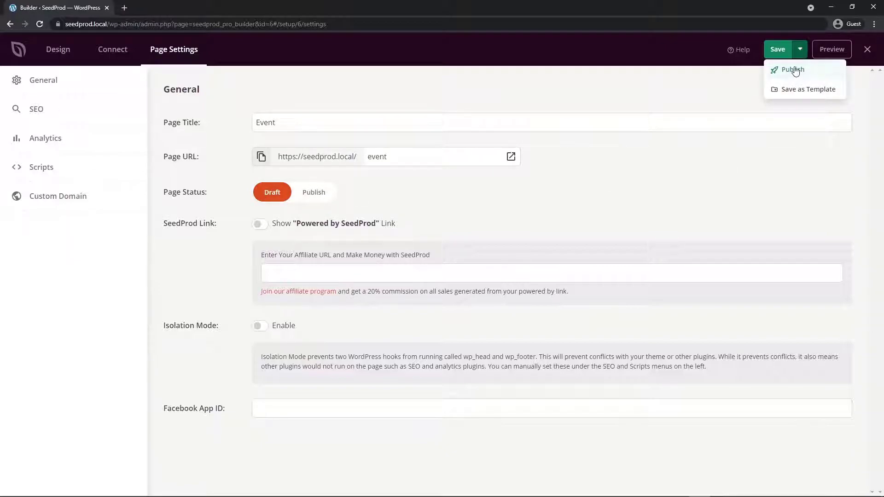
left_click(544, 196)
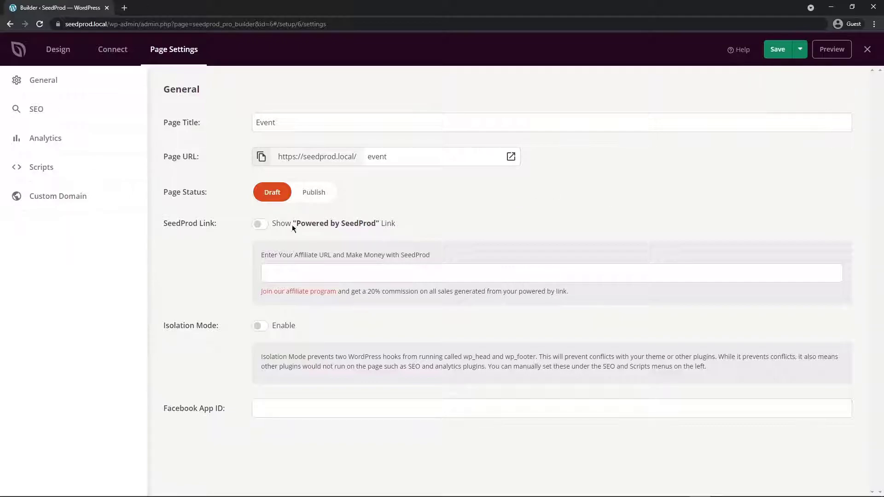
Turn on the Powered by SeedProd link, leaving Isolation Mode off.
left_click(260, 224)
left_click(259, 325)
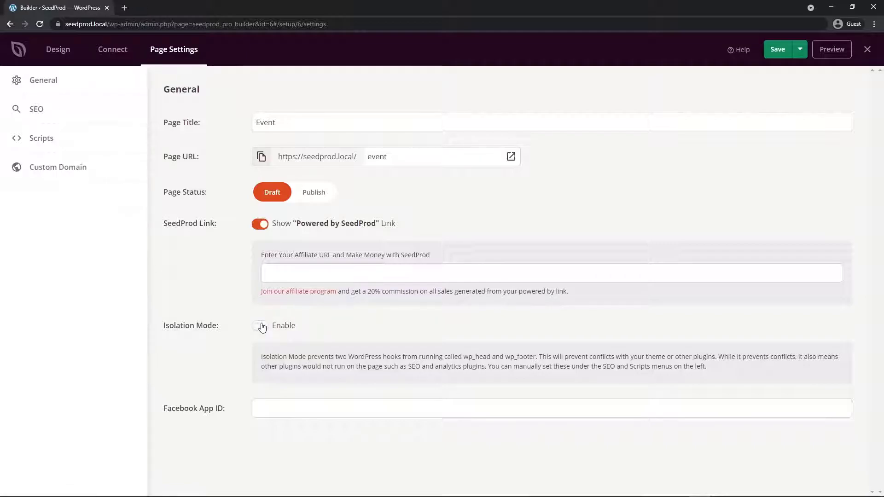
left_click(259, 326)
left_click_drag(552, 358, 711, 359)
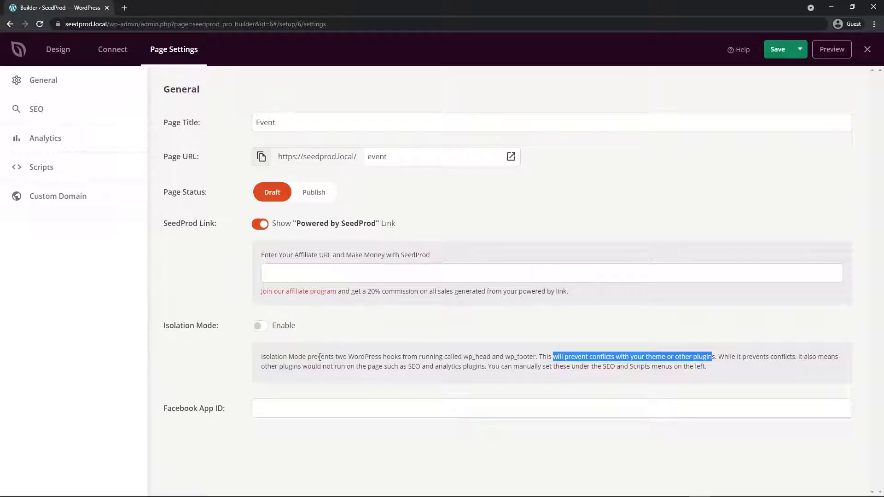
left_click(282, 358)
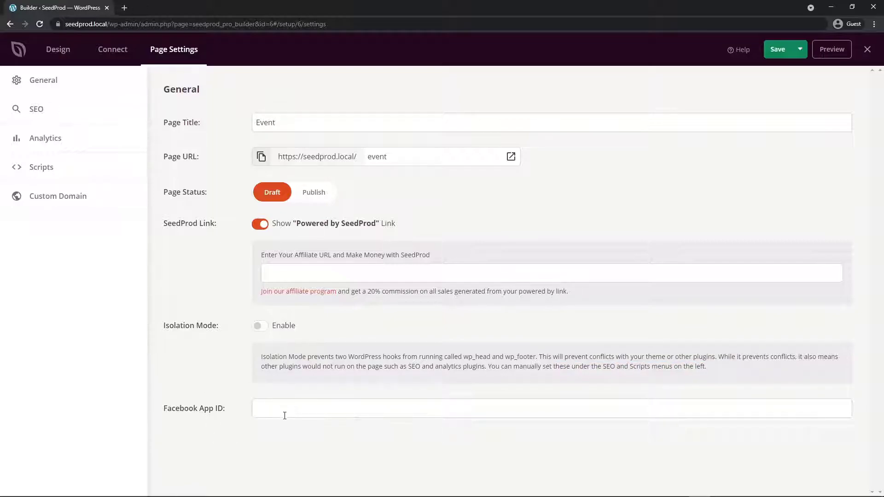
Review the SEO, Analytics and Custom Domain settings, then save and publish the Event page.
left_click(46, 110)
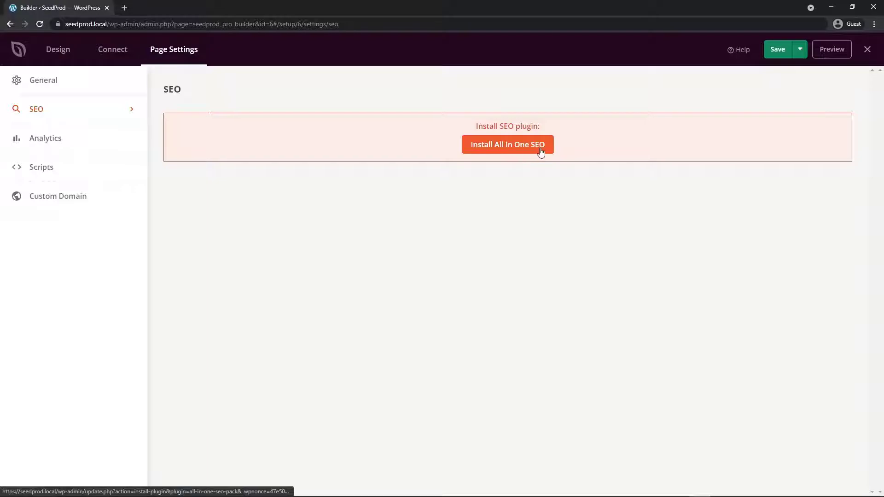
left_click(50, 140)
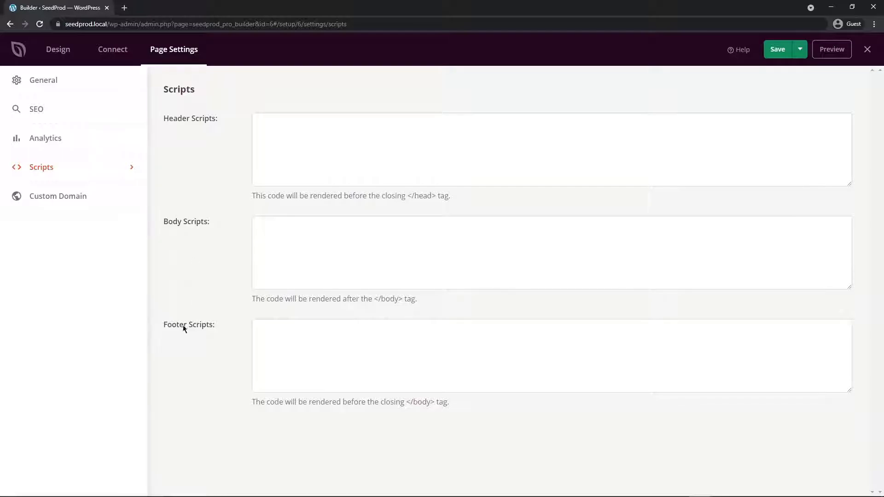
left_click(47, 196)
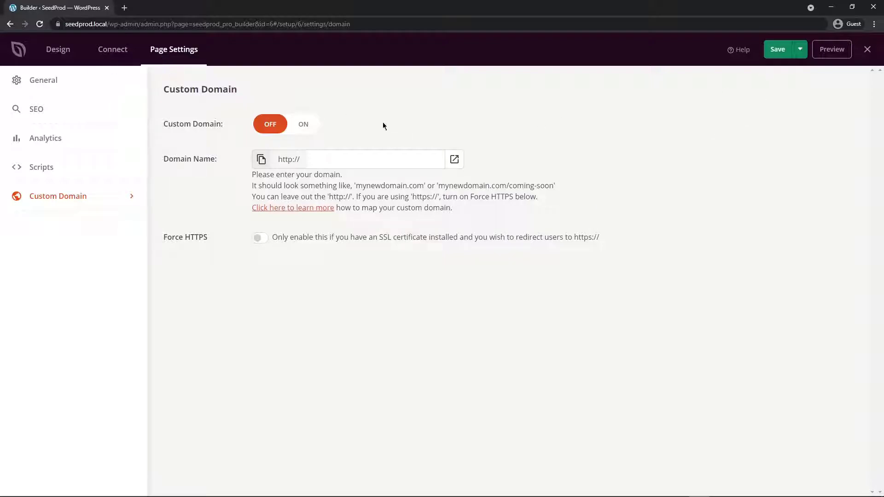
left_click(777, 51)
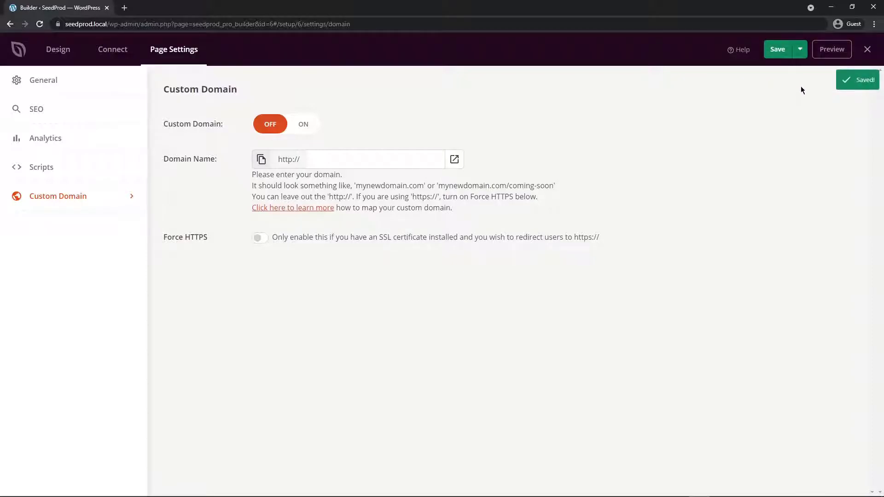
left_click(799, 49)
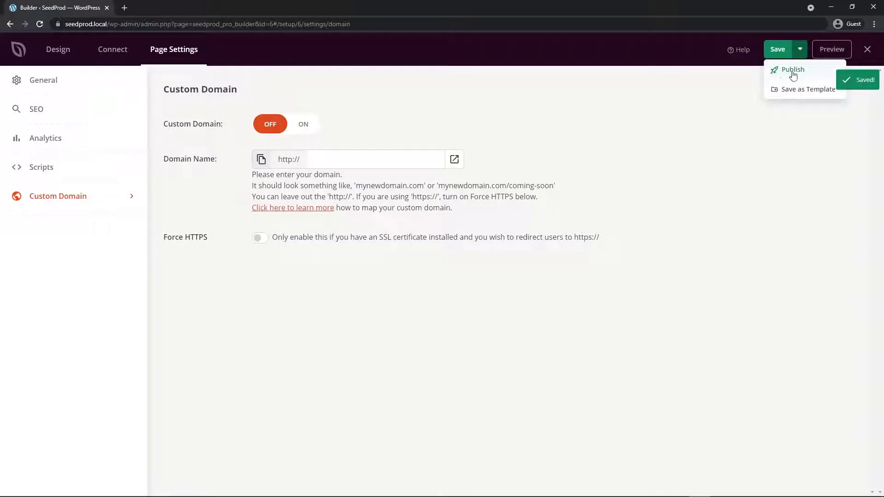
left_click(791, 71)
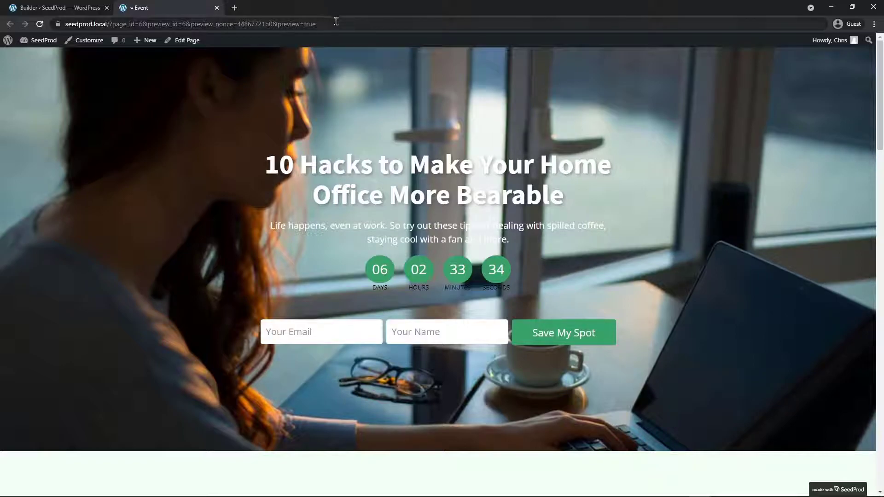
Replace the preview query in the address bar with 'event' to load seedprod.local/event/.
left_click_drag(335, 24, 109, 28)
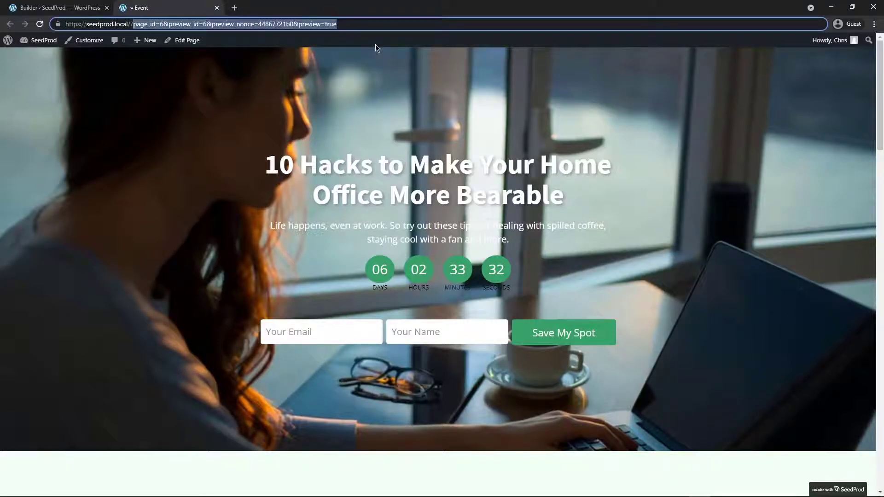
key("BackSpace")
type("event")
key("Return")
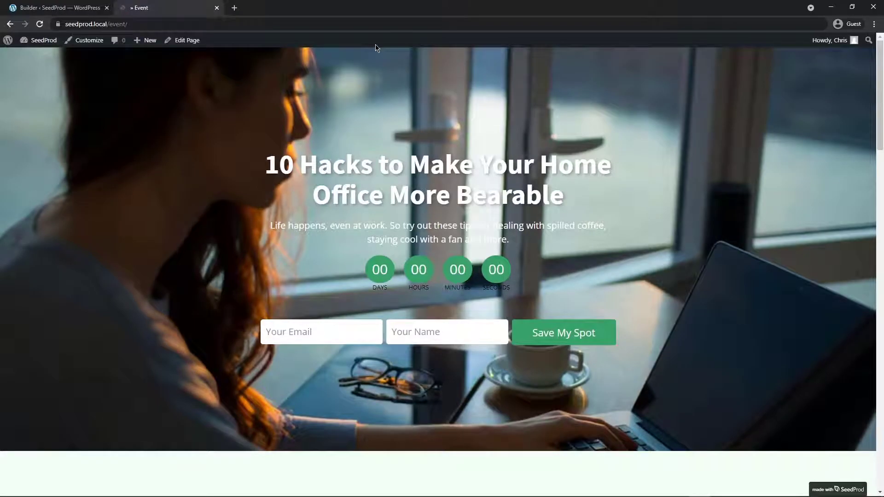